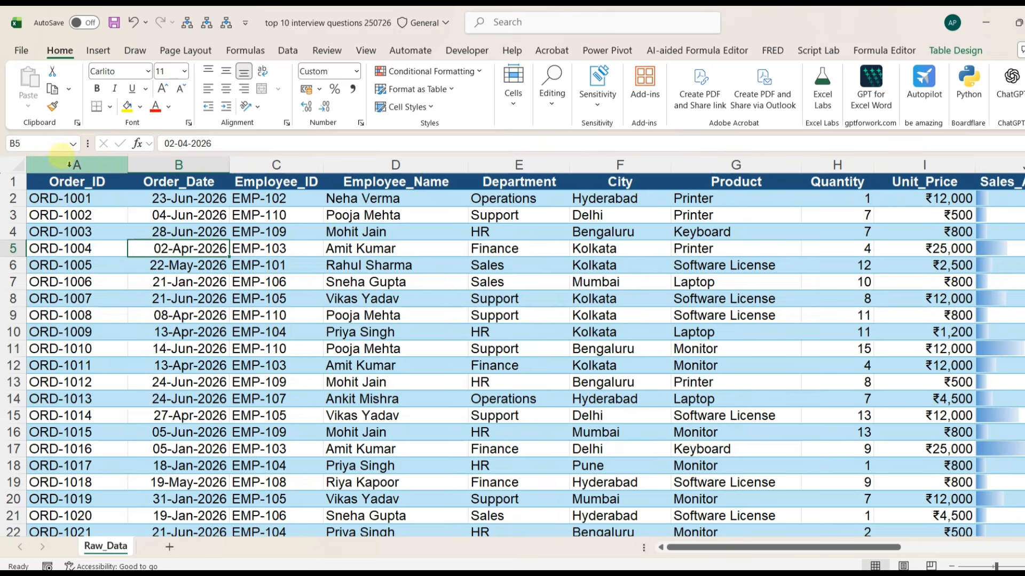
Examine the columns of the Raw_Data table from Order_ID across to Delivery_Days.
key("shift+Right")
key("shift+Right")
key("shift+Right")
key("shift+Right")
key("shift+Right")
key("shift+Right")
key("shift+Right")
key("shift+Right")
key("shift+Right")
key("shift+Right")
key("shift+Right")
key("shift+Right")
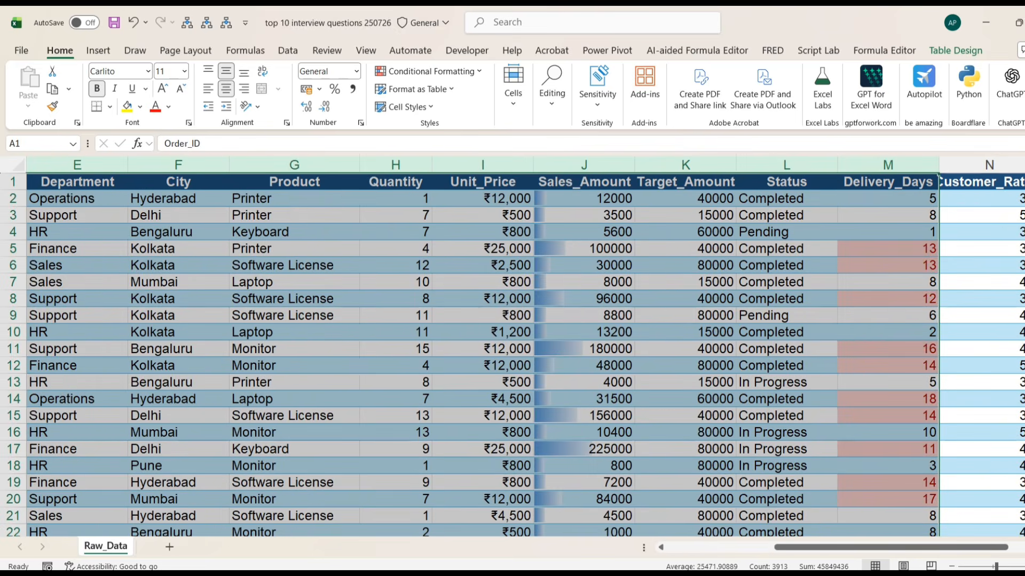
key("ctrl+Home")
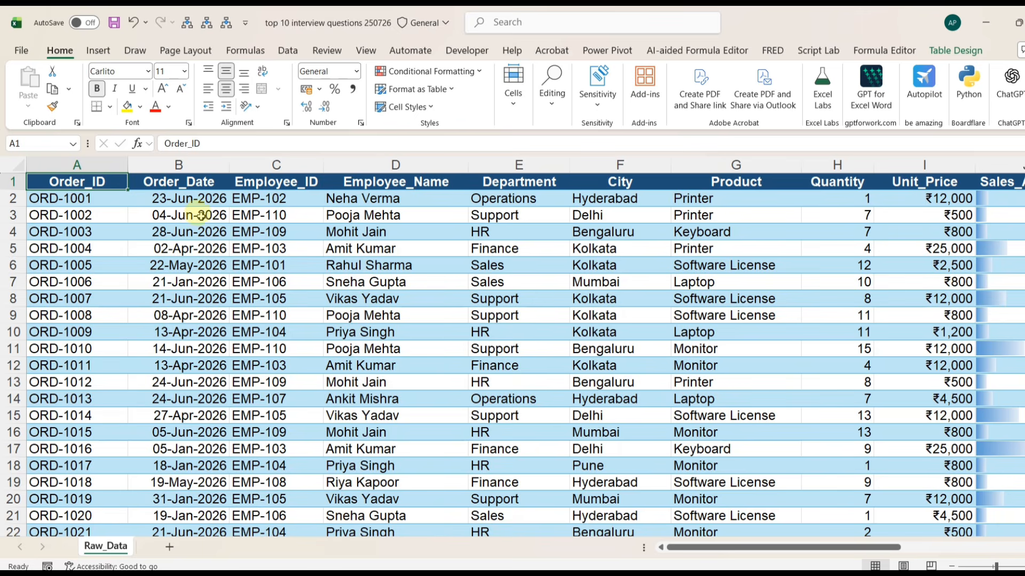
Add a new blank worksheet after Raw_Data and return to the Raw_Data sheet.
left_click(166, 198)
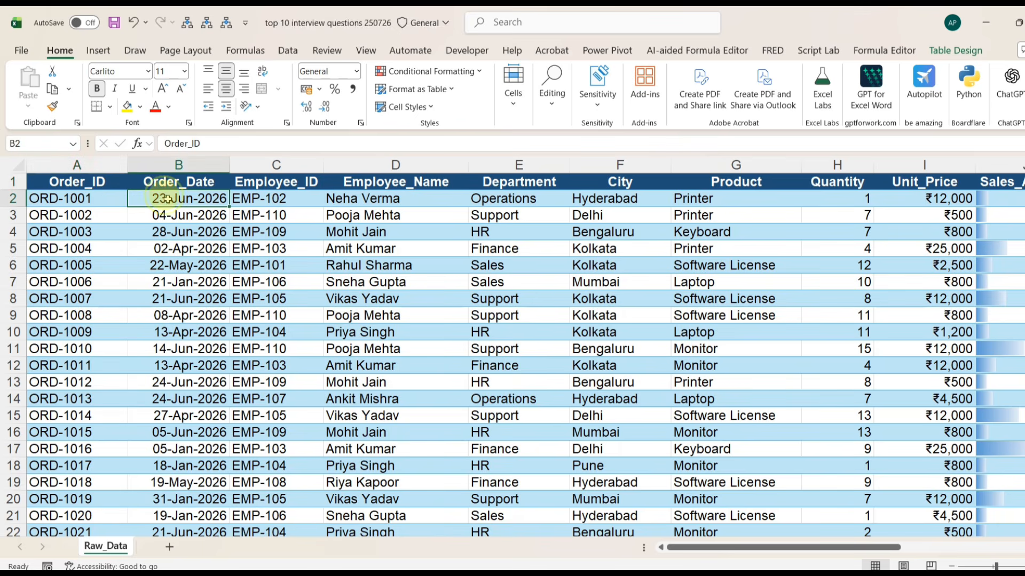
left_click(170, 547)
left_click(105, 546)
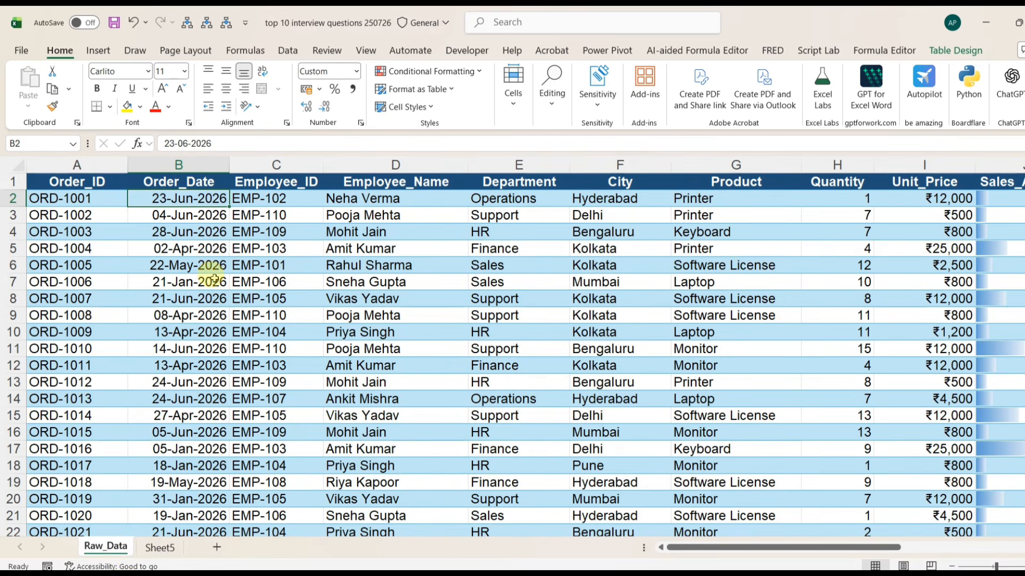
Examine the first order's record from Order_Date across to the Sales_Amount and Target_Amount columns.
key("Right")
key("Right")
key("Right")
key("Right")
key("Right")
key("Right")
key("Right")
key("Right")
key("Right")
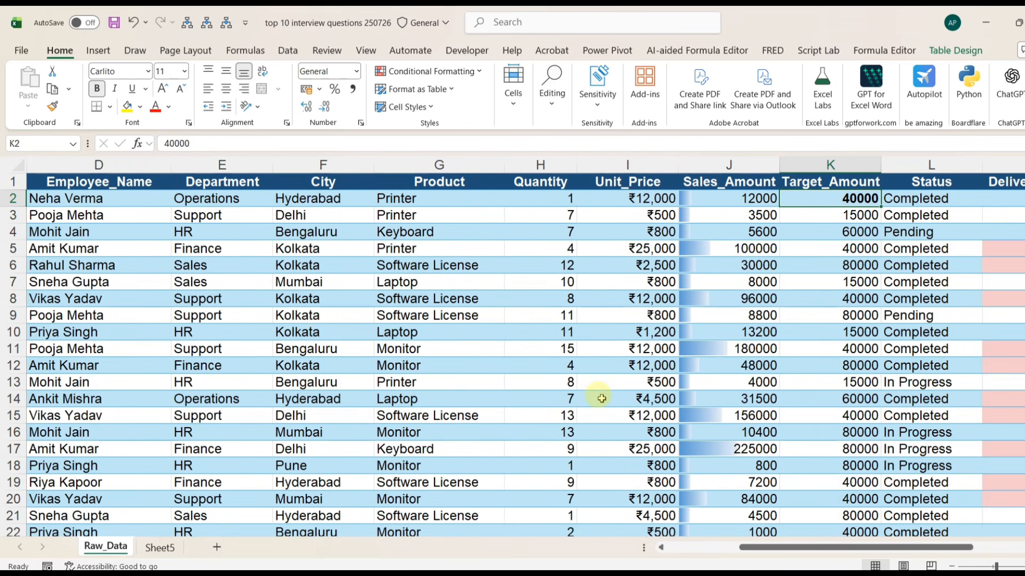
left_click_drag(721, 198, 757, 161)
left_click_drag(750, 541, 683, 547)
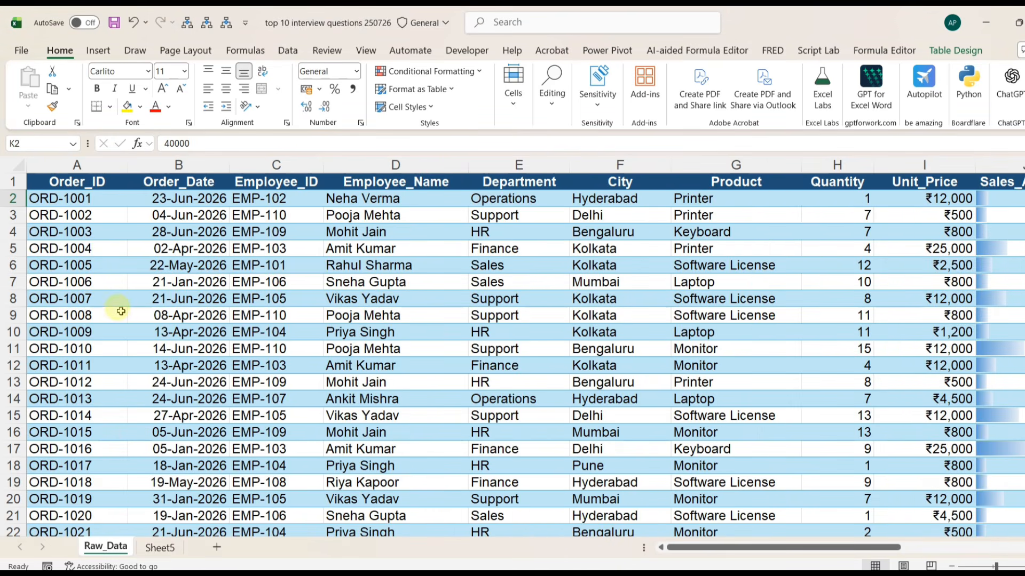
left_click(202, 197)
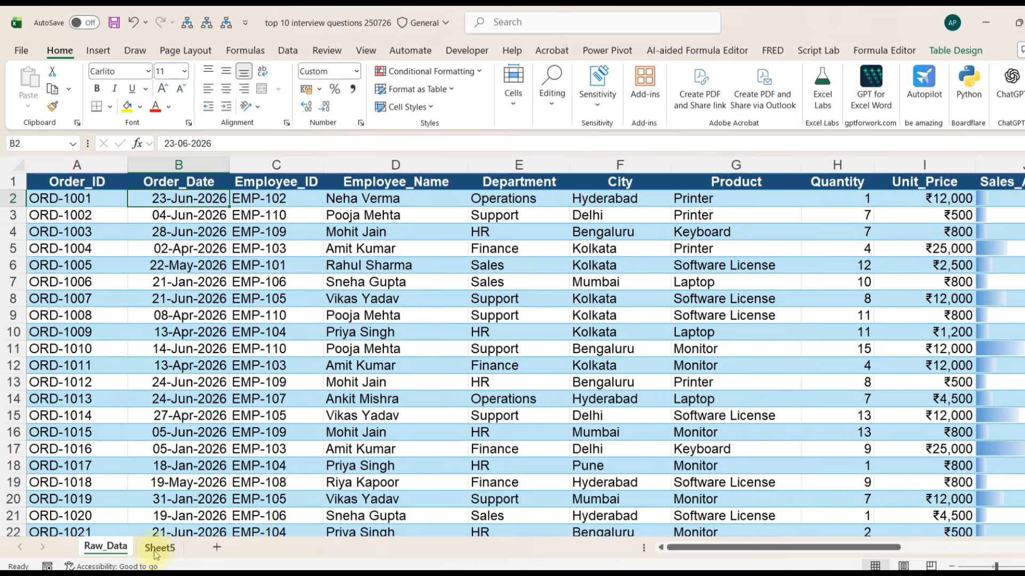
Insert a PivotTable based on MISDataTable from the Raw_Data sheet, placing it on a new worksheet.
left_click(155, 550)
left_click(107, 547)
left_click(94, 177)
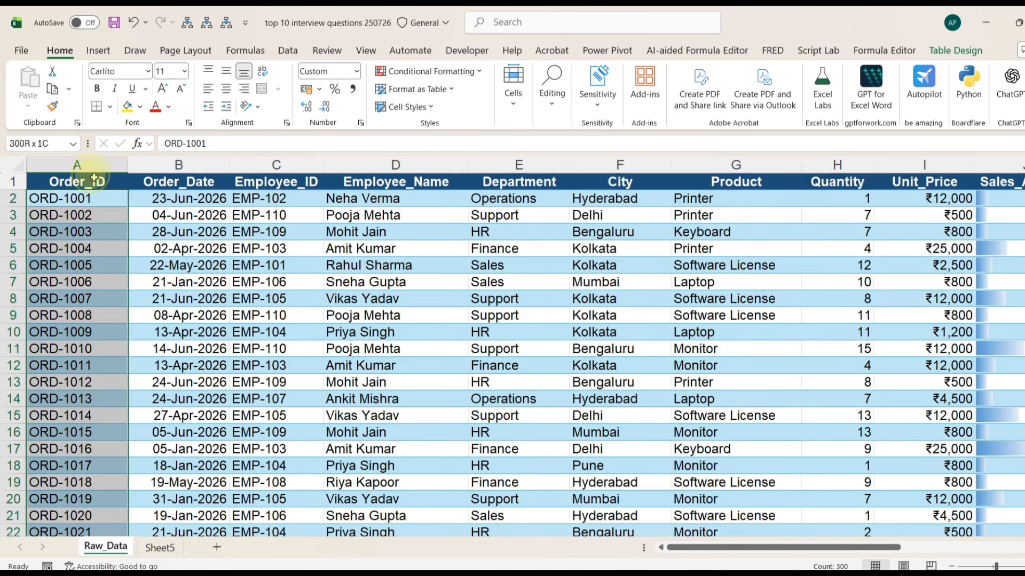
left_click(91, 182)
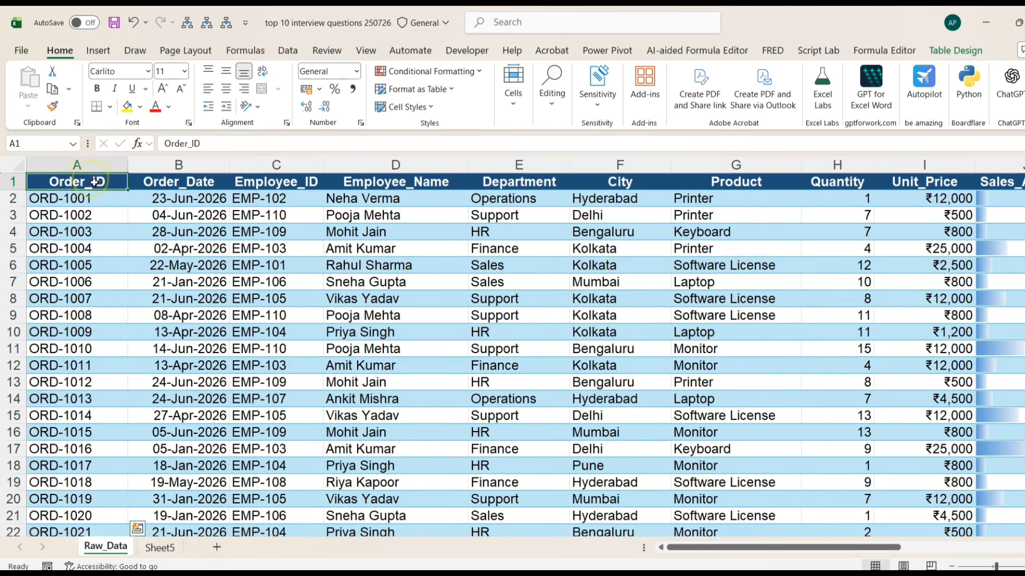
left_click(98, 50)
left_click(33, 82)
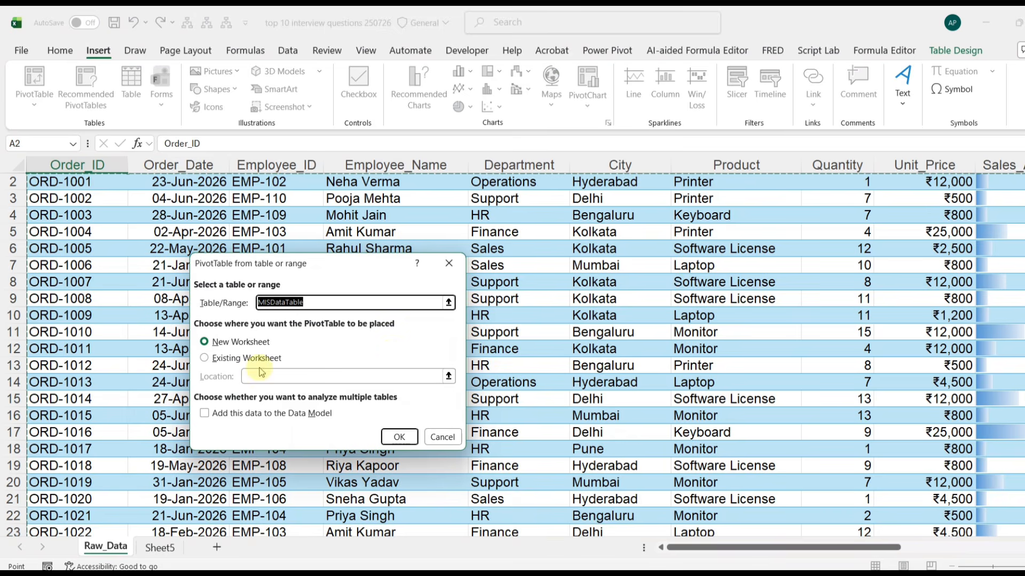
left_click(206, 342)
left_click(399, 438)
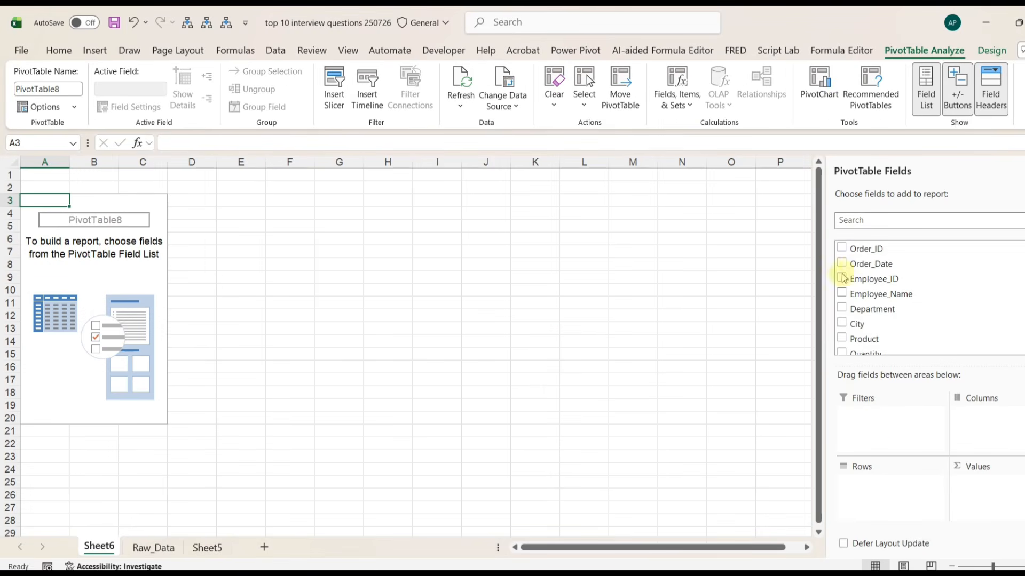
Add the Order_Date field to the PivotTable rows, and expand and collapse the Jan group to check its days.
left_click_drag(872, 264, 875, 495)
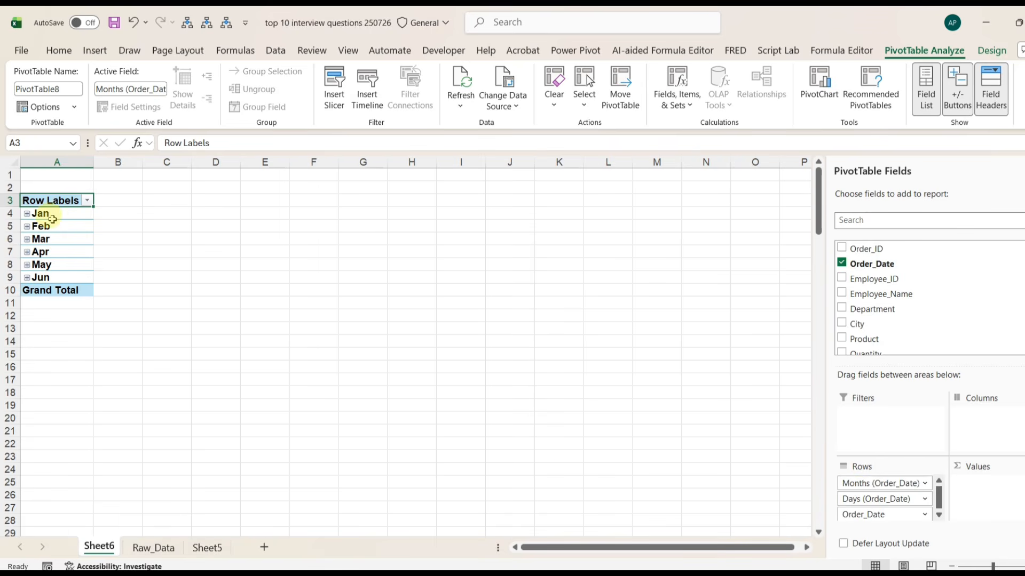
left_click(27, 214)
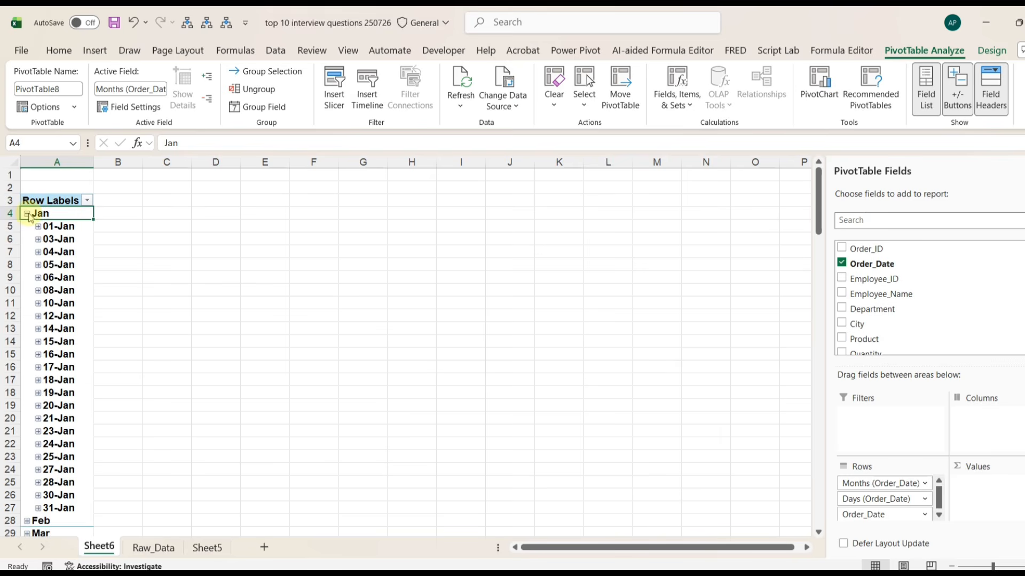
left_click(27, 214)
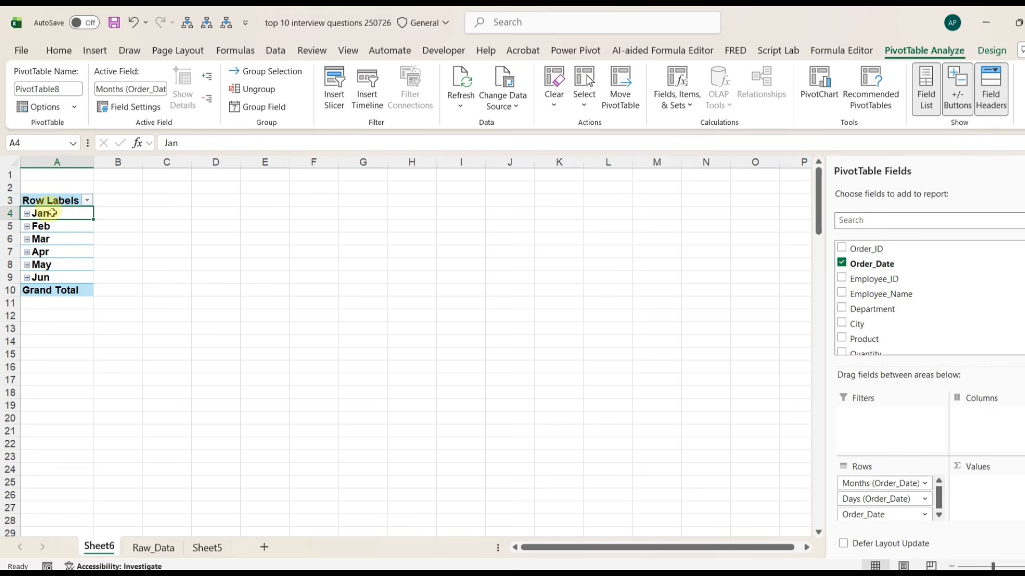
Group the PivotTable's order dates by Months only, leaving out Days.
right_click(43, 214)
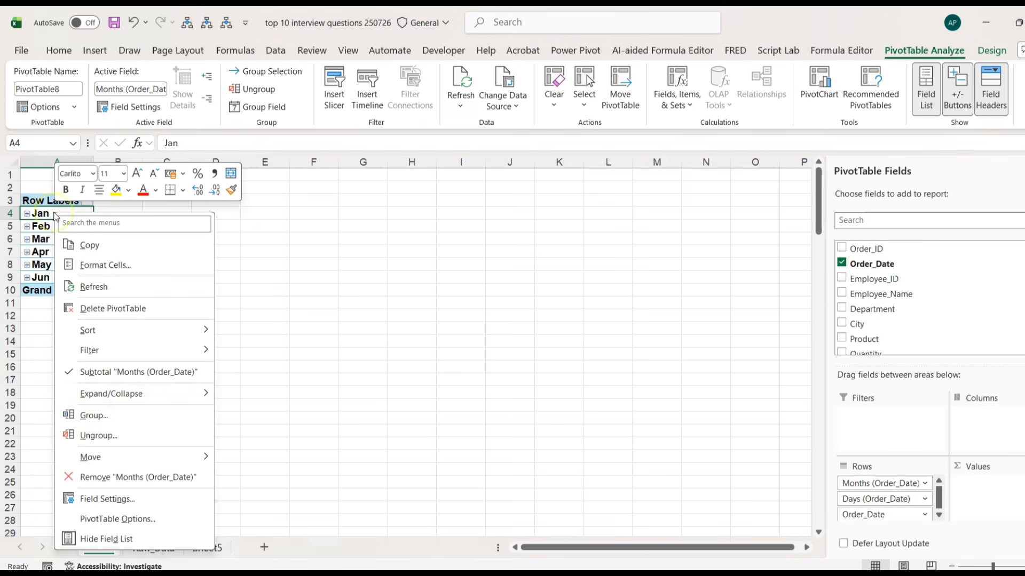
left_click(104, 428)
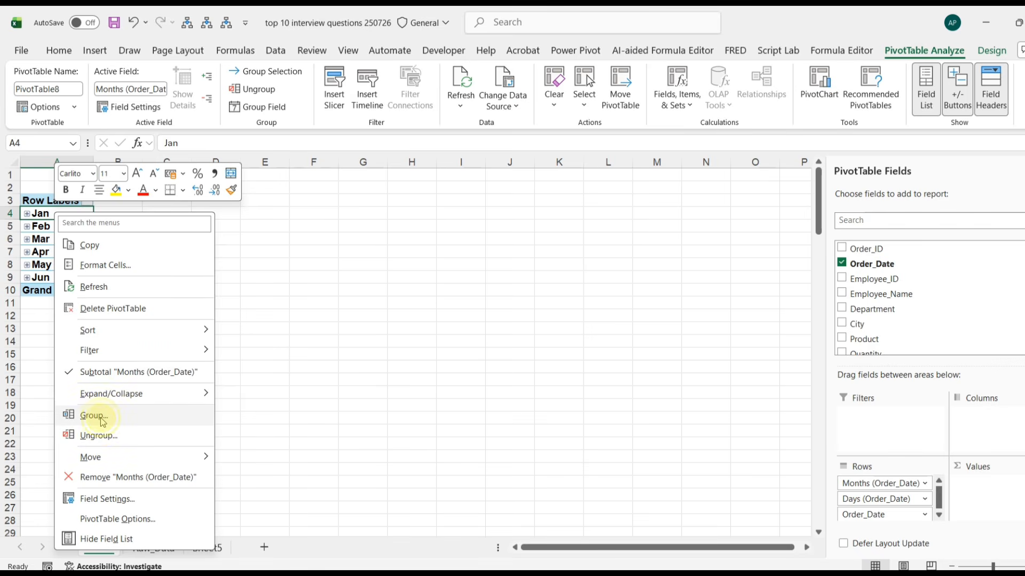
left_click(34, 425)
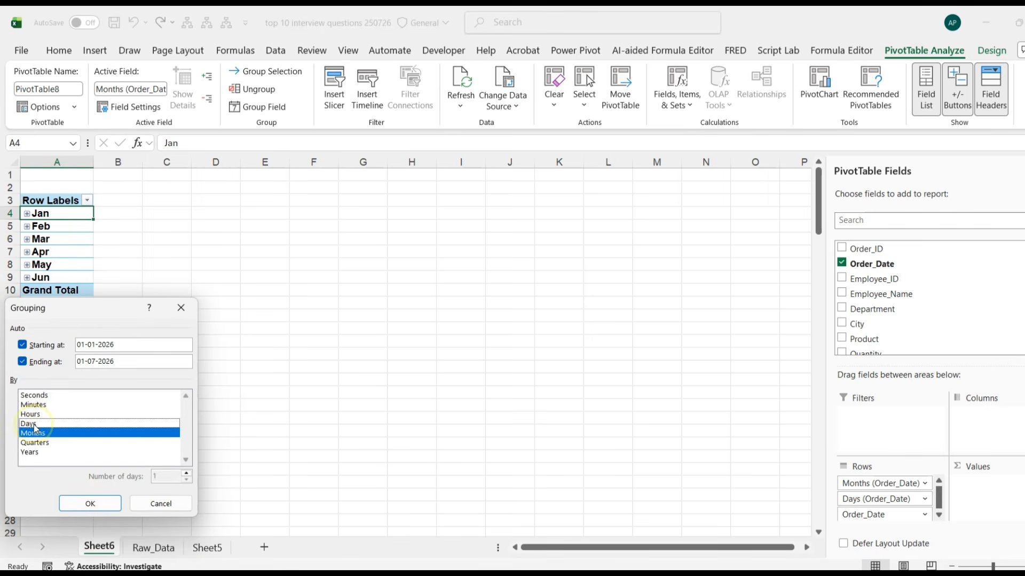
left_click(104, 503)
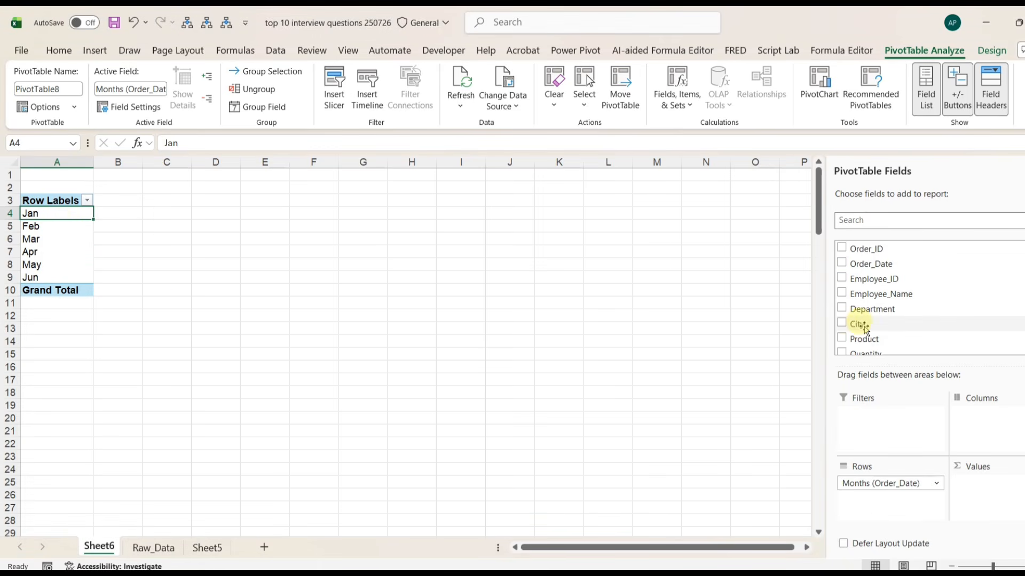
Add the Sales_Amount field to the PivotTable values as a sum for each month.
scroll(866, 328, "down", 1)
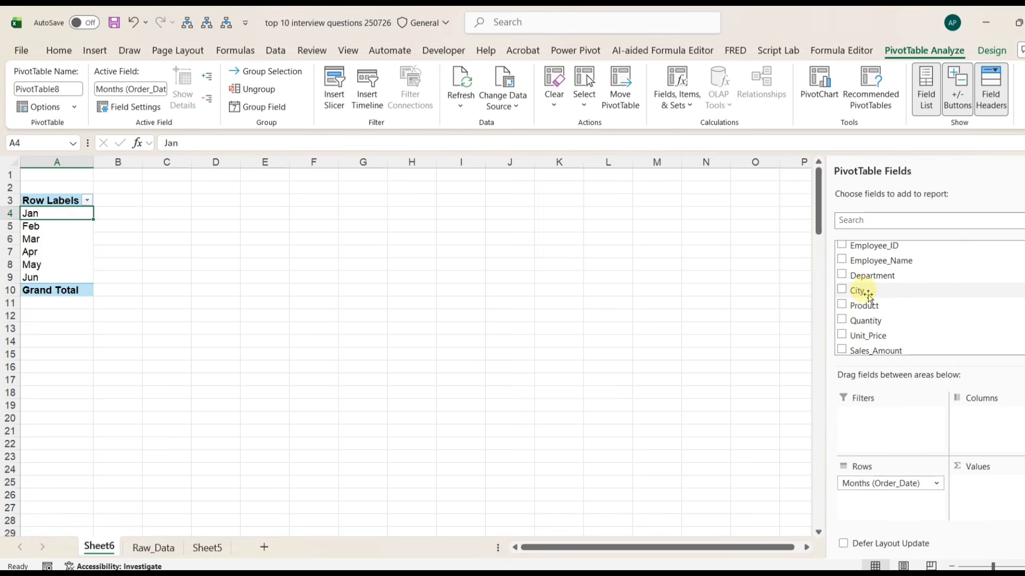
scroll(866, 313, "down", 3)
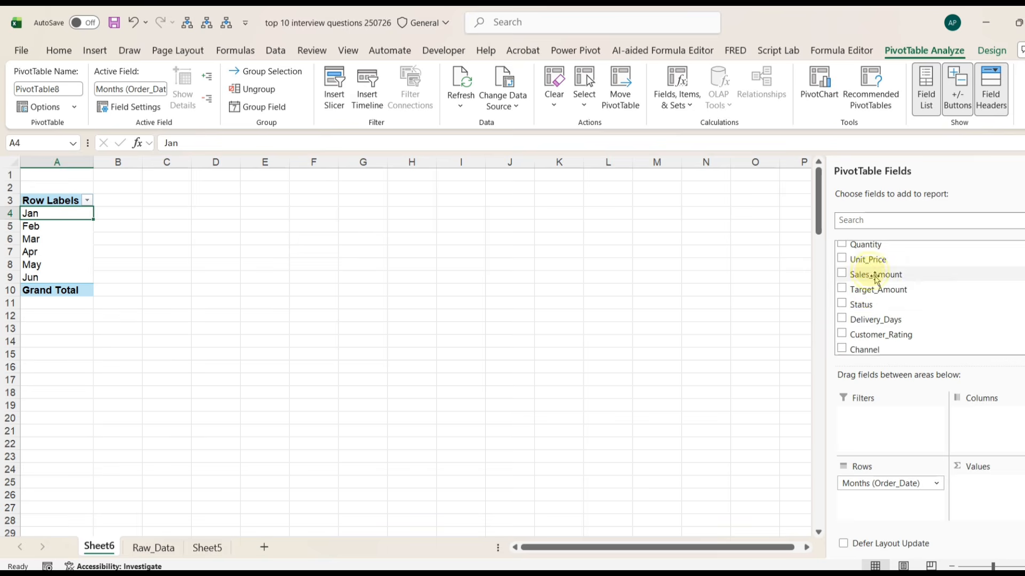
left_click_drag(870, 266, 984, 492)
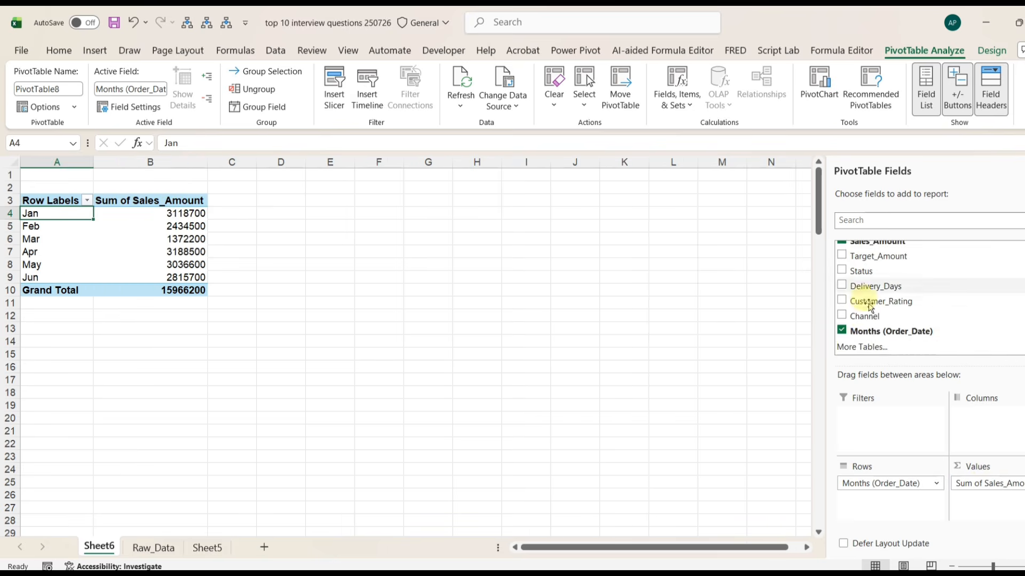
Examine the monthly Sales_Amount figures in the PivotTable from Jan to the Grand Total.
left_click(232, 226)
left_click_drag(63, 204, 203, 288)
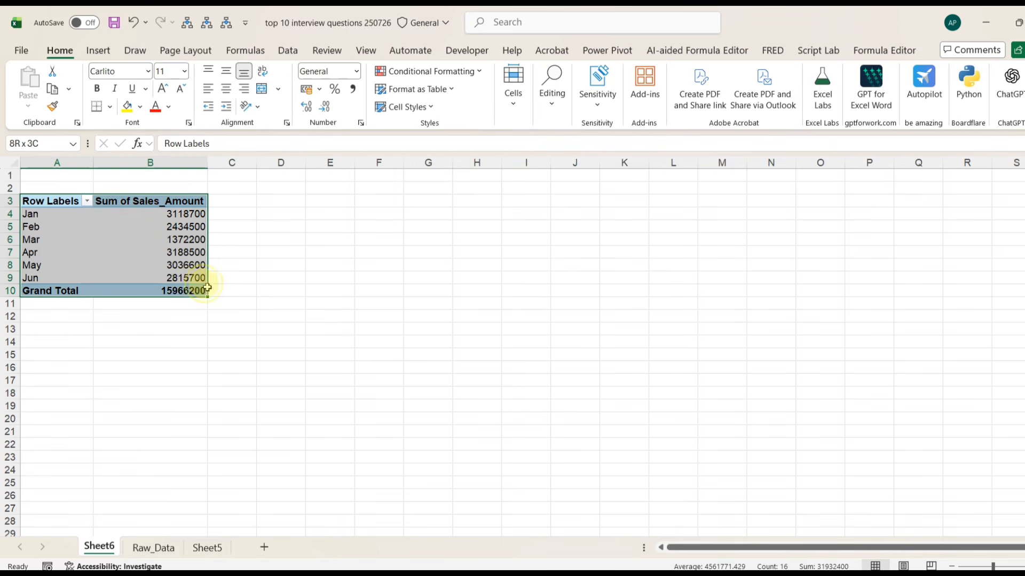
left_click(51, 214)
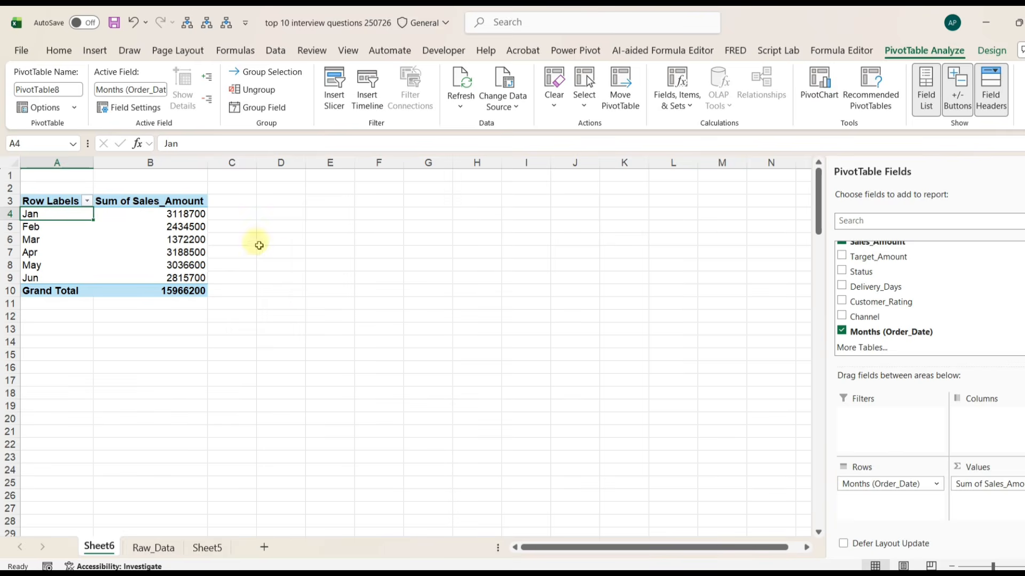
left_click(246, 241)
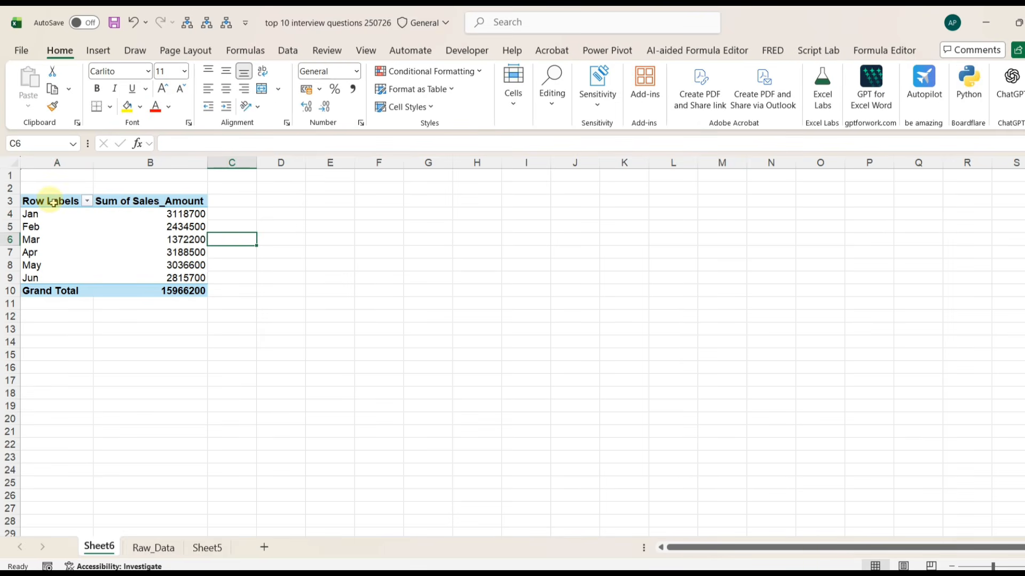
left_click_drag(54, 202, 149, 291)
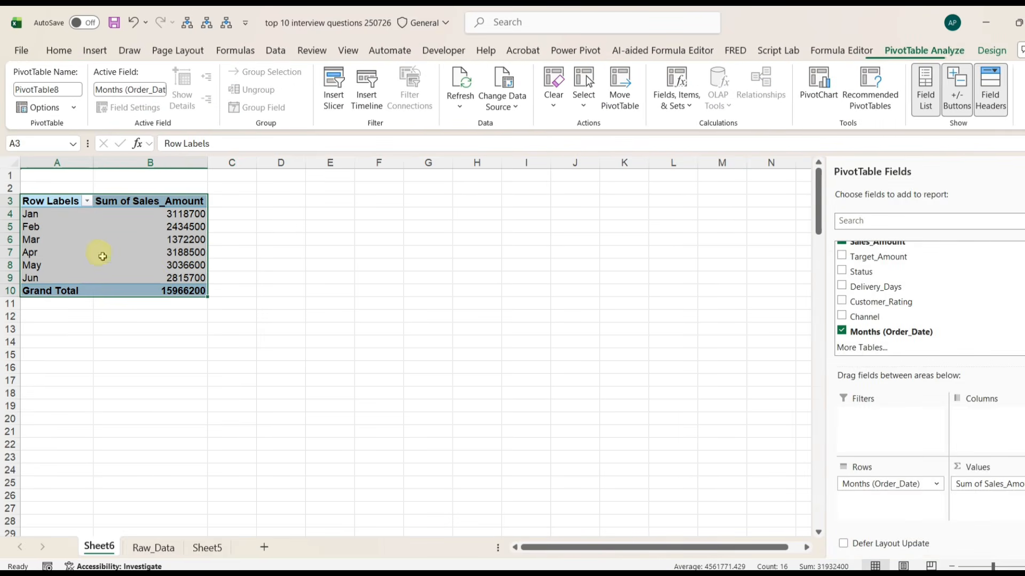
left_click(219, 201)
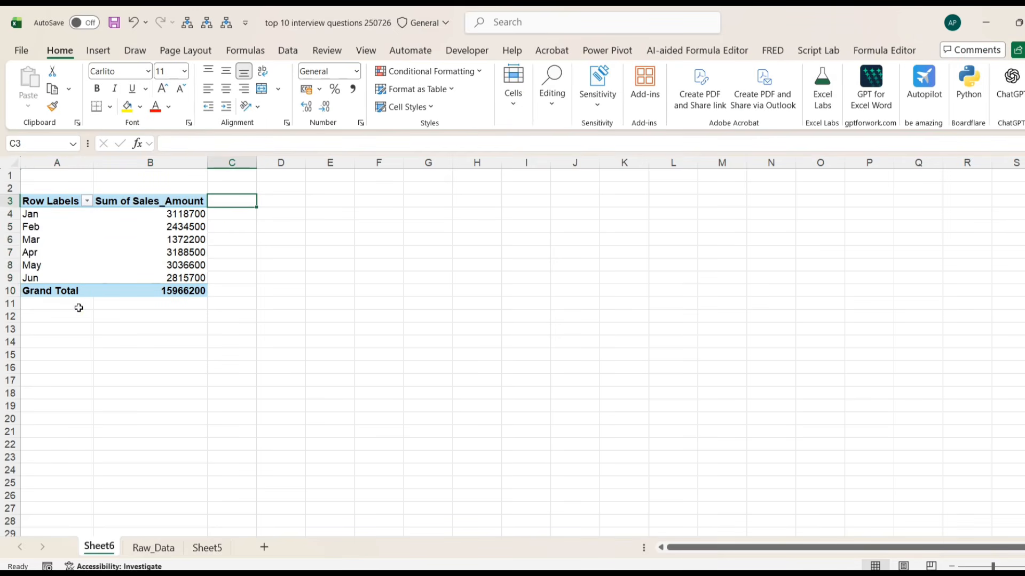
left_click(38, 213)
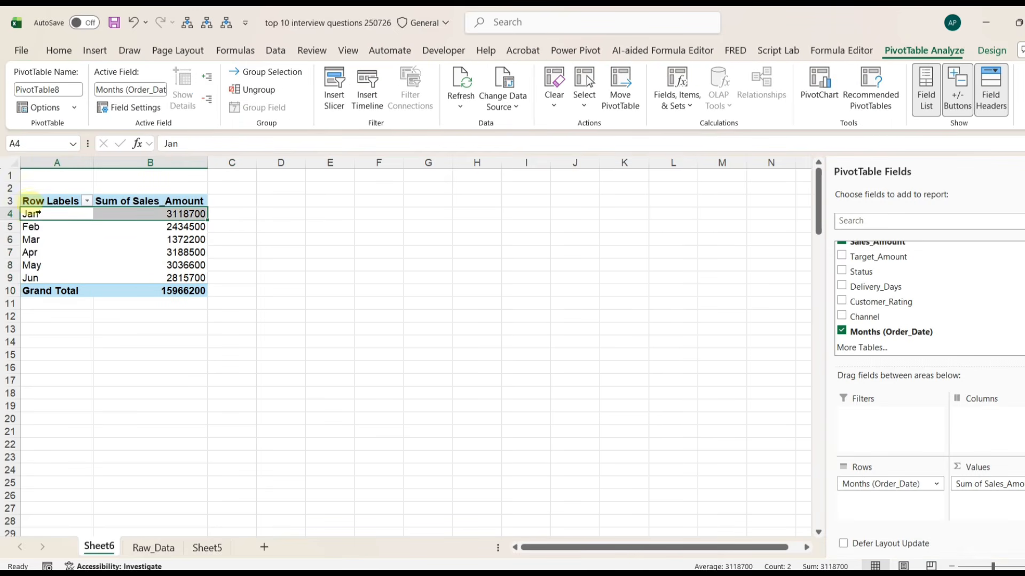
Insert a slicer for the Months (Order_Date) field of the PivotTable.
left_click(45, 216)
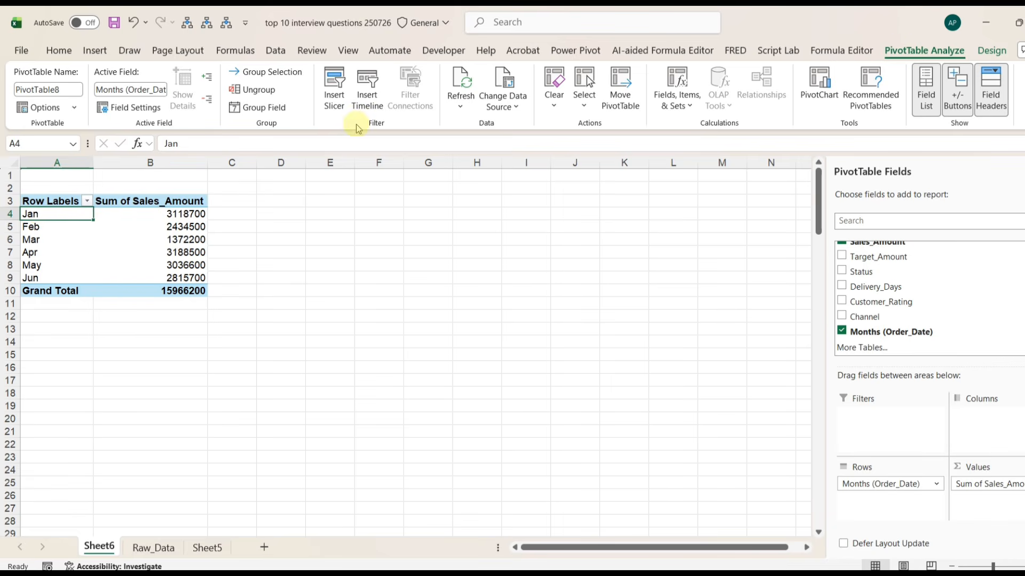
left_click(336, 96)
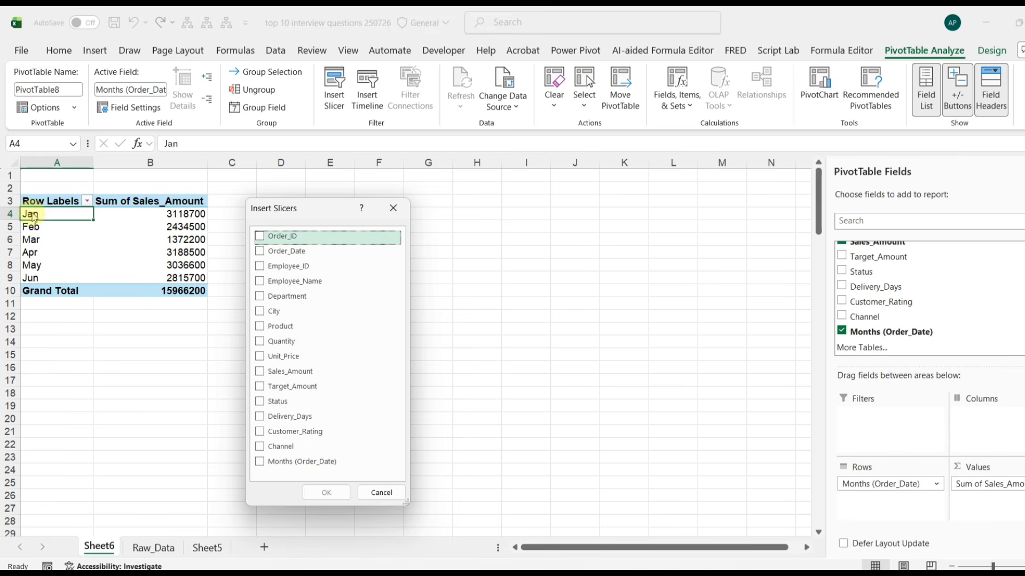
left_click(261, 462)
left_click(325, 493)
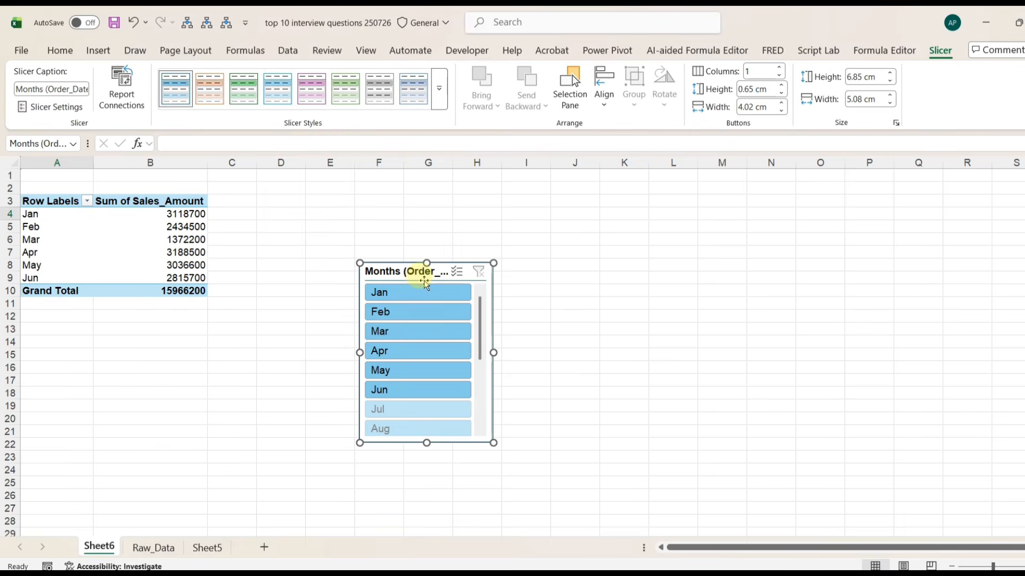
Hide items with no data in the Months (Order_Date) slicer and shorten the slicer to about 5.55 cm high.
scroll(402, 353, "down", 1)
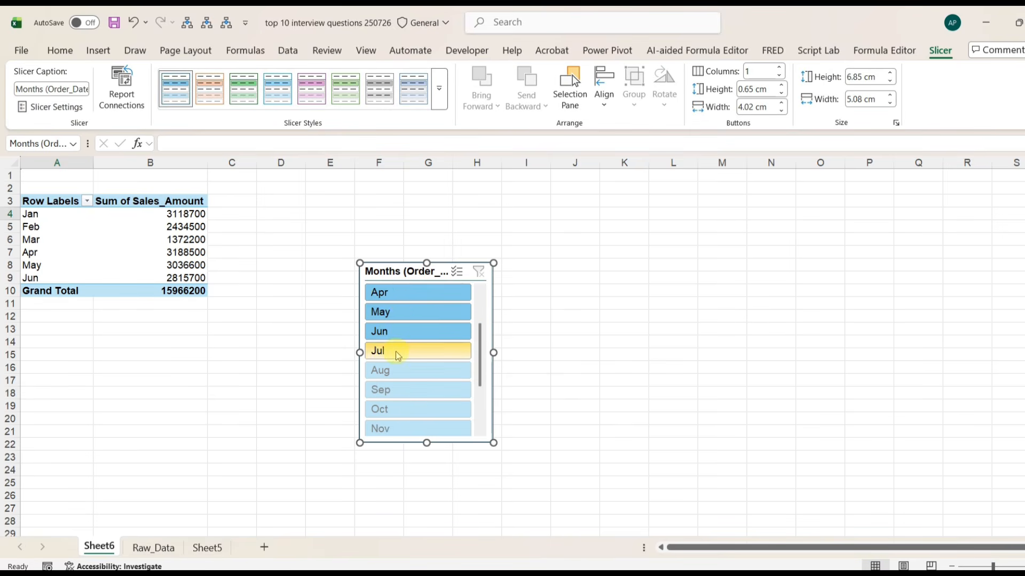
scroll(398, 356, "down", 2)
scroll(392, 369, "up", 3)
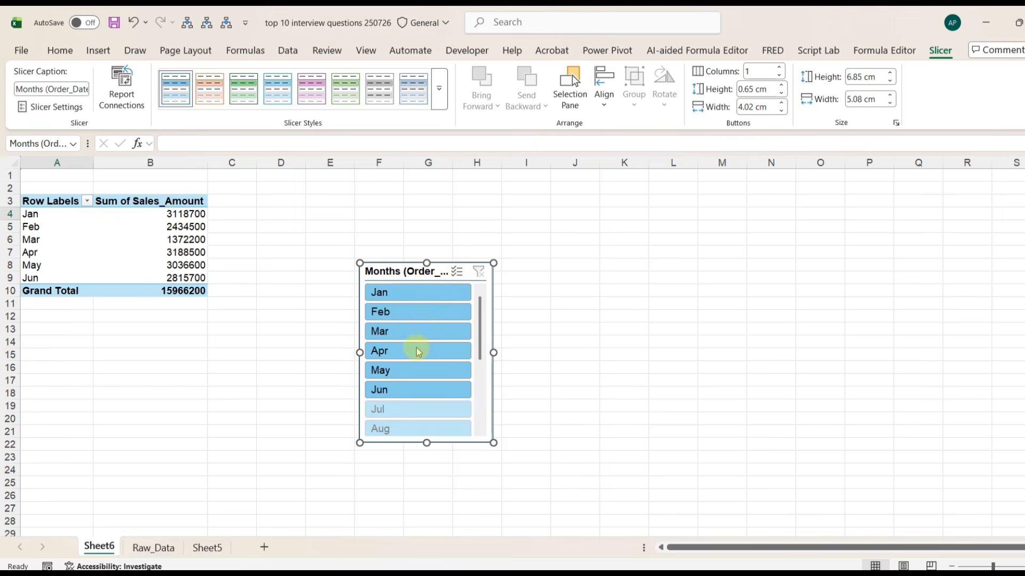
scroll(419, 352, "down", 2)
scroll(413, 331, "up", 2)
right_click(442, 273)
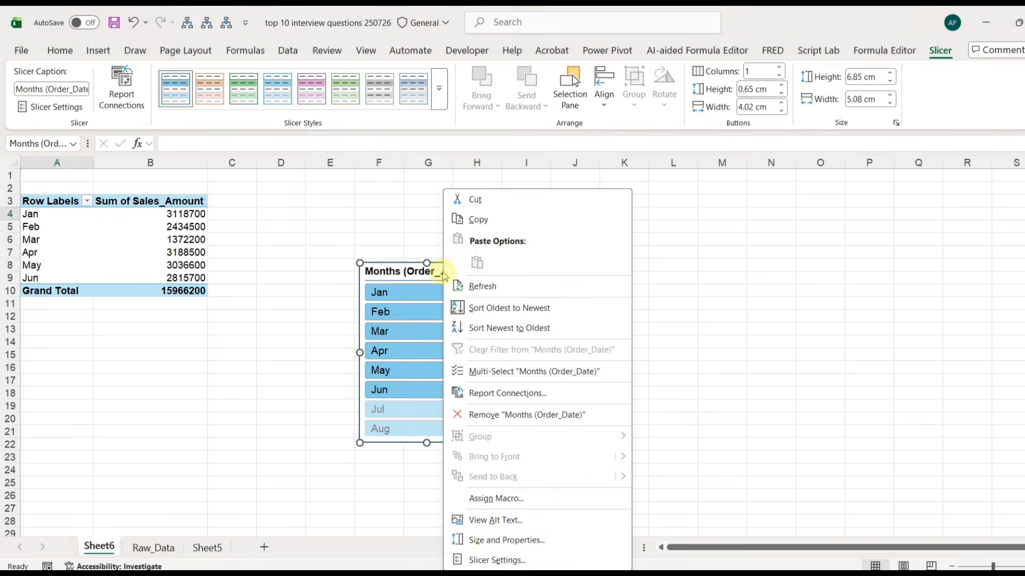
left_click(497, 560)
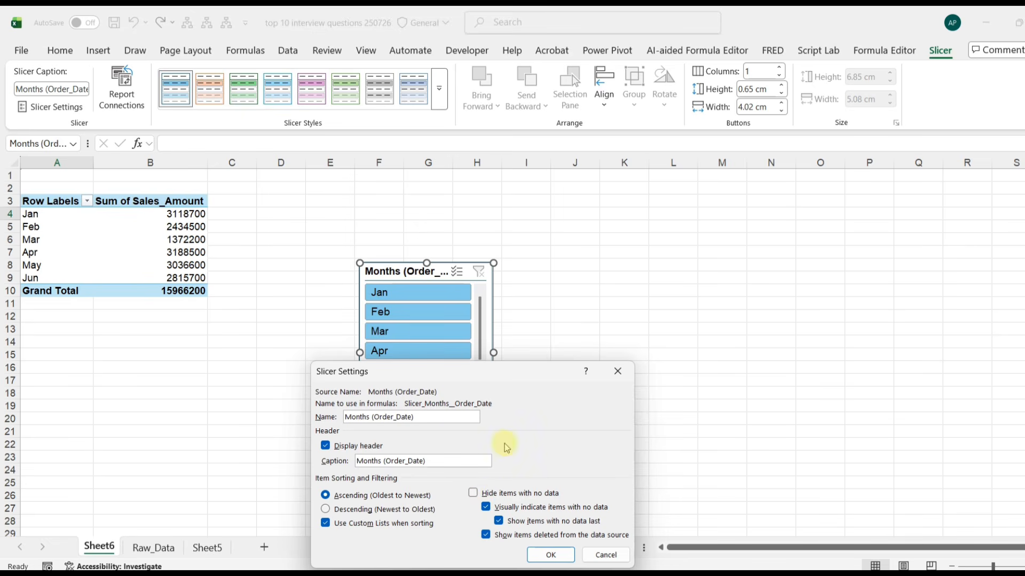
left_click_drag(465, 381, 725, 357)
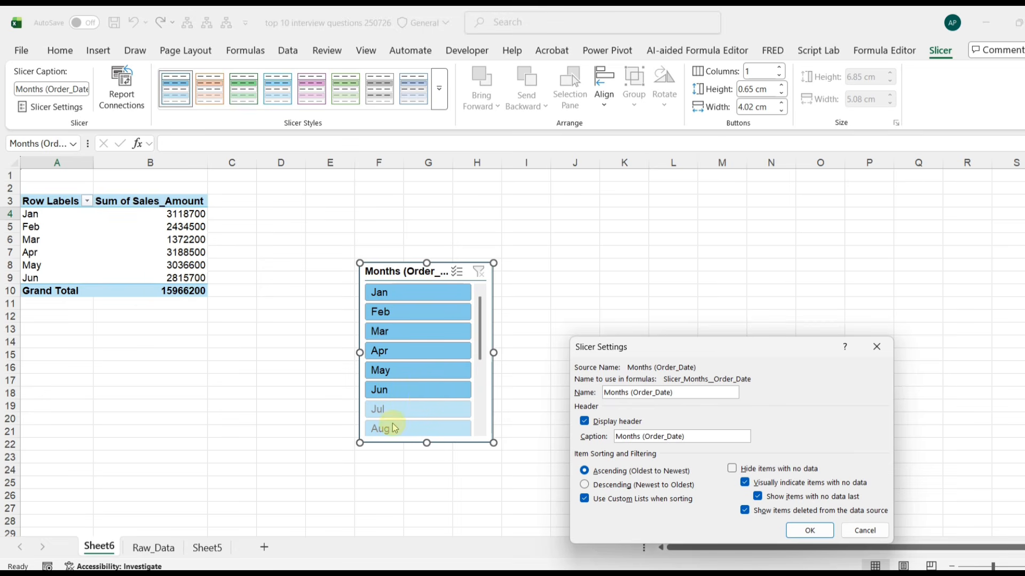
left_click(731, 469)
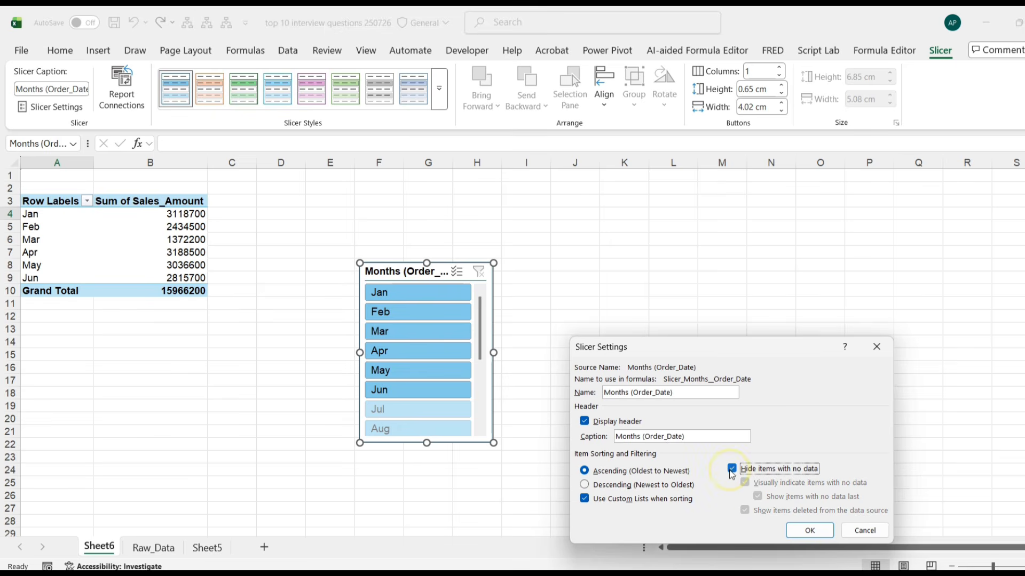
left_click(807, 531)
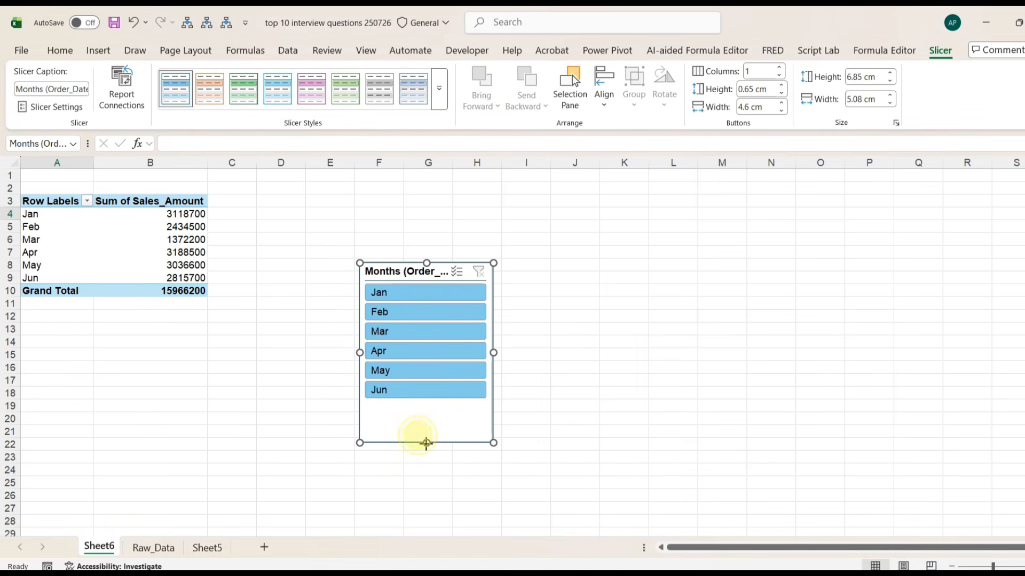
left_click_drag(426, 443, 429, 409)
Delete columns A and B containing the monthly sales PivotTable, together with the month slicer.
left_click(167, 252)
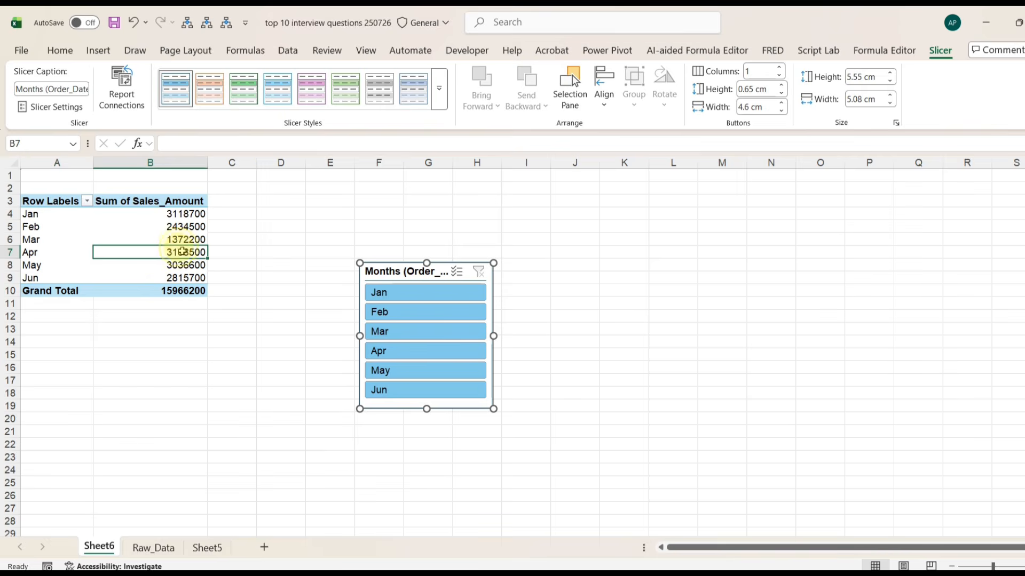
left_click(51, 199)
left_click_drag(51, 167, 146, 164)
right_click(151, 163)
left_click(219, 329)
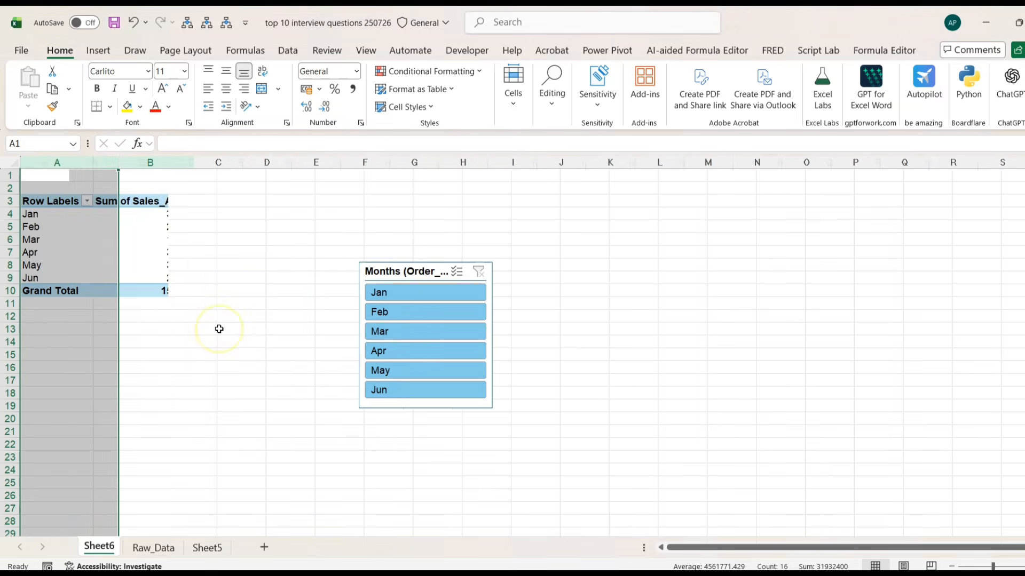
left_click(230, 279)
key("Delete")
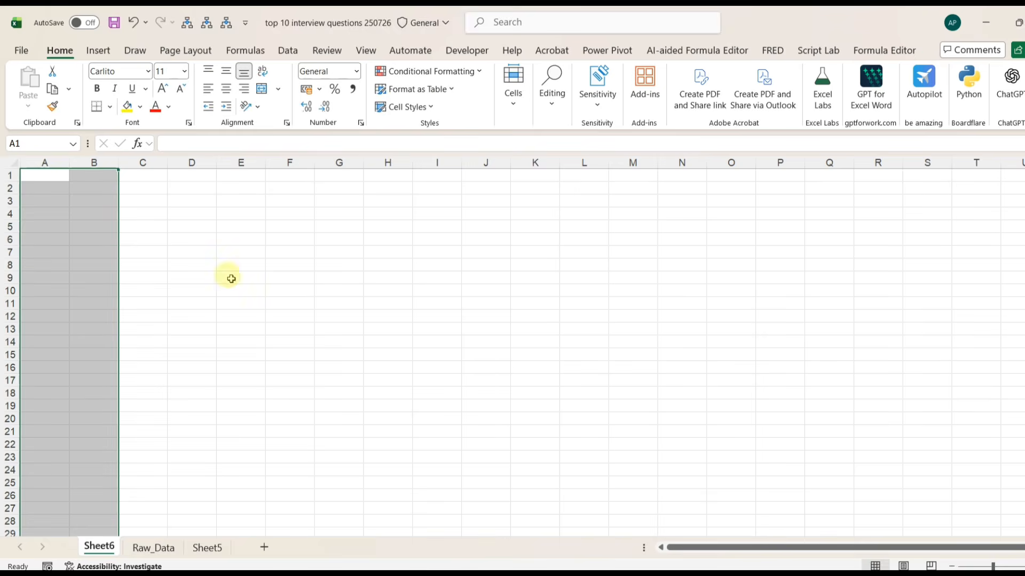
Delete the Sheet6 worksheet.
left_click(155, 548)
right_click(96, 546)
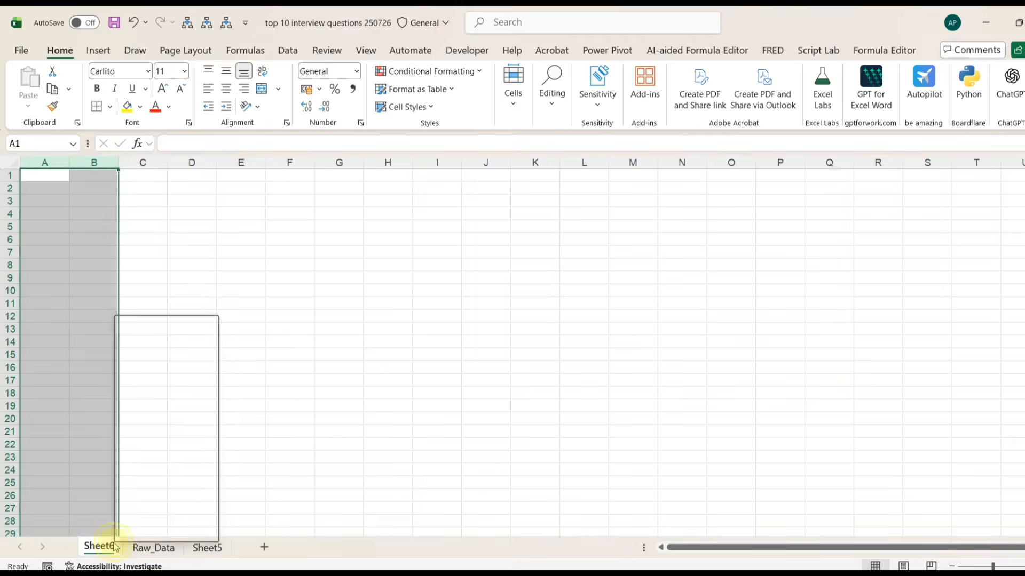
left_click(165, 345)
right_click(118, 224)
key("Escape")
Create a PivotTable on a new worksheet from the MISDataTable data in Raw_Data.
left_click(94, 183)
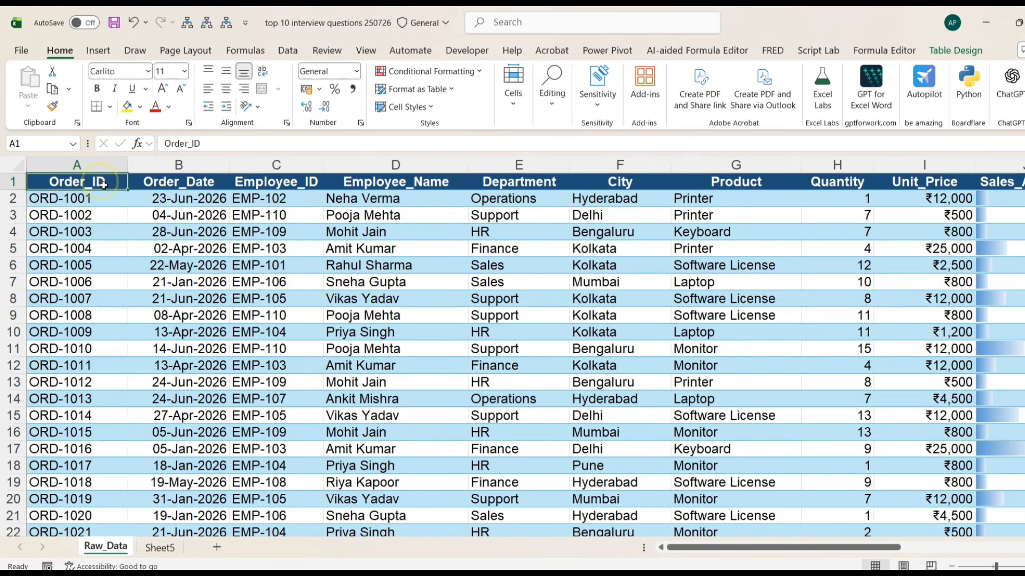
left_click(98, 51)
left_click(33, 83)
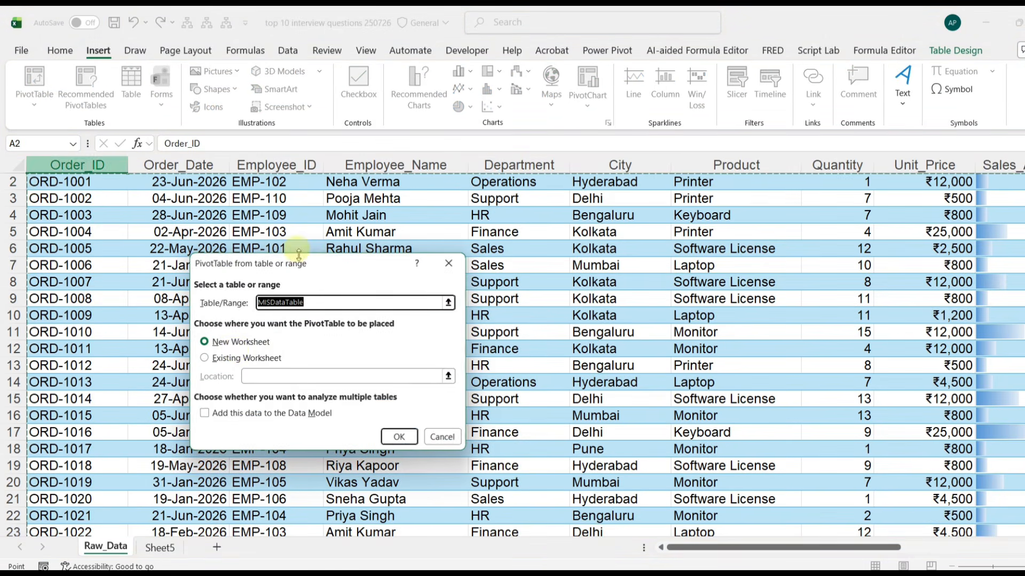
left_click(396, 436)
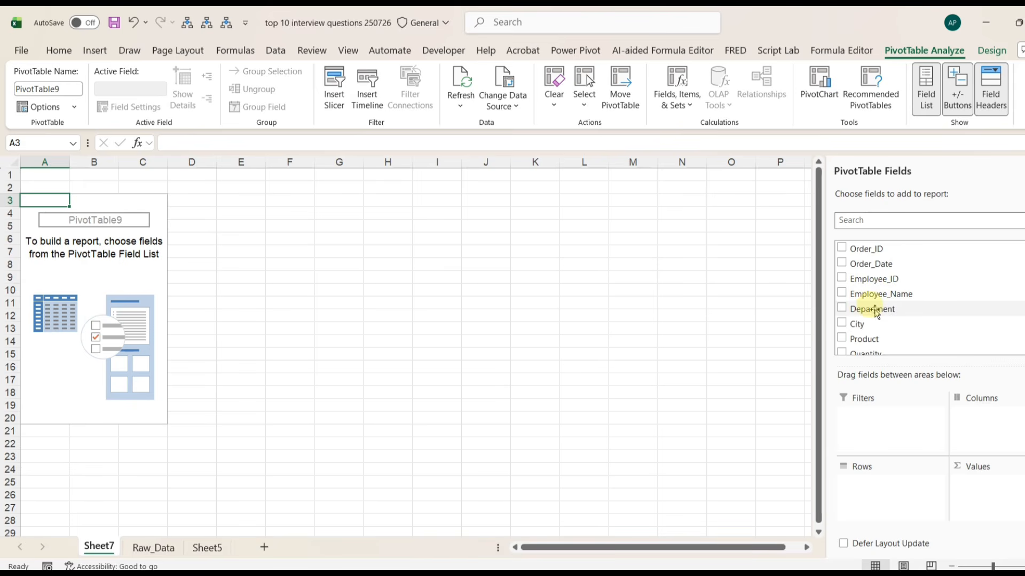
Add Department to the PivotTable rows and Sales_Amount to the values as a sum.
left_click_drag(866, 311, 899, 488)
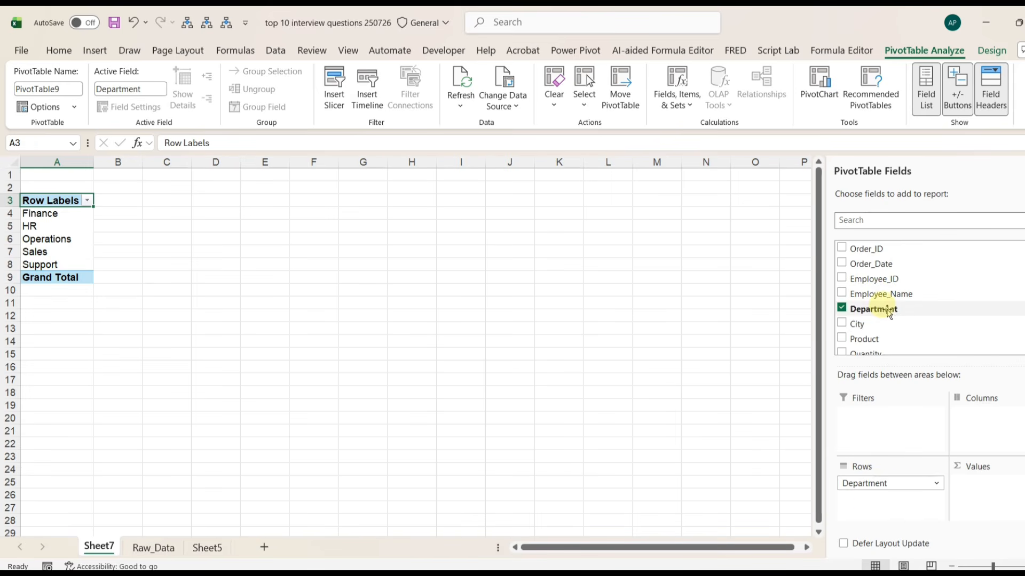
scroll(887, 315, "down", 2)
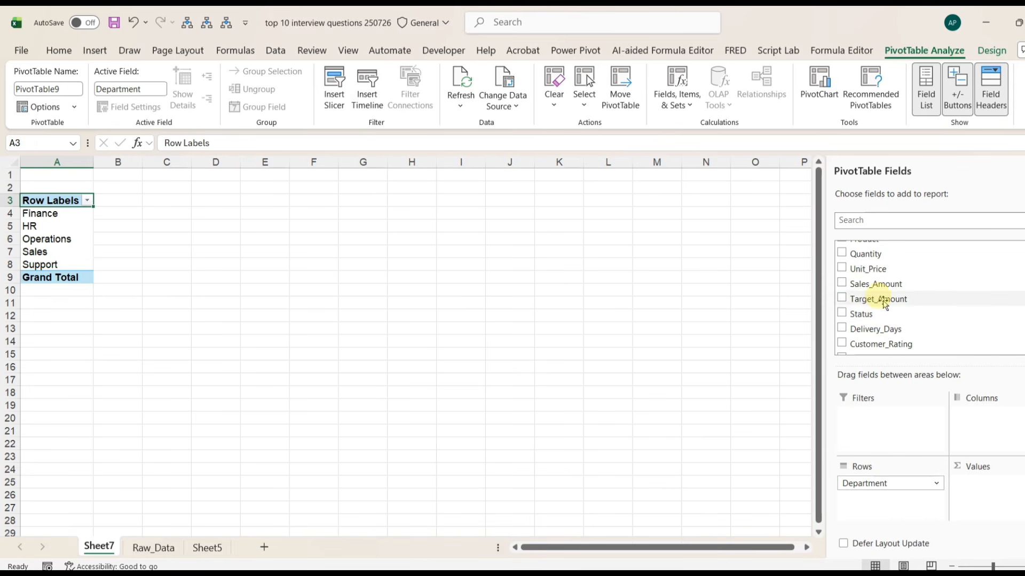
left_click_drag(885, 283, 991, 493)
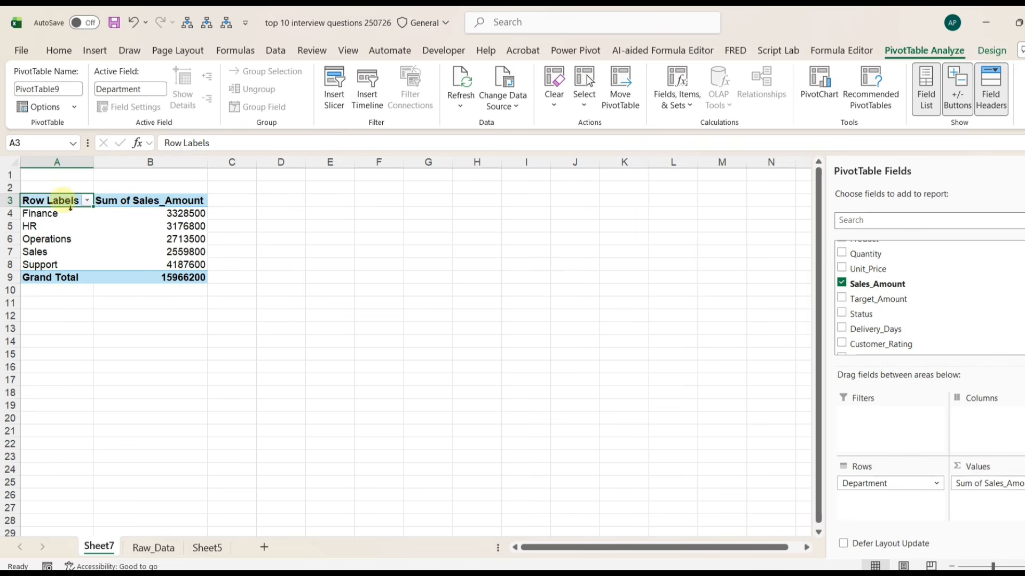
Check which fields are offered for slicers of the Department PivotTable, without inserting any.
left_click(51, 214)
left_click(53, 202)
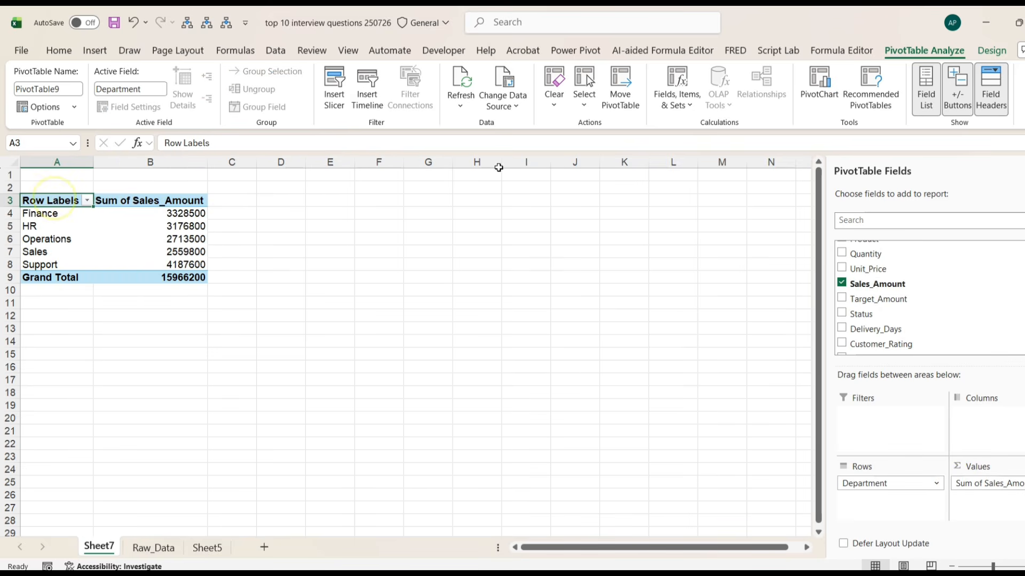
left_click(334, 96)
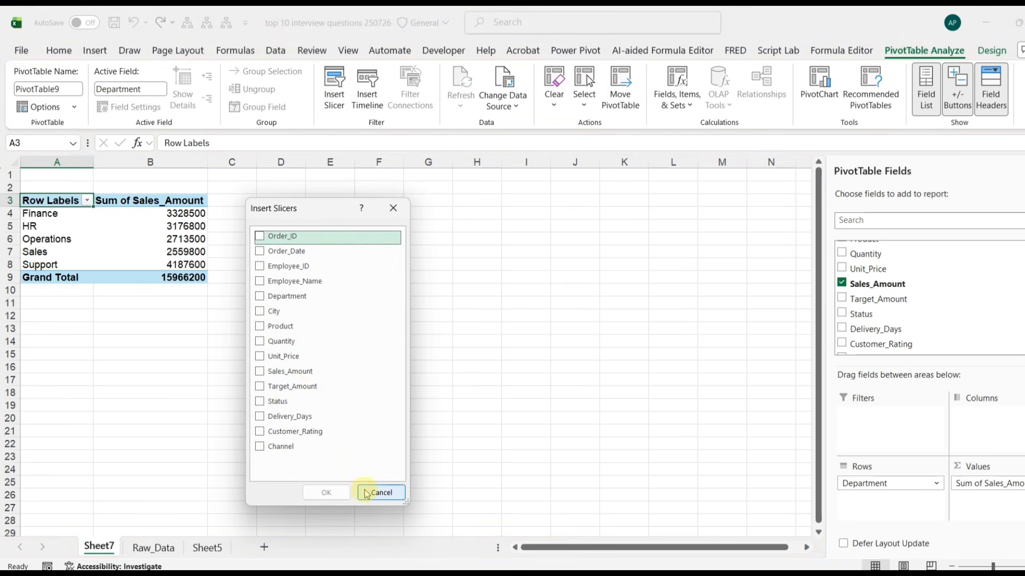
left_click(381, 493)
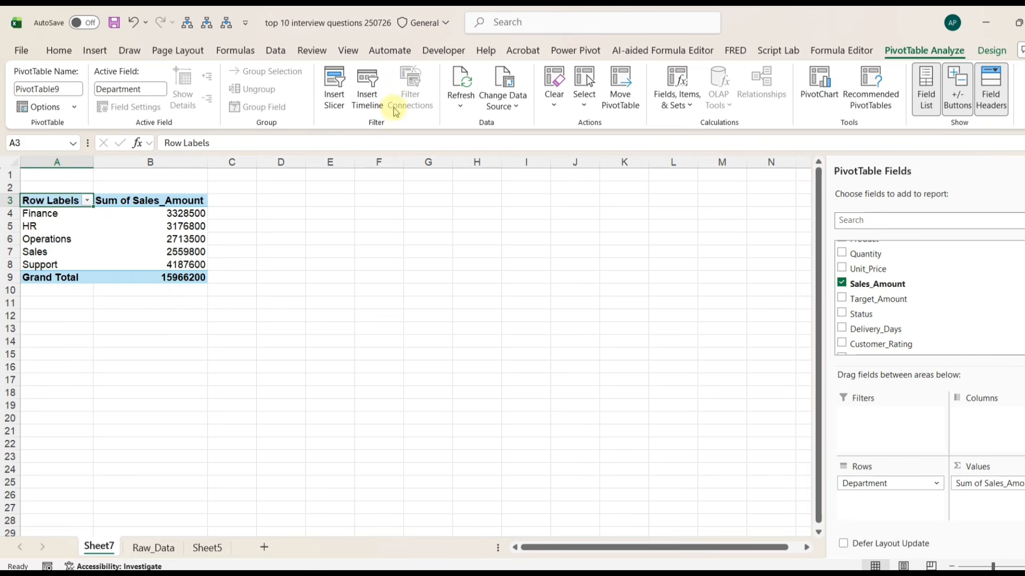
left_click(334, 90)
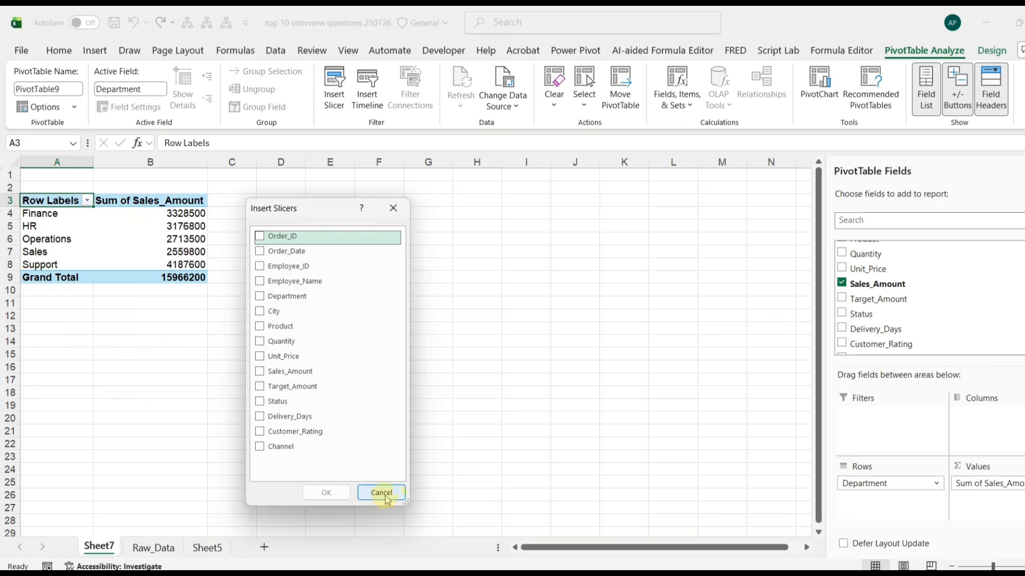
left_click(383, 494)
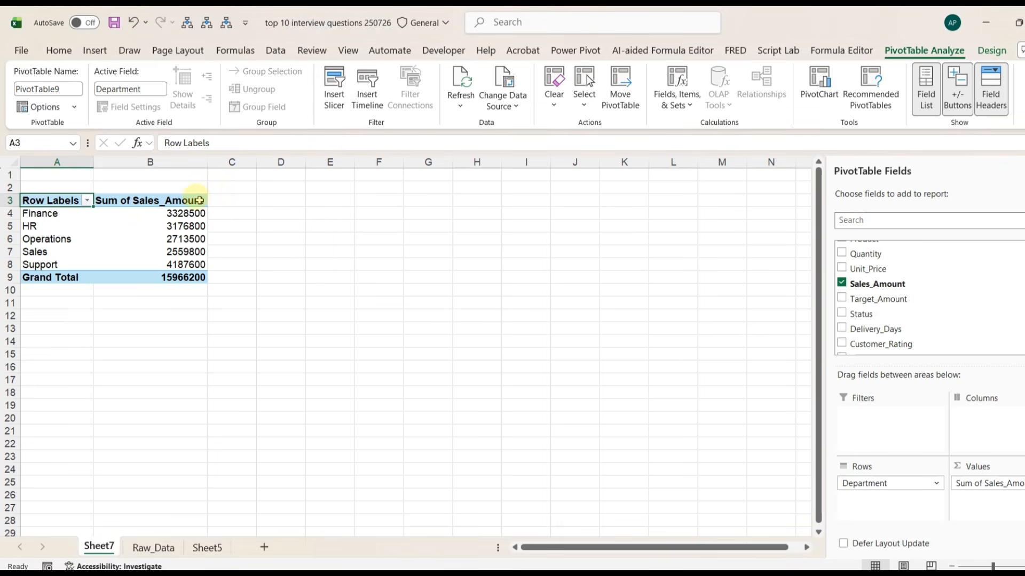
Replace the PivotTable's Department and Sales_Amount fields with Order_Date, grouped by Months and Years only.
left_click(842, 284)
left_click(842, 309)
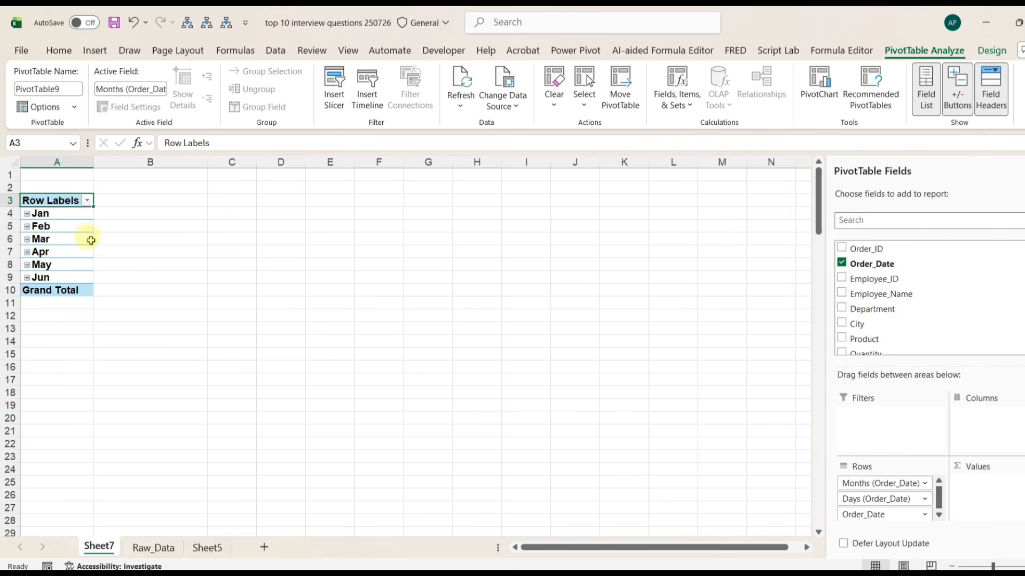
right_click(69, 226)
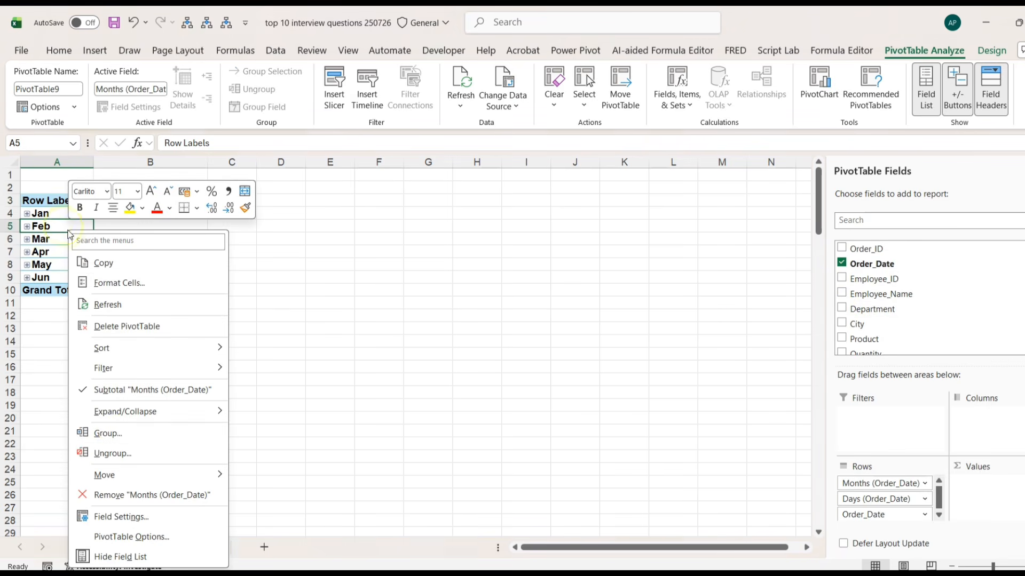
left_click(116, 442)
left_click(46, 447)
left_click(51, 457)
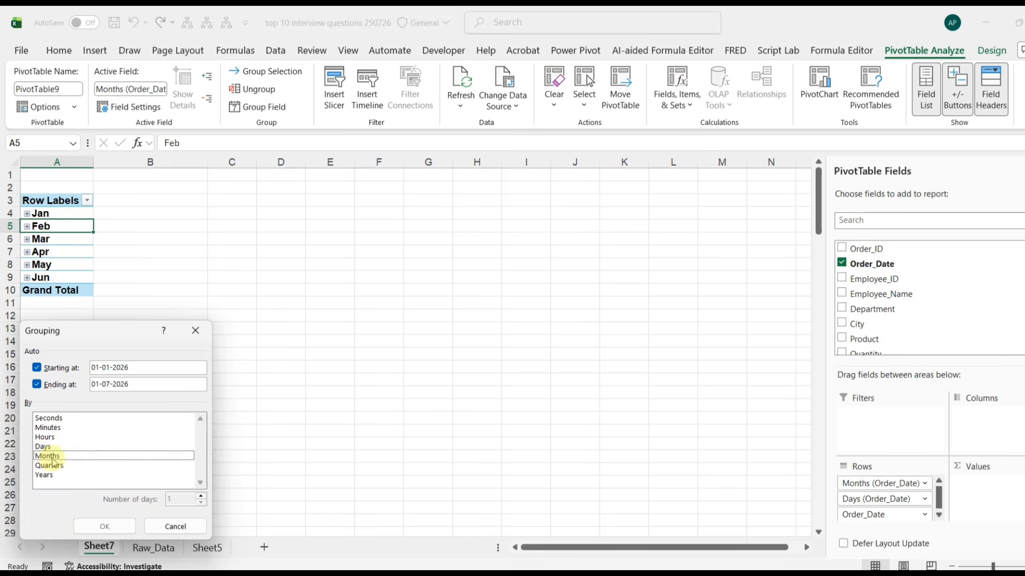
left_click(50, 457)
left_click(45, 475)
left_click(104, 526)
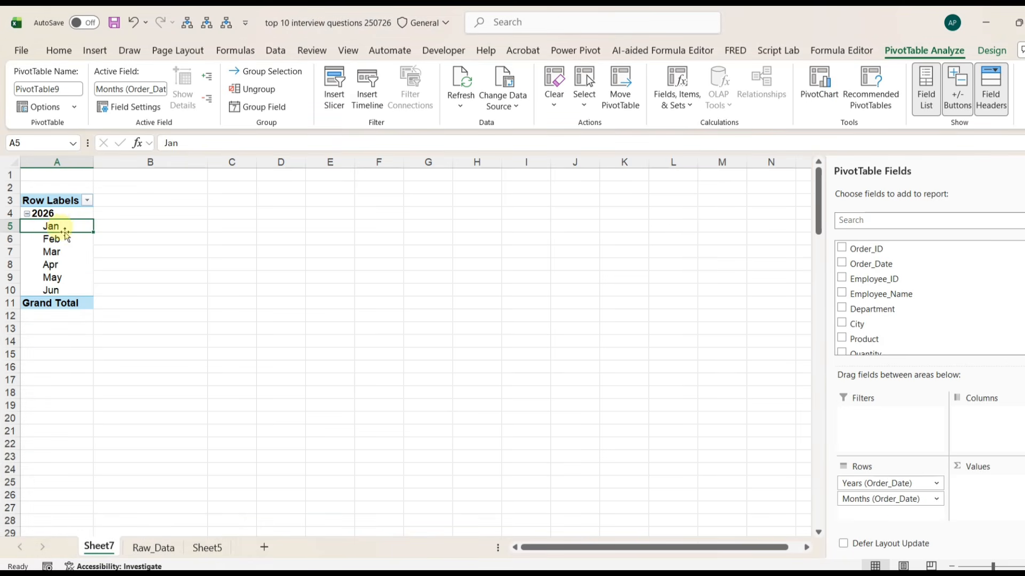
Add Target_Amount and Sales_Amount to the PivotTable values as sums.
scroll(881, 320, "down", 2)
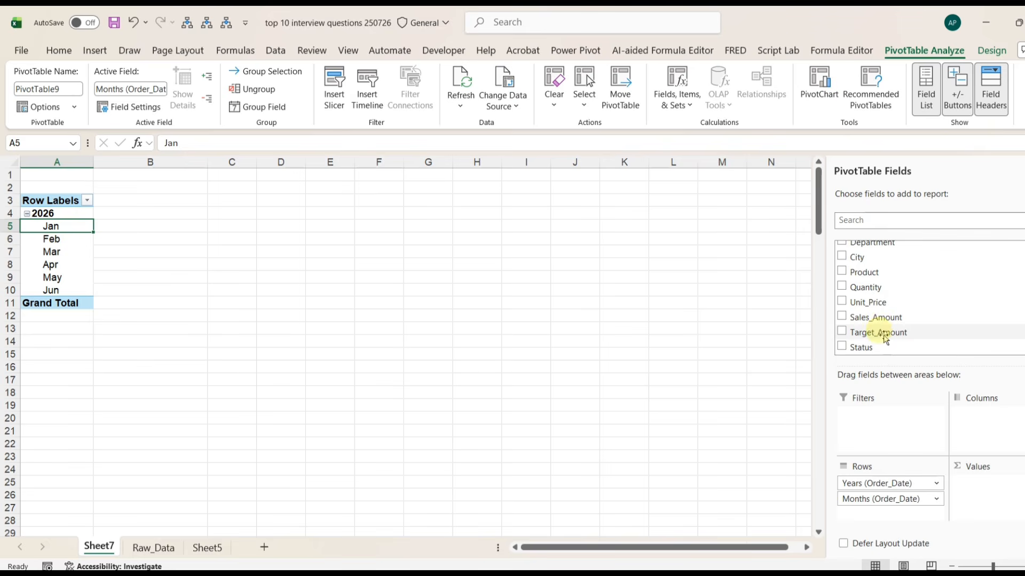
left_click_drag(883, 333, 993, 485)
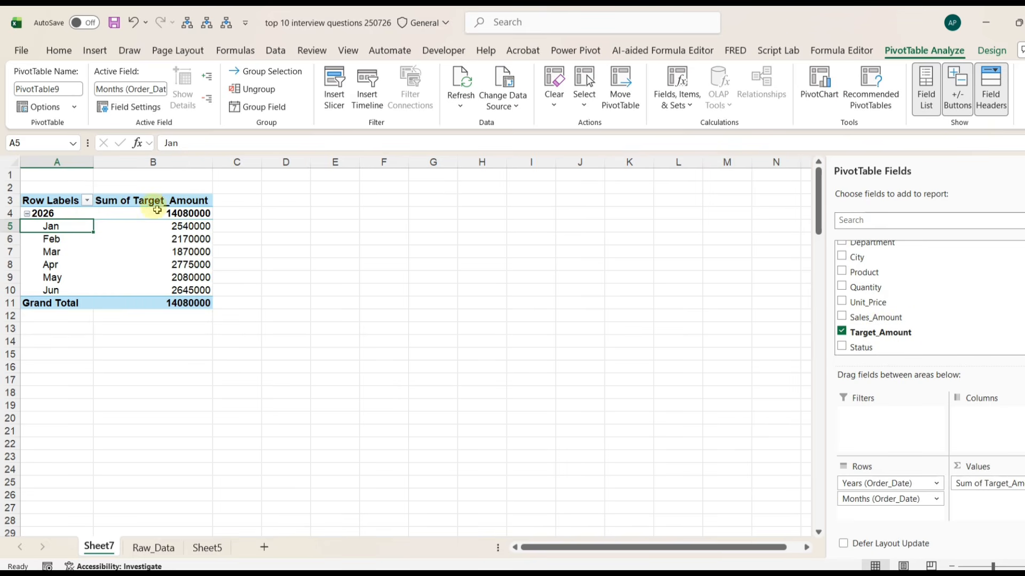
left_click(842, 317)
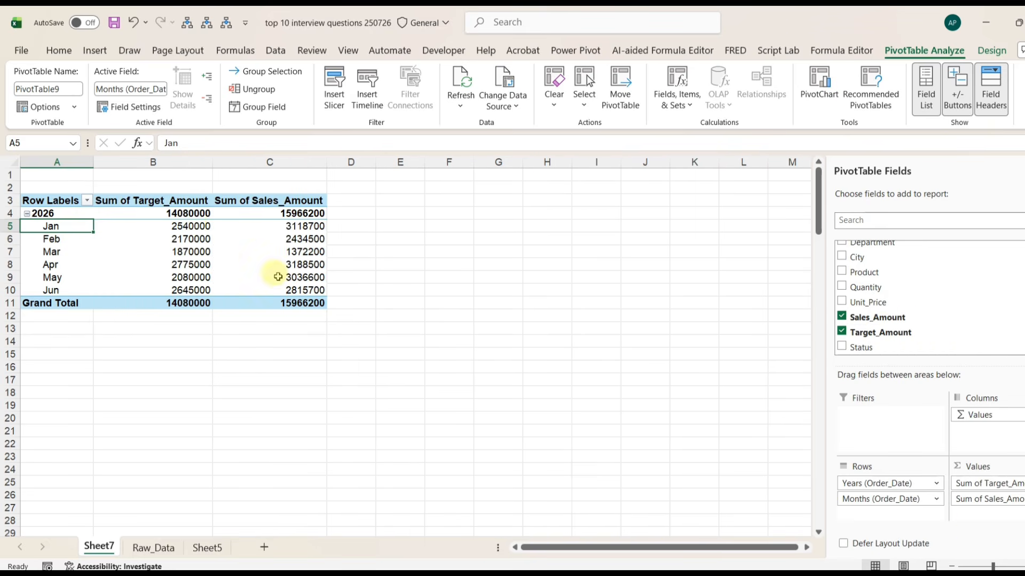
Show the PivotTable report layout in Tabular Form.
left_click(152, 223)
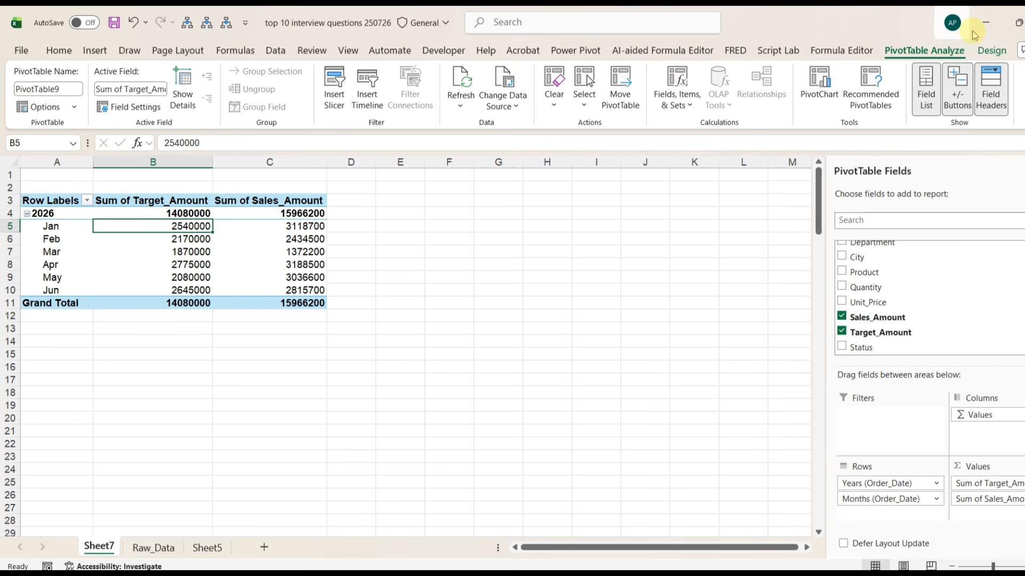
left_click(992, 50)
left_click(112, 100)
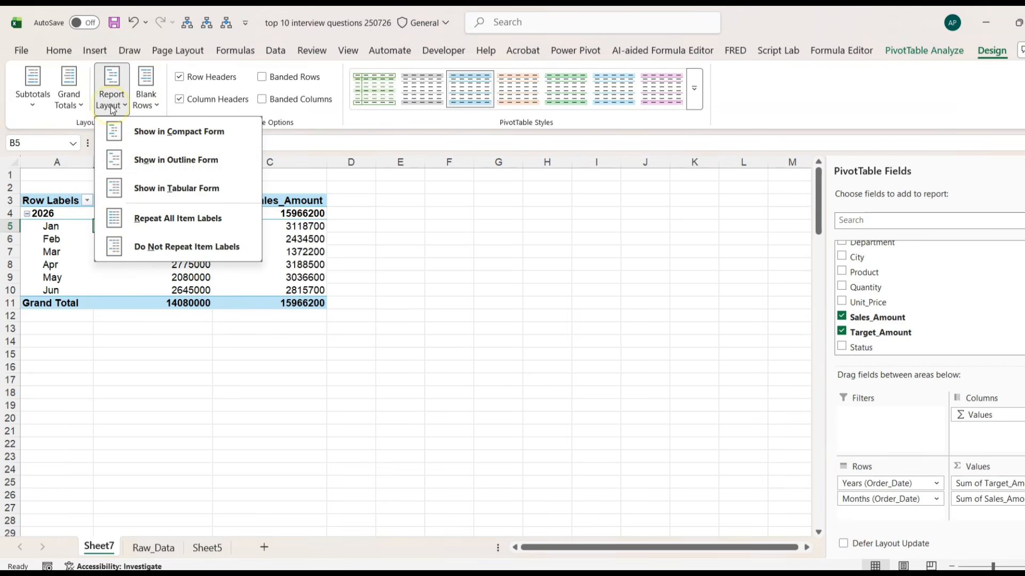
left_click(190, 187)
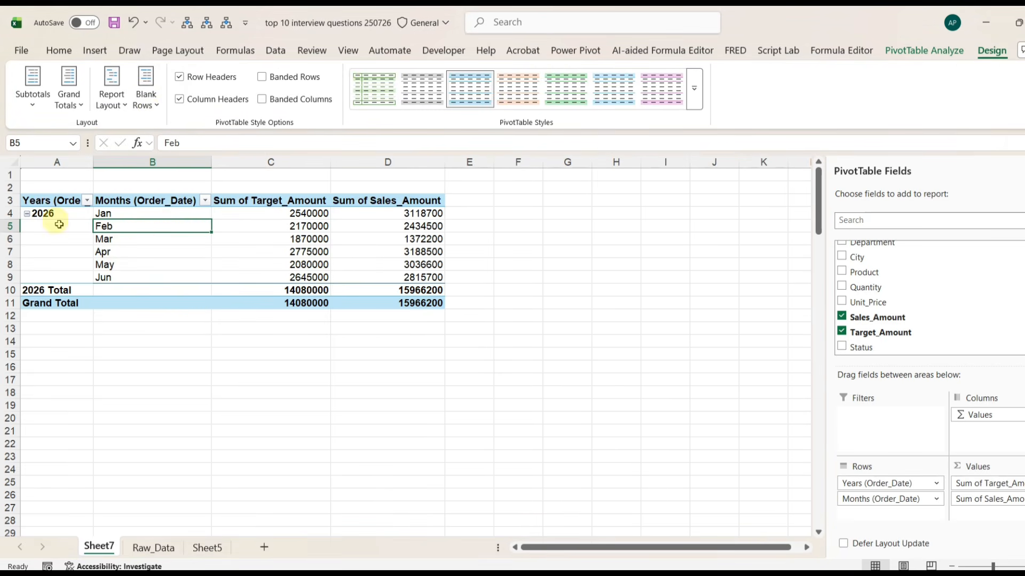
Insert slicers for Months (Order_Date) and Years (Order_Date) on the PivotTable.
left_click(154, 214)
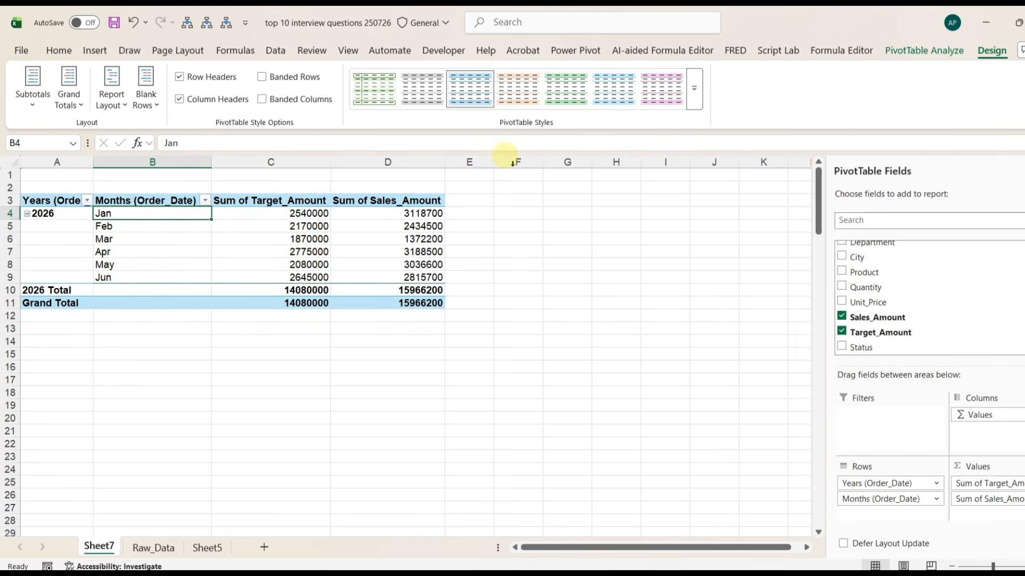
left_click(924, 50)
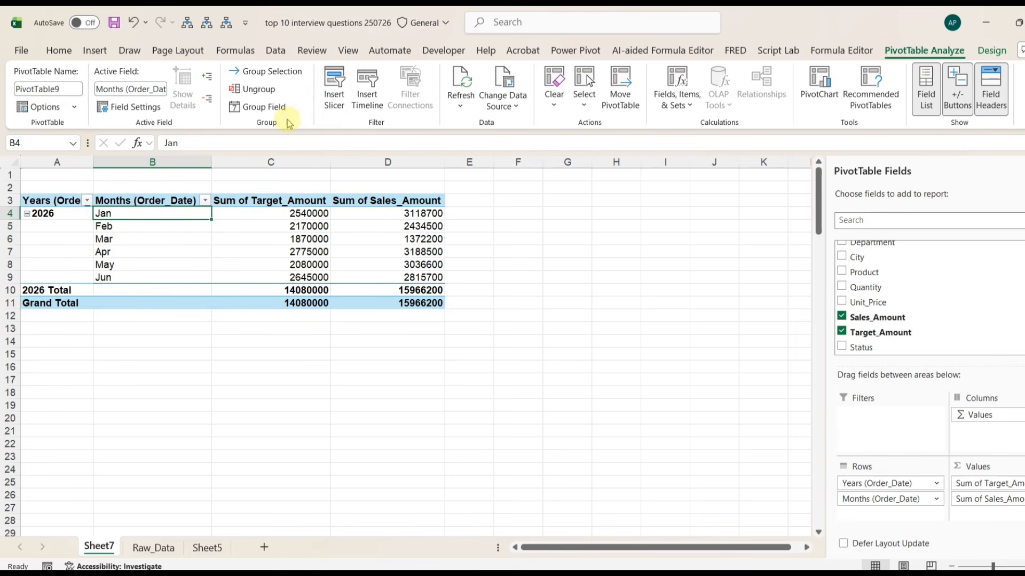
left_click(334, 86)
left_click_drag(321, 206, 602, 203)
scroll(587, 435, "down", 1)
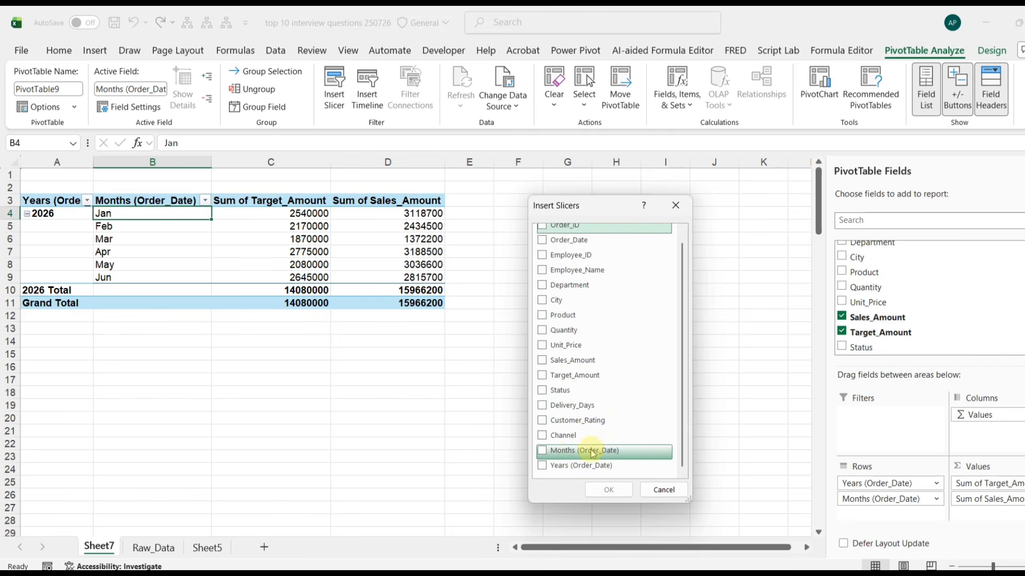
left_click(593, 453)
left_click(587, 465)
left_click(606, 490)
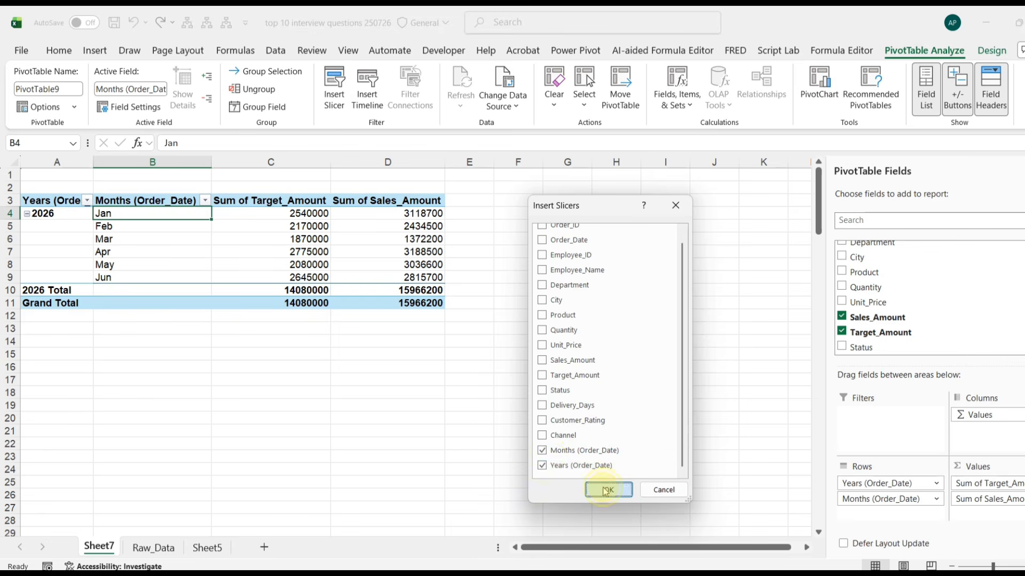
Arrange the Years and Months slicers side by side on the empty cells beside the PivotTable.
left_click_drag(425, 291, 630, 274)
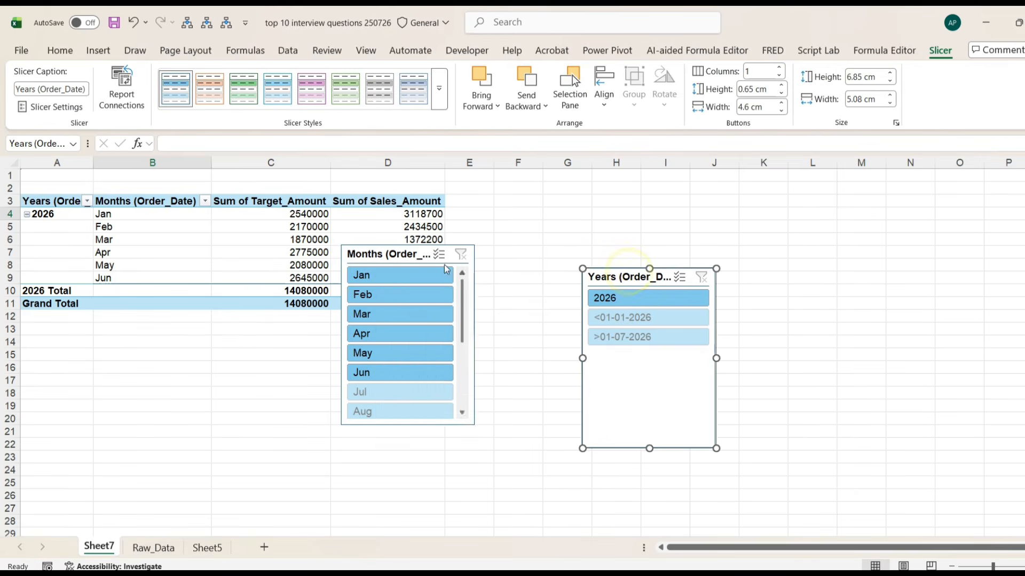
left_click_drag(446, 254, 839, 224)
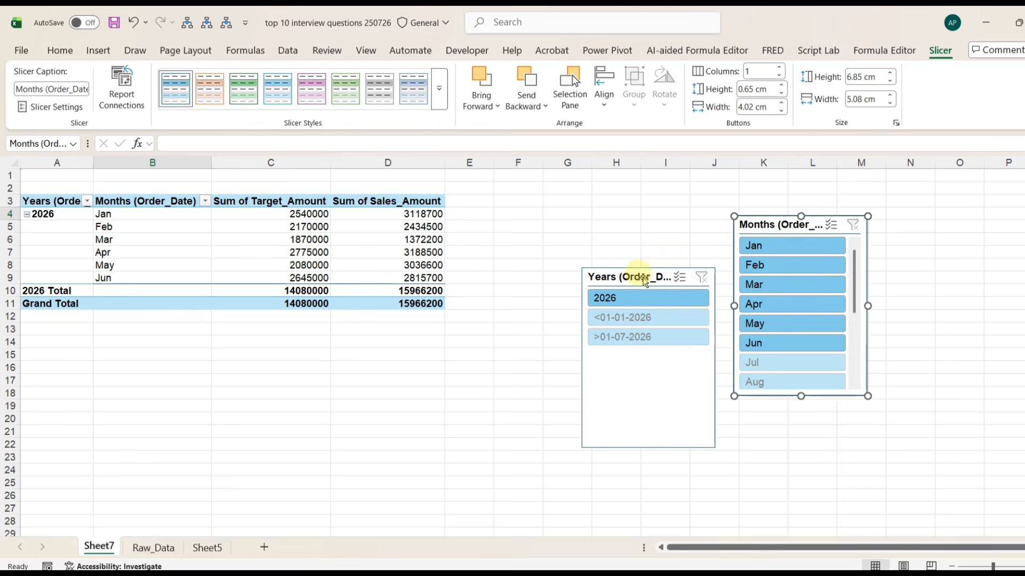
left_click_drag(643, 280, 619, 255)
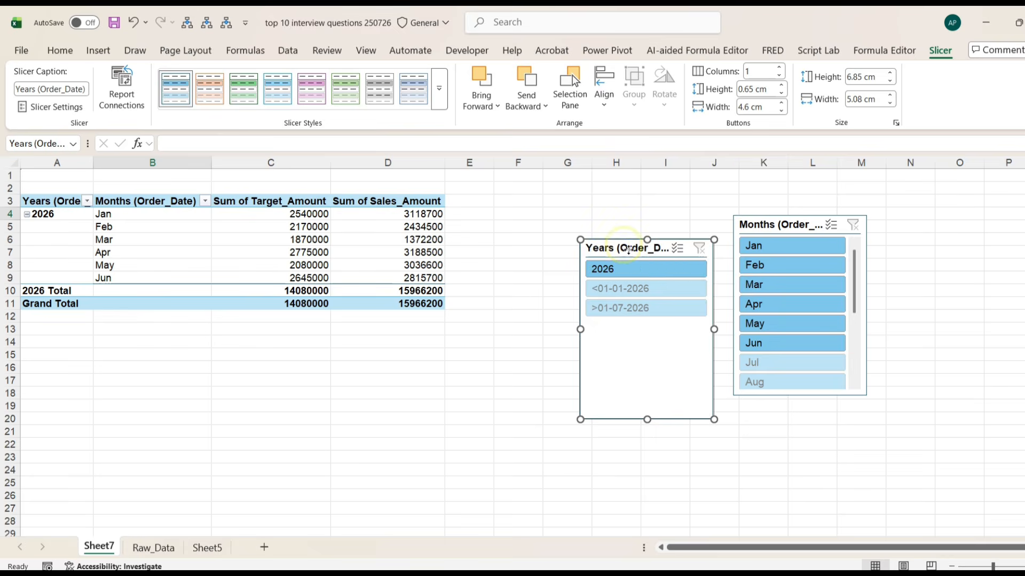
Set the Years (Order_Date) slicer to hide items with no data.
right_click(626, 262)
left_click(667, 559)
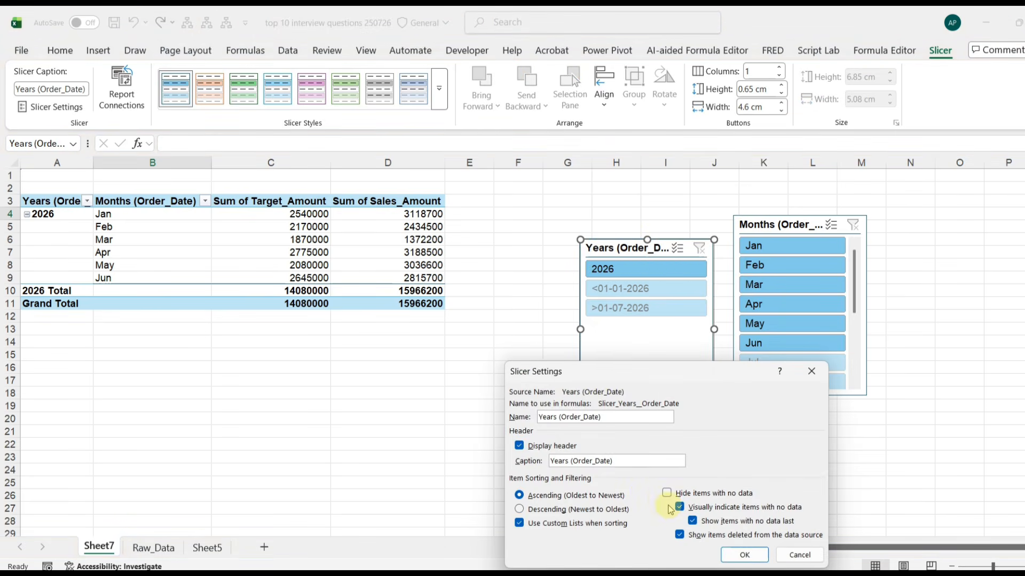
left_click(666, 492)
left_click(744, 555)
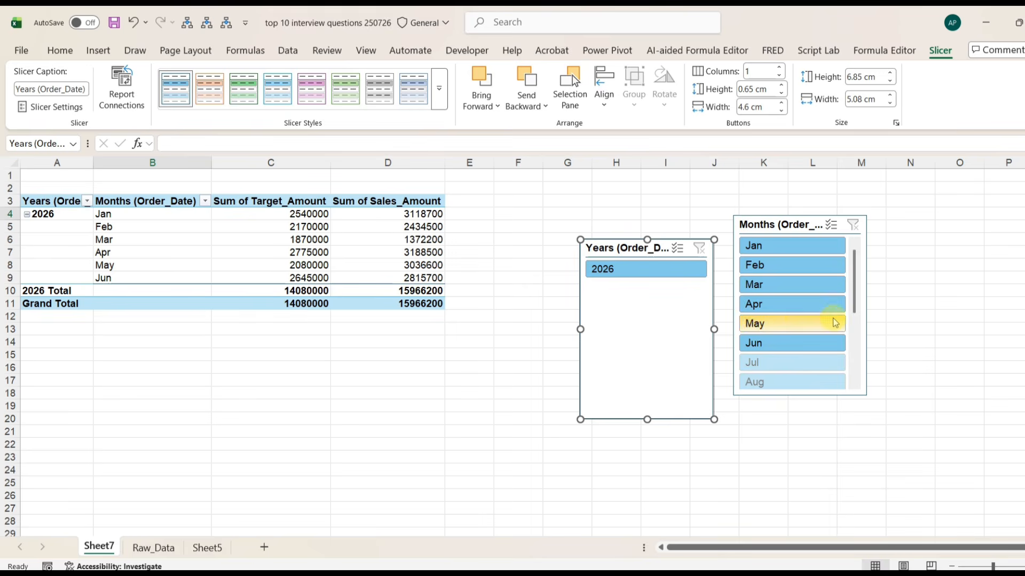
left_click_drag(854, 288, 858, 256)
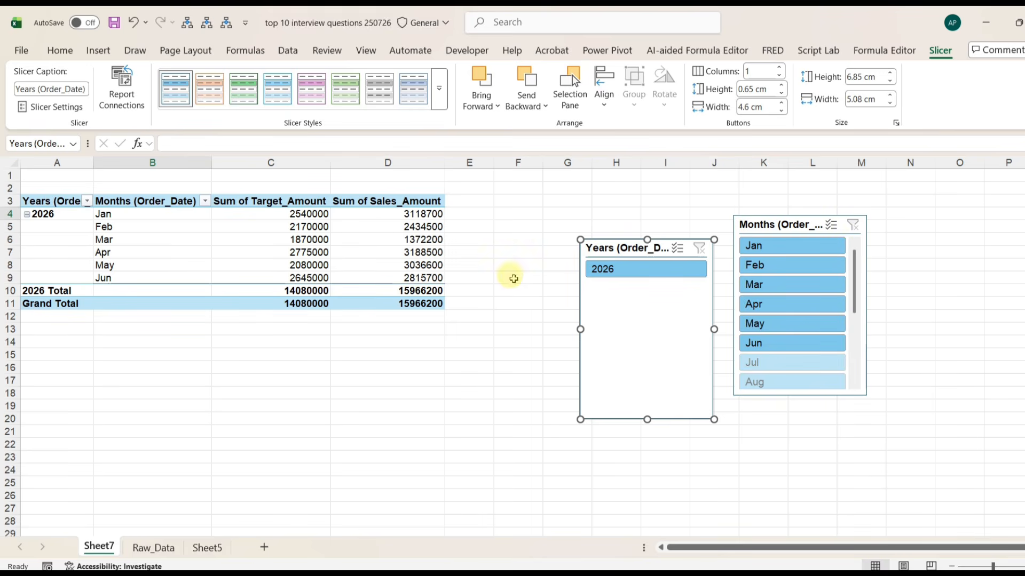
left_click(513, 279)
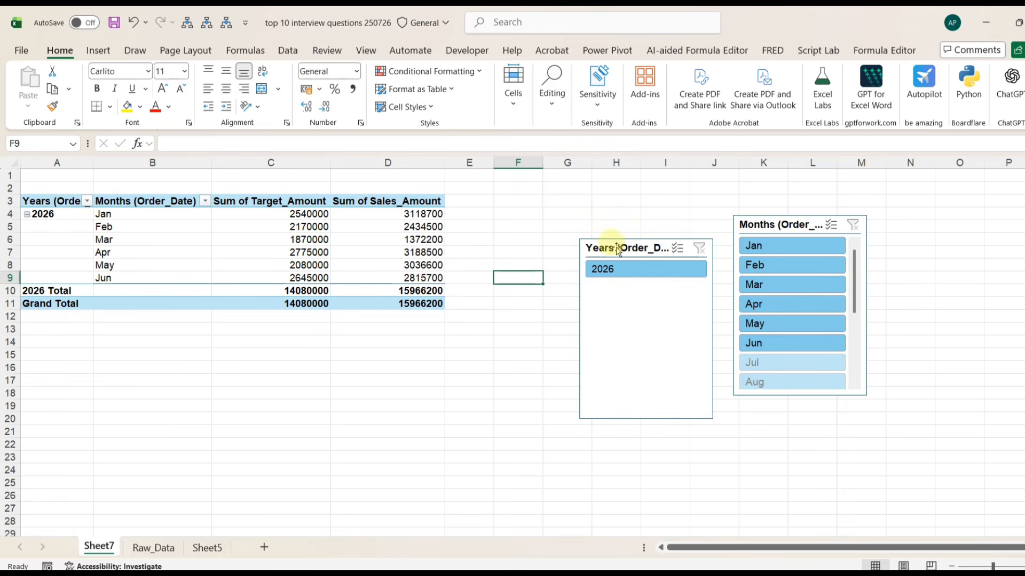
Remove Years (Order_Date) from the PivotTable rows and delete both slicers.
right_click(44, 233)
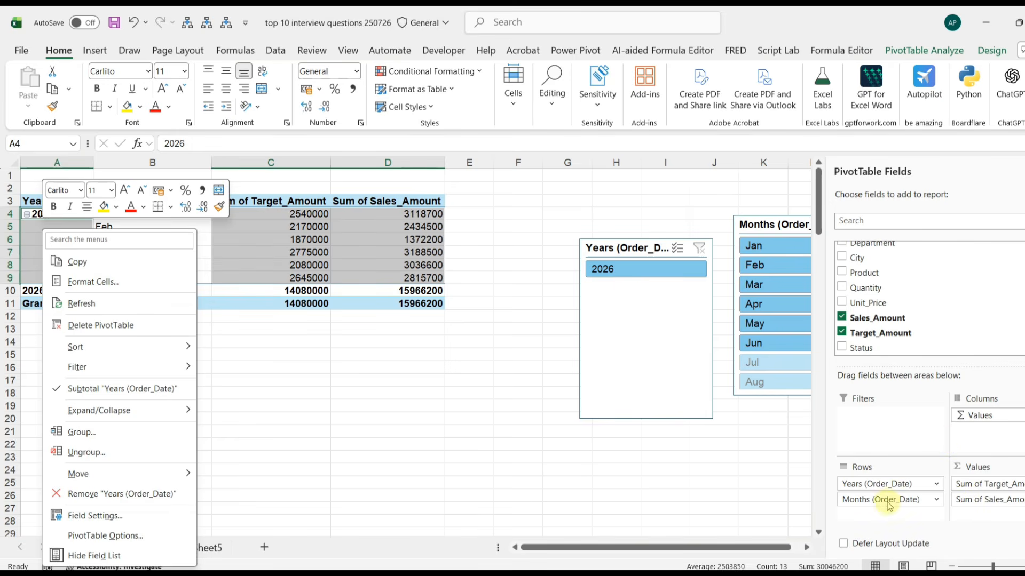
left_click_drag(887, 488, 907, 338)
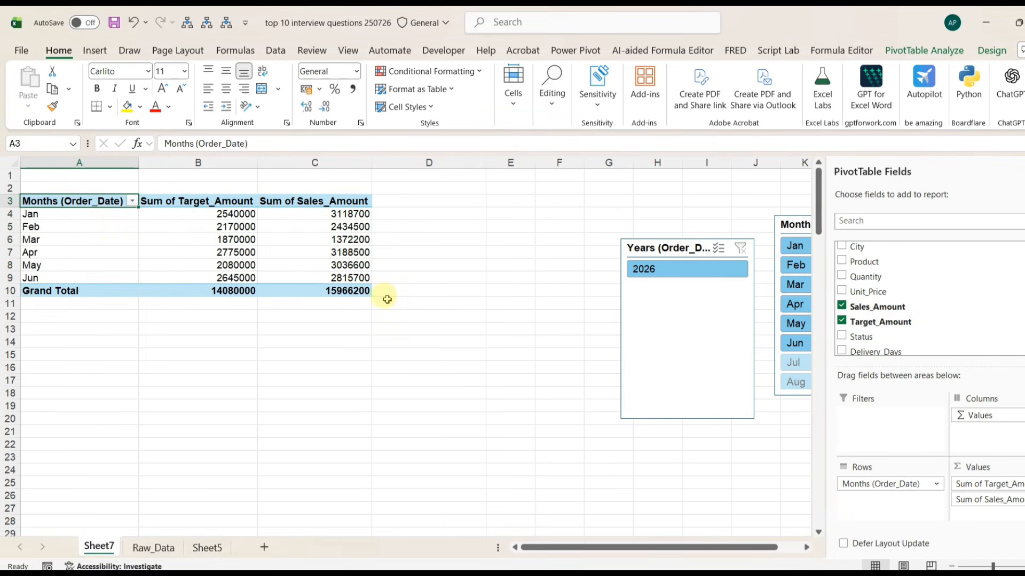
left_click(93, 216)
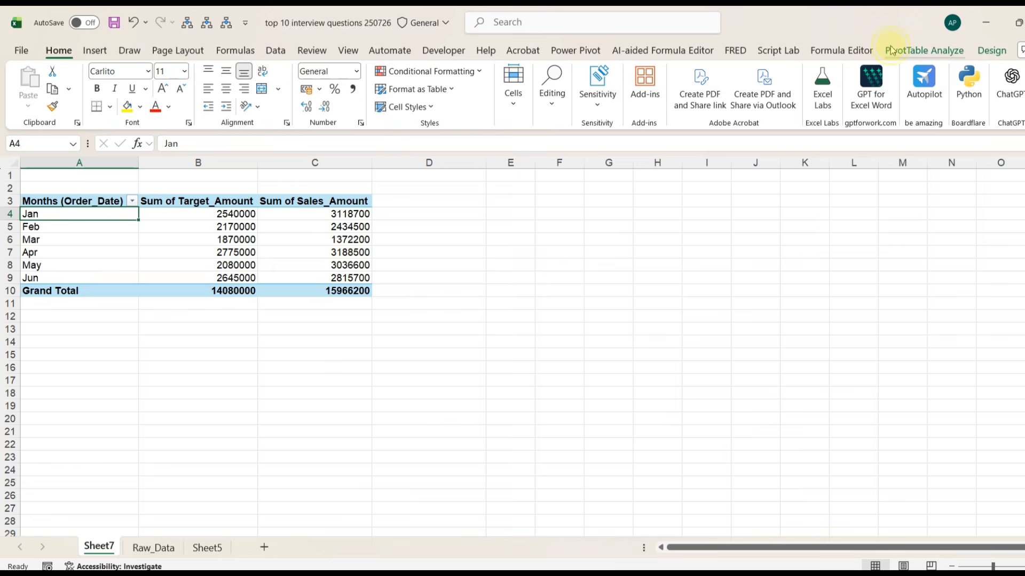
Check which fields are offered for timelines and slicers of the monthly PivotTable, without inserting any.
left_click(924, 50)
left_click(367, 91)
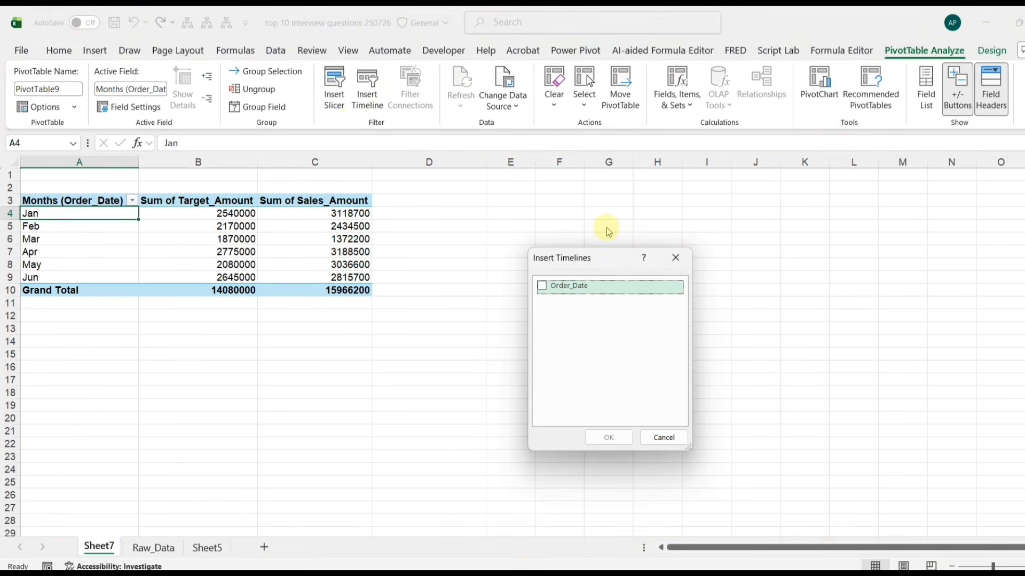
left_click(669, 262)
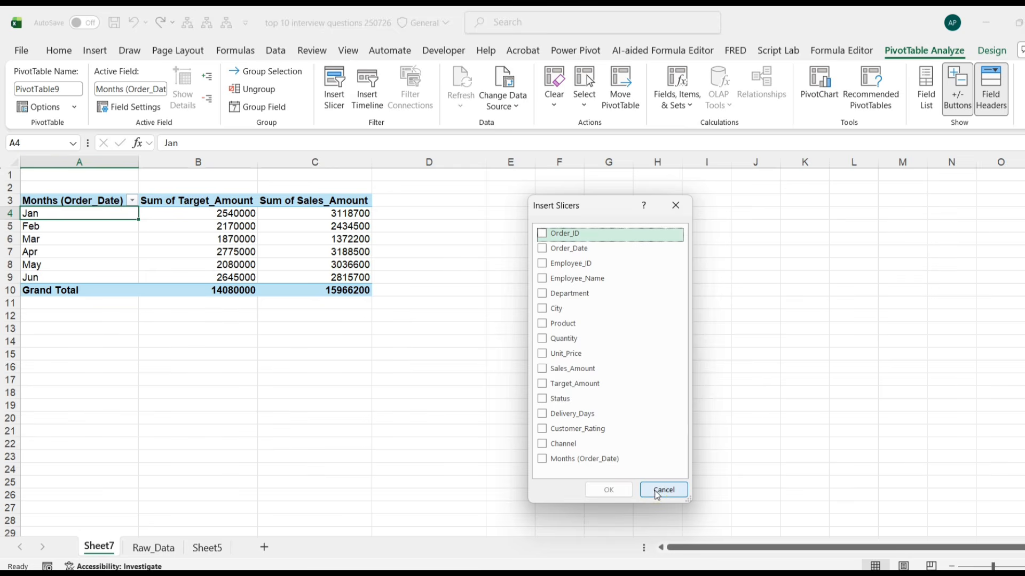
left_click(660, 491)
Copy the whole monthly PivotTable and paste the copy at cell A20 of Sheet7.
left_click(87, 195)
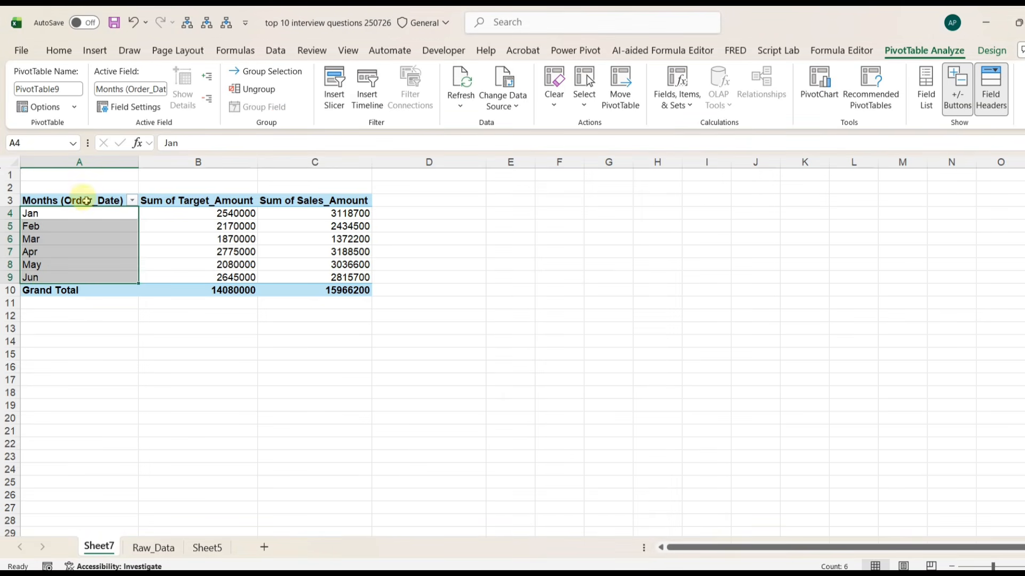
left_click_drag(85, 201, 328, 293)
key("ctrl+c")
left_click(102, 417)
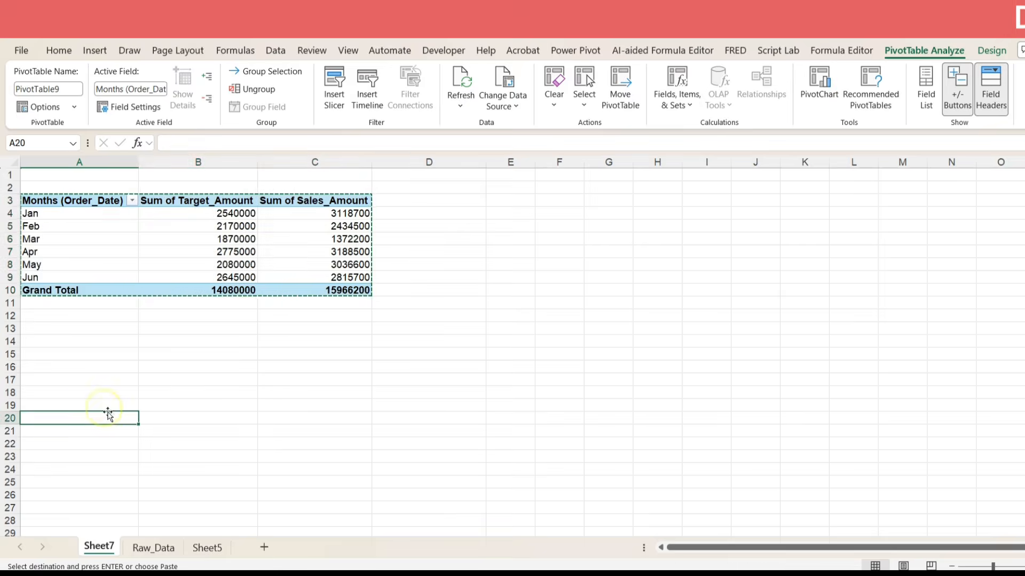
key("ctrl+v")
right_click(58, 446)
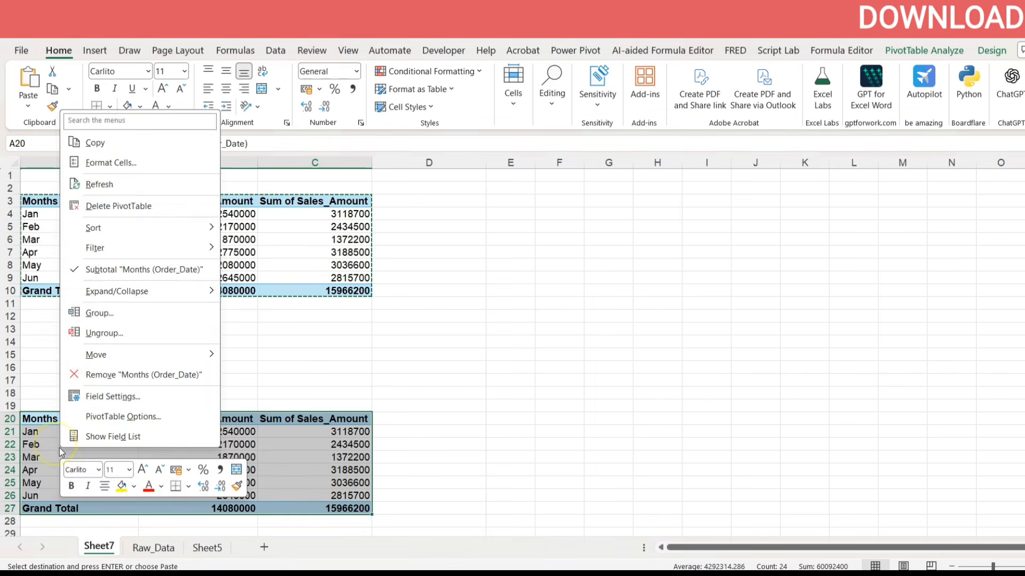
key("Escape")
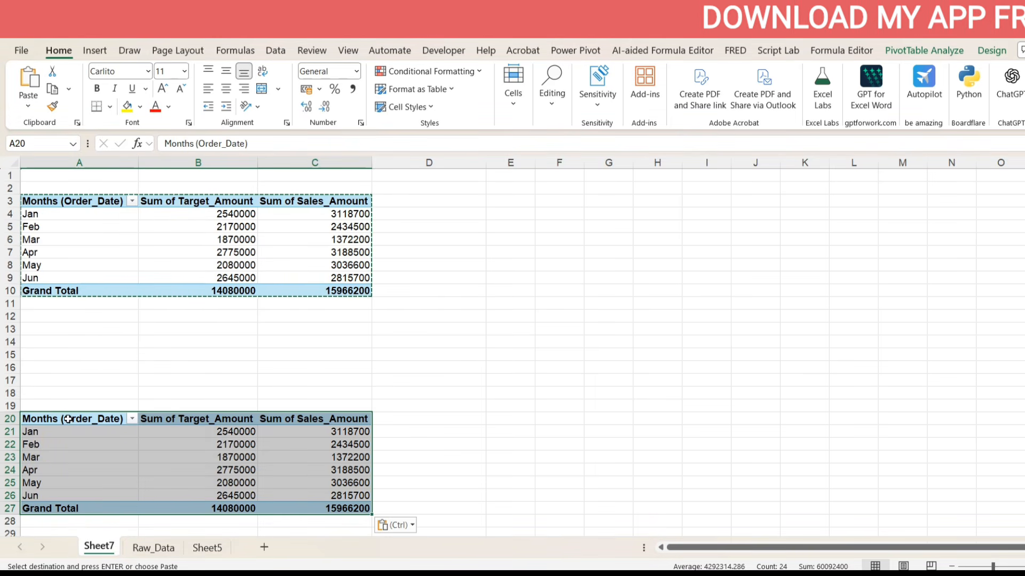
left_click(66, 445)
left_click(66, 444)
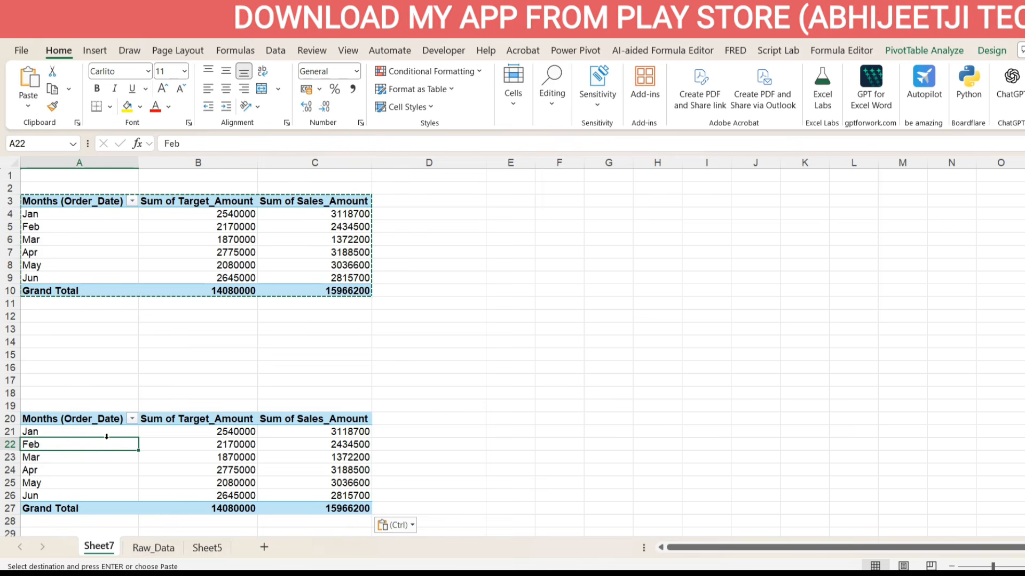
Group the dates in the copied PivotTable by Years only instead of Months.
right_click(91, 446)
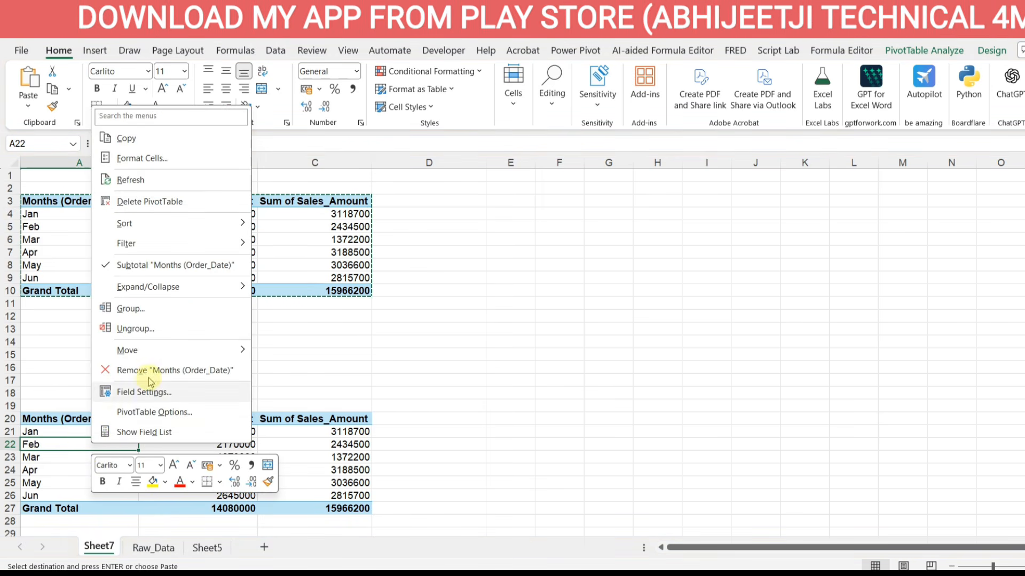
left_click(131, 310)
left_click(66, 347)
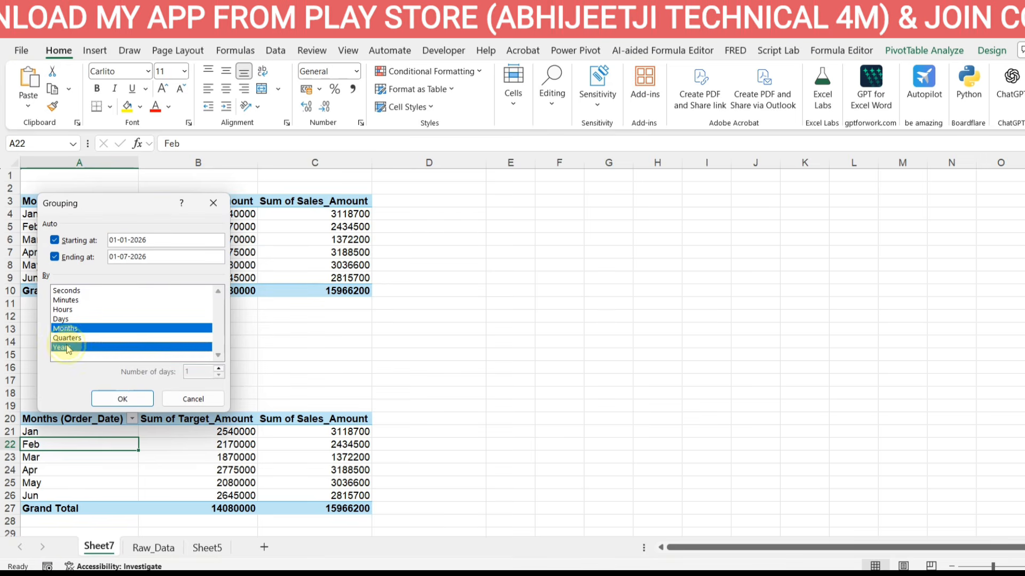
left_click(67, 328)
left_click(134, 400)
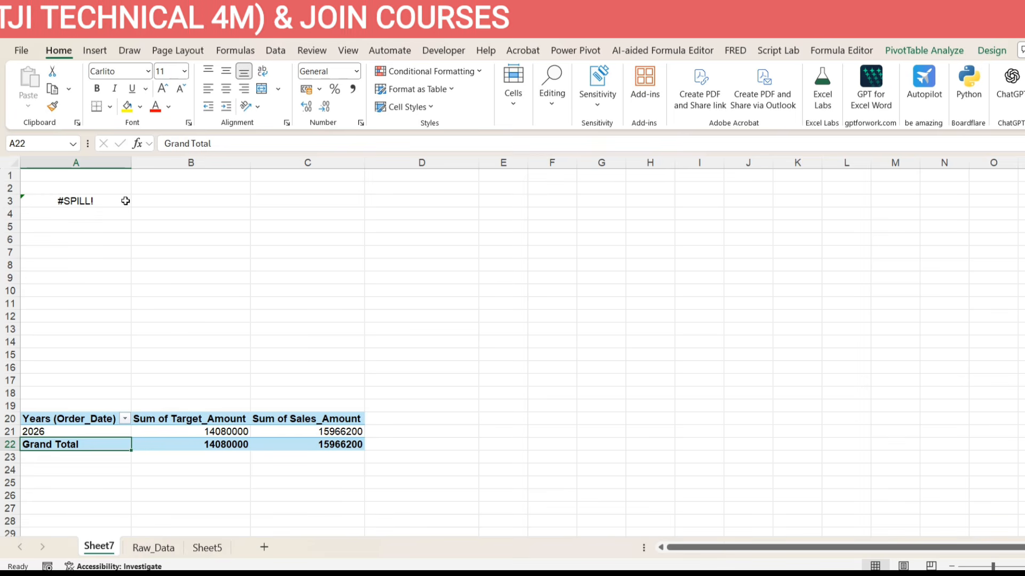
Undo the Years grouping and delete the copied PivotTable at A20.
key("ctrl+z")
left_click_drag(93, 421, 361, 518)
key("Delete")
left_click(189, 409)
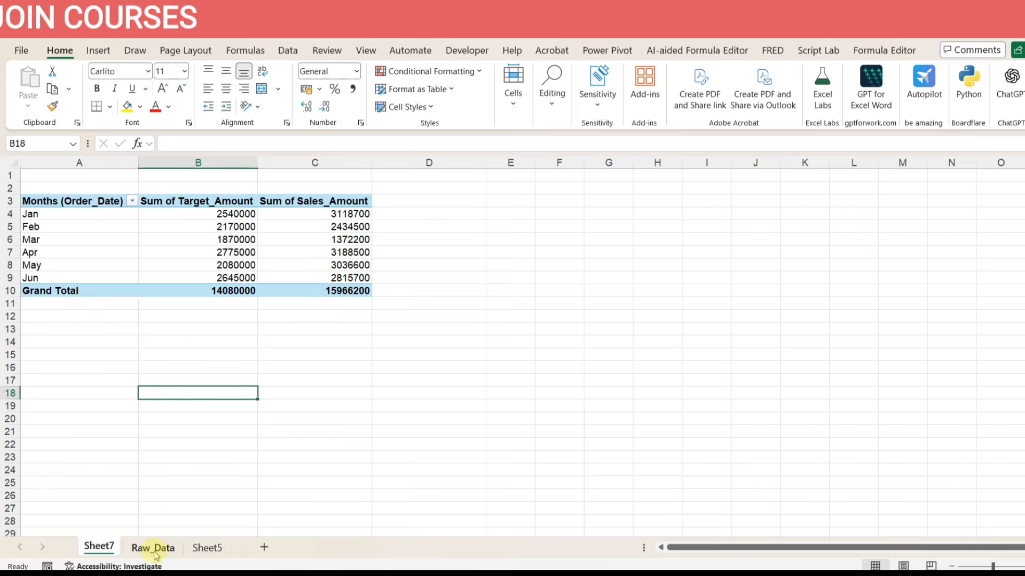
Create a second PivotTable from the MISDataTable on the Raw_Data sheet, placed in Sheet7 at cell A15.
left_click(155, 548)
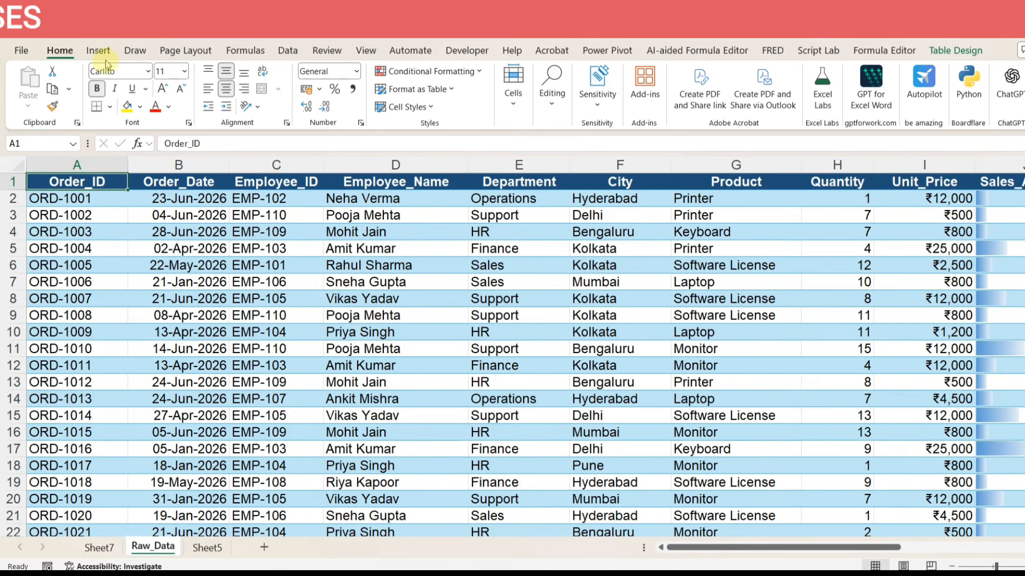
left_click(99, 50)
left_click(34, 80)
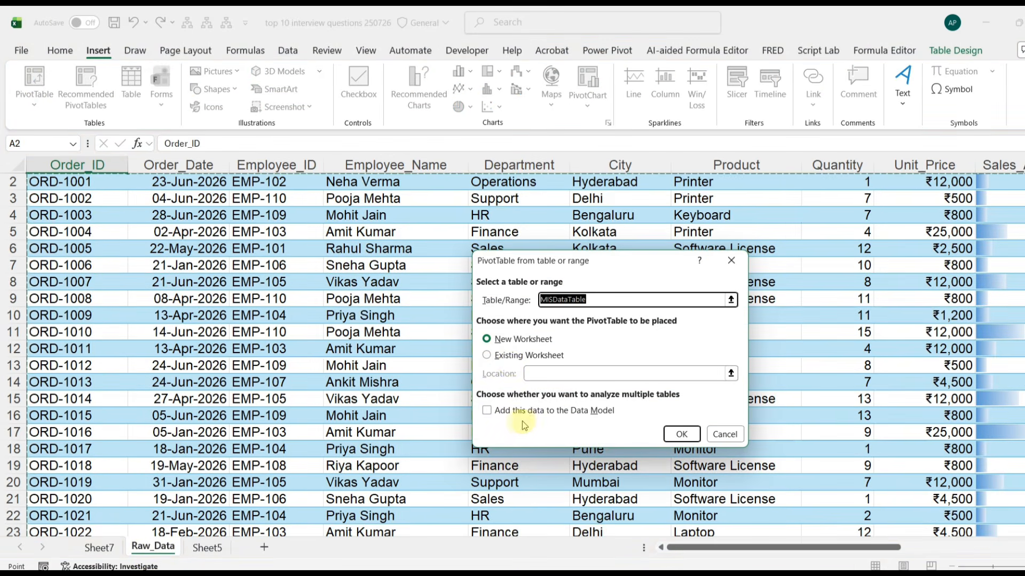
left_click(510, 356)
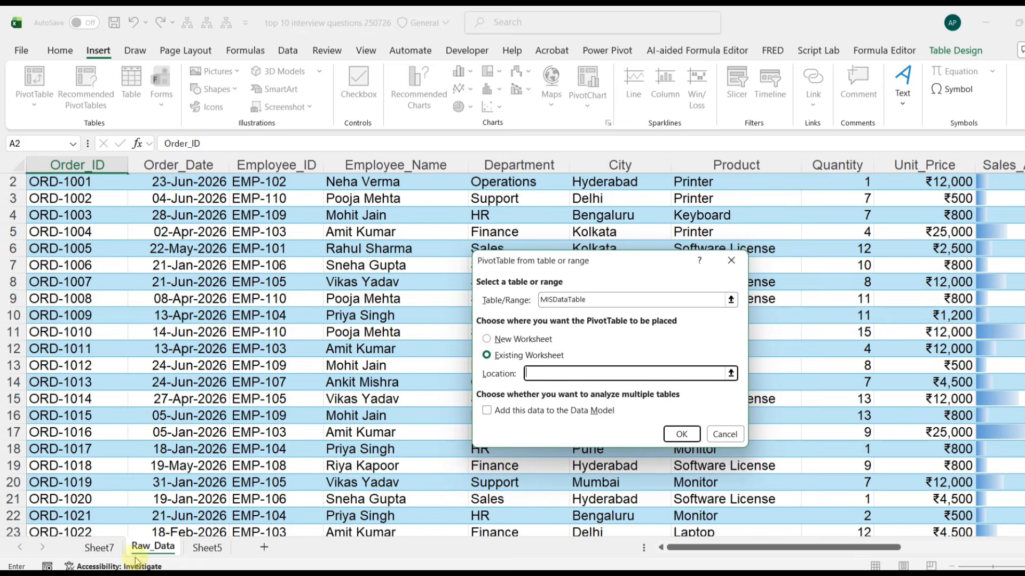
left_click(100, 548)
left_click(66, 355)
left_click(681, 434)
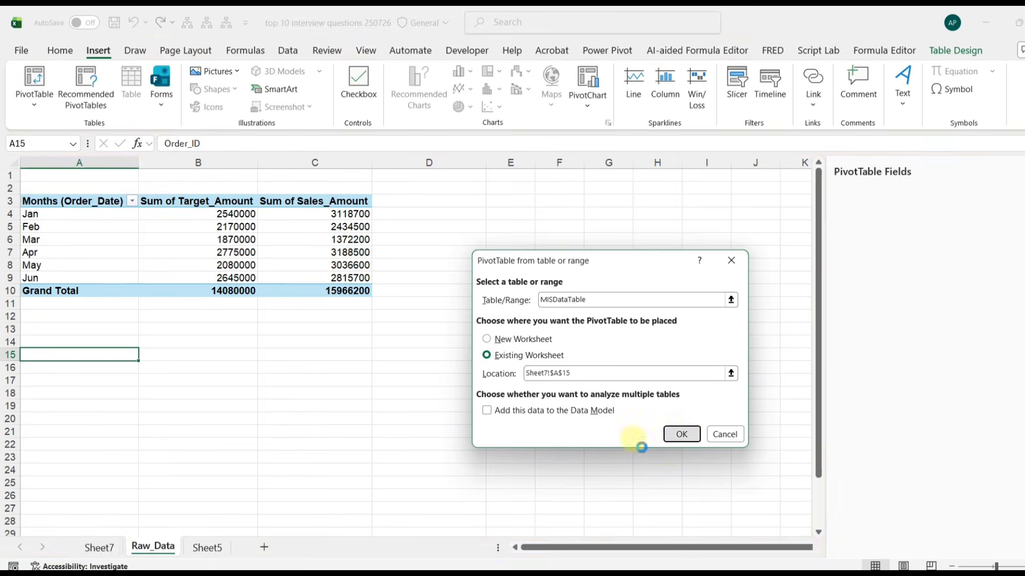
Add Order_Date to the rows of the new PivotTable and group it by Years only.
left_click(841, 264)
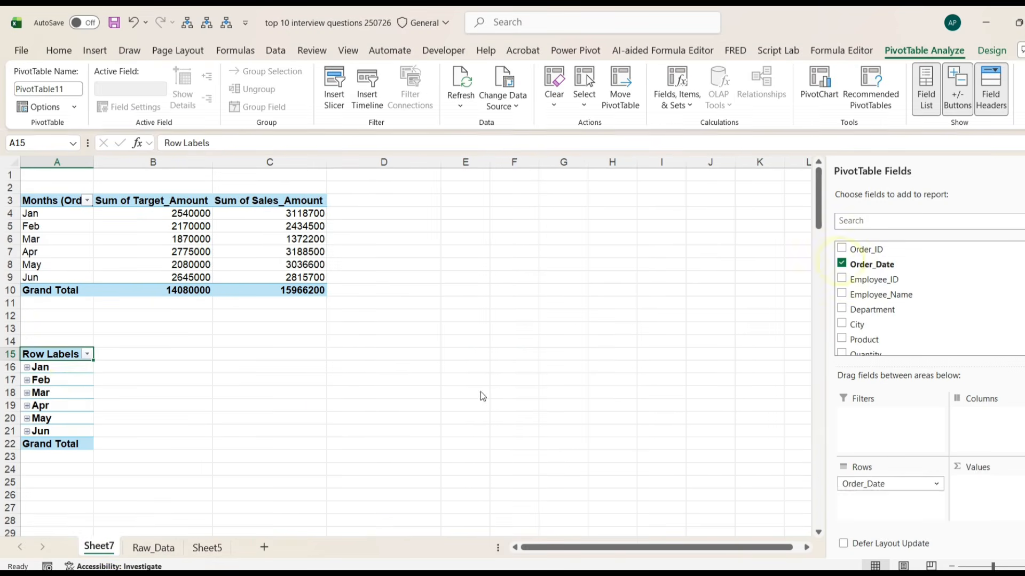
right_click(84, 393)
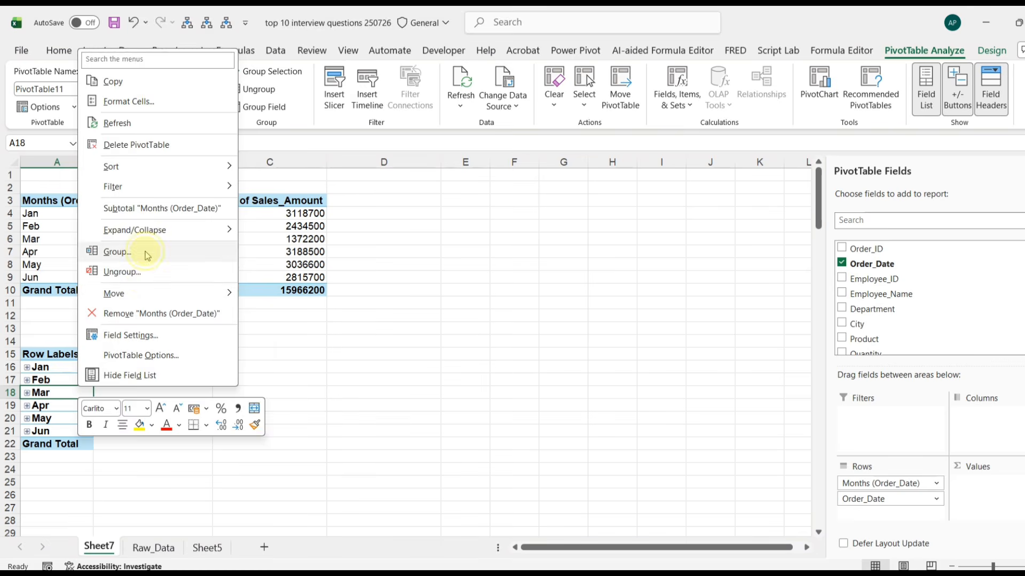
left_click(117, 252)
left_click(80, 286)
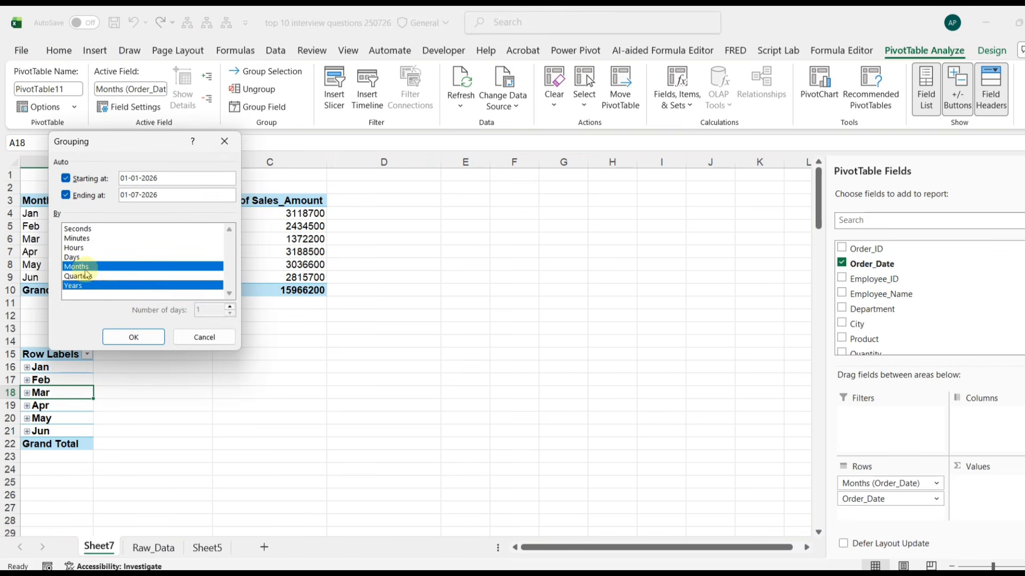
left_click(77, 266)
left_click(134, 337)
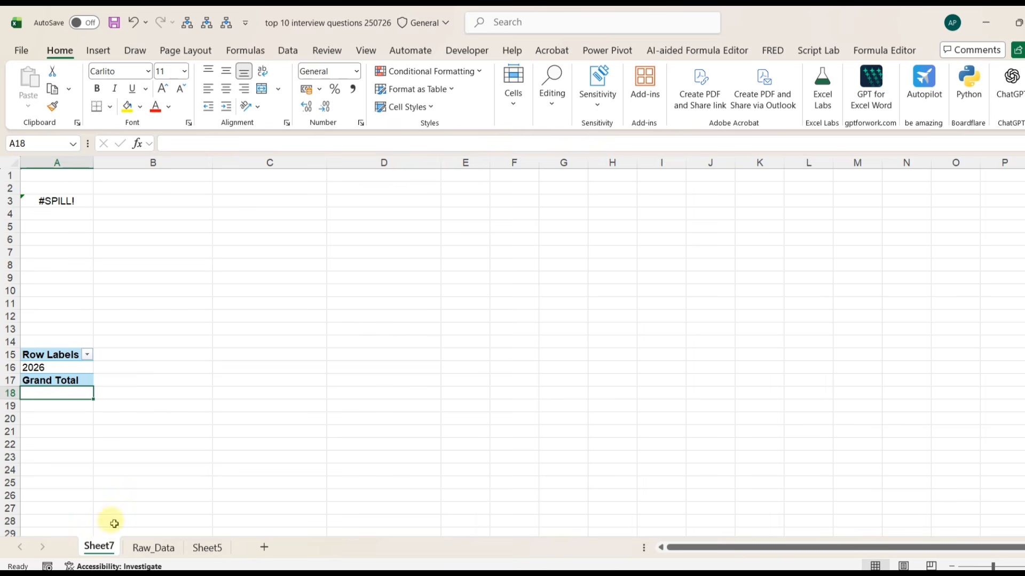
Check the Employee_ID column in Raw_Data, and delete Sheet7 with its Years PivotTable.
left_click(188, 548)
left_click(142, 547)
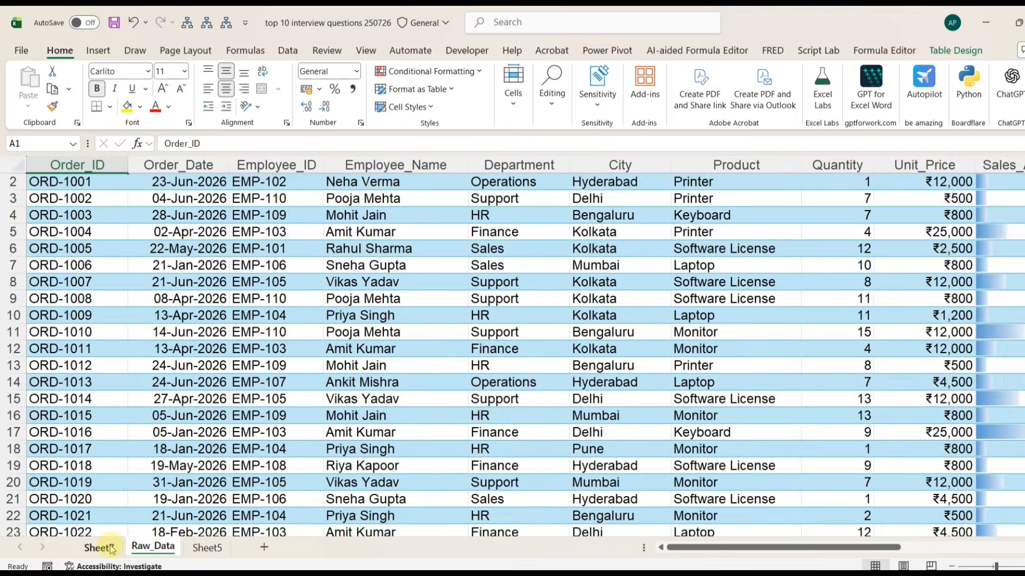
left_click(99, 548)
left_click(140, 548)
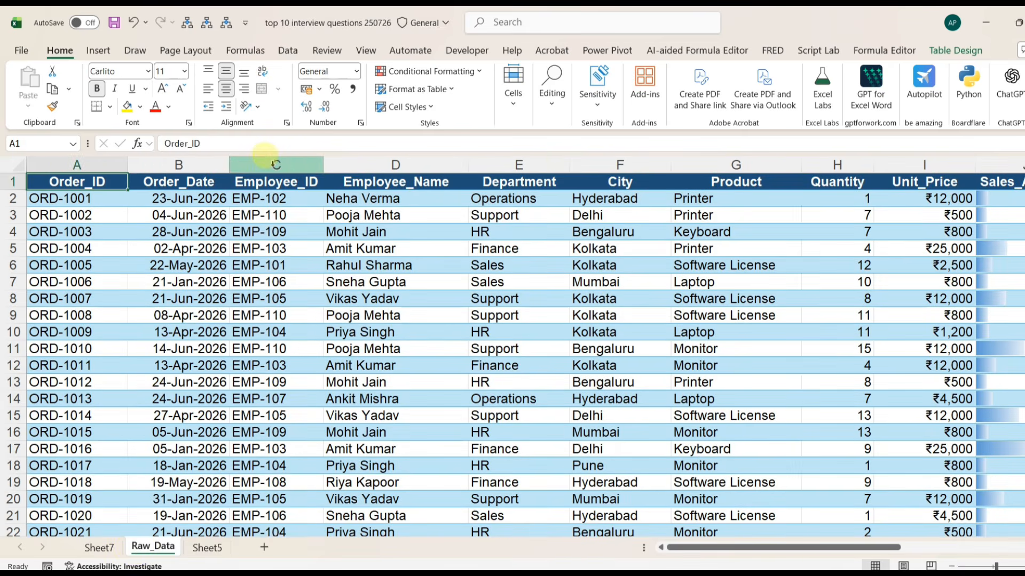
left_click(277, 164)
left_click_drag(276, 155, 348, 155)
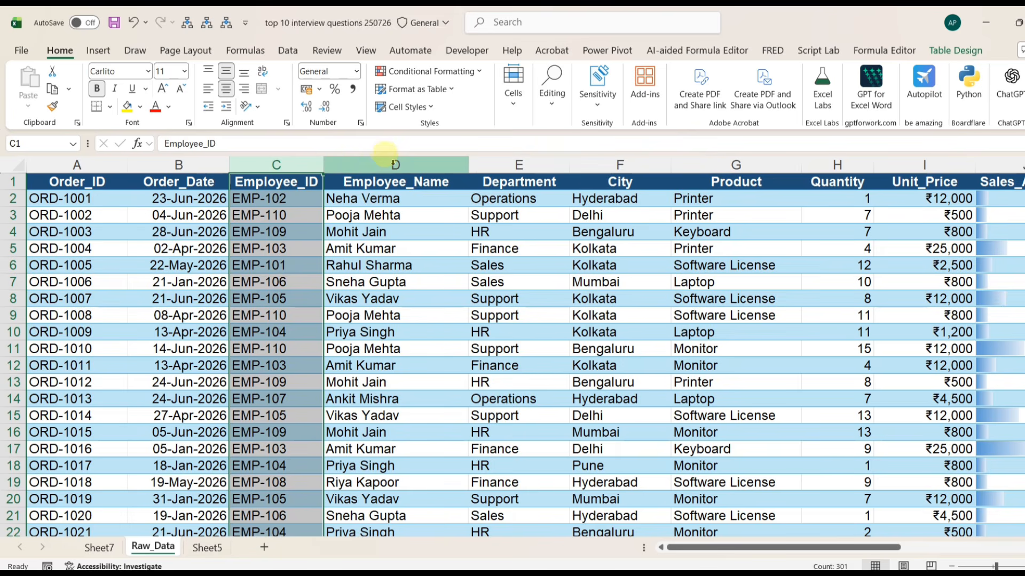
left_click(99, 548)
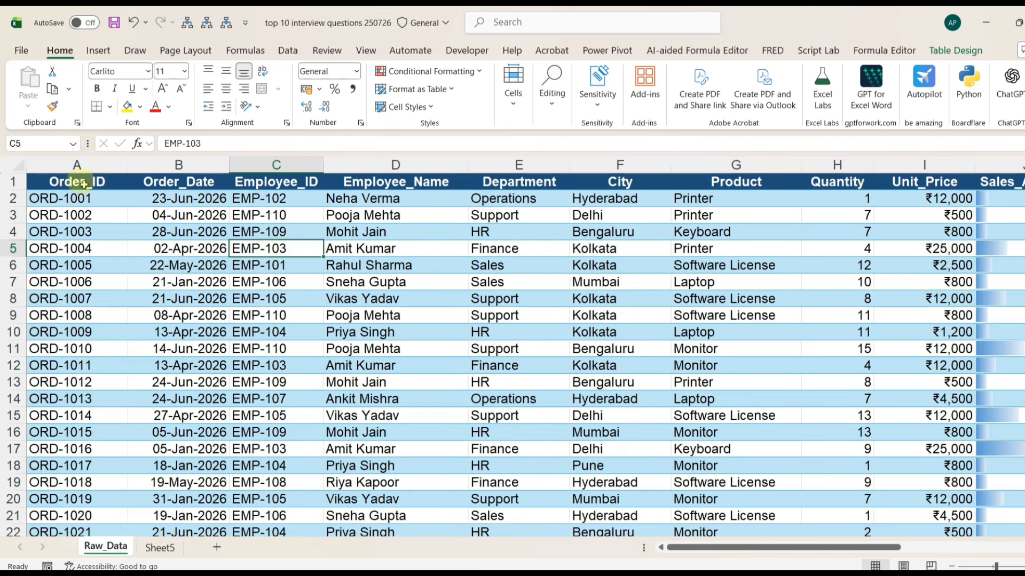
Examine the Raw_Data columns from Order_ID across to Target_Amount and return to cell A1.
left_click(81, 183)
key("shift+Right")
key("shift+Right")
key("shift+Right")
key("shift+Right")
key("shift+Right")
key("shift+Right")
key("shift+Right")
key("shift+Right")
key("shift+Right")
key("shift+Right")
key("shift+Right")
key("shift+Right")
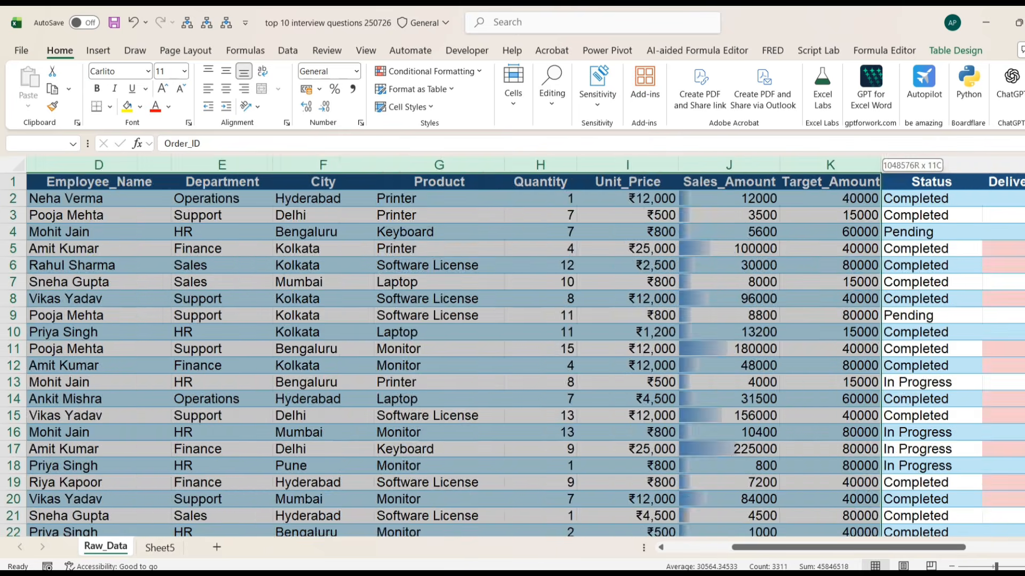
key("shift+Left")
key("shift+Left")
key("shift+Left")
key("shift+Left")
key("shift+Left")
key("shift+Left")
key("shift+Left")
key("ctrl+Home")
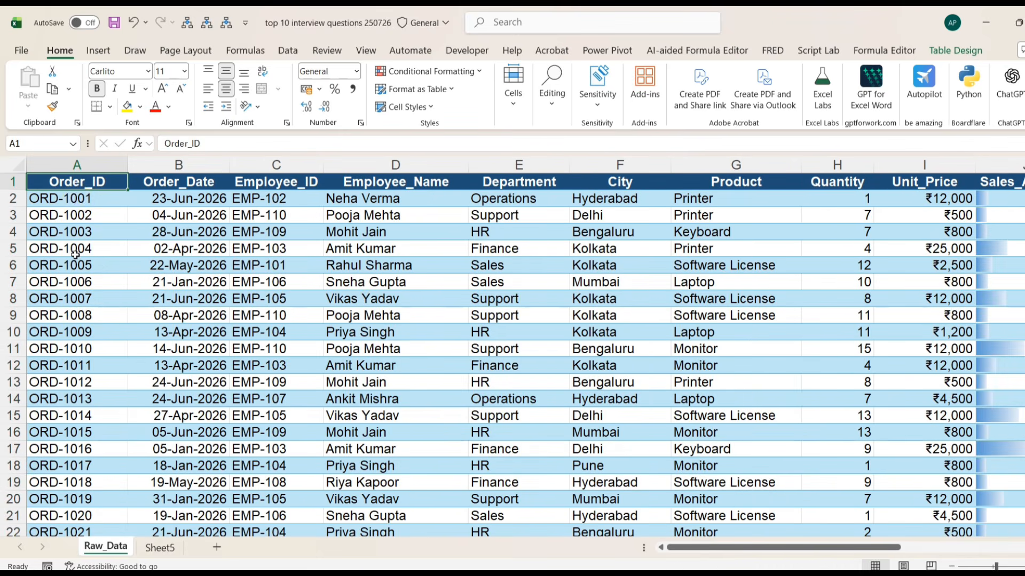
Create a PivotTable from MISDataTable on a new worksheet.
left_click(97, 51)
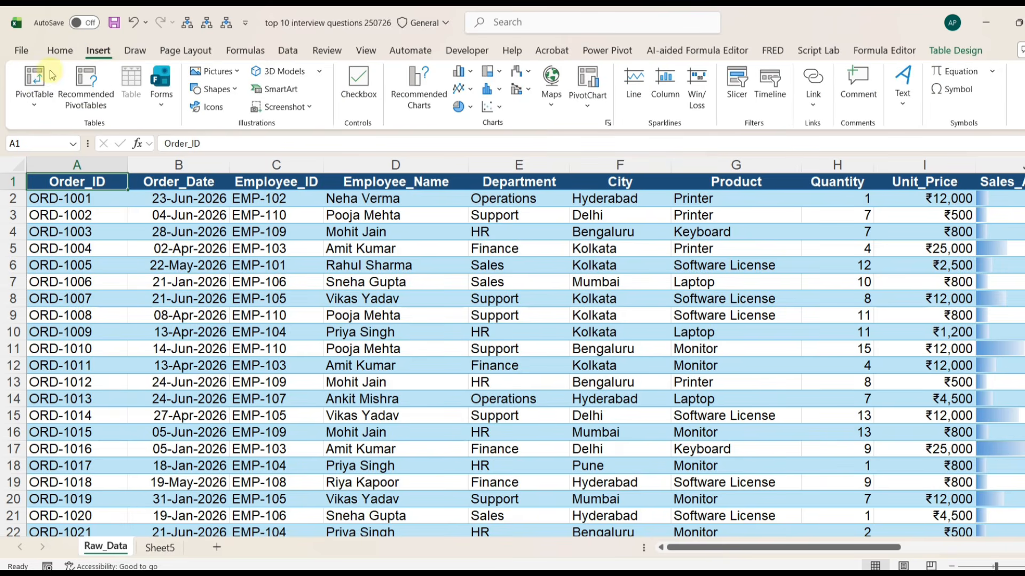
left_click(35, 80)
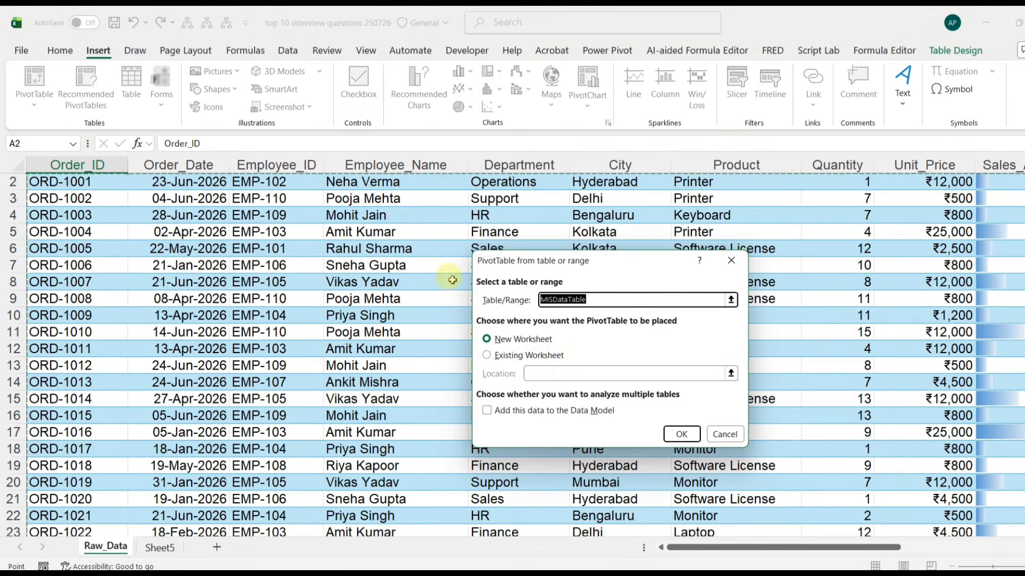
left_click(682, 434)
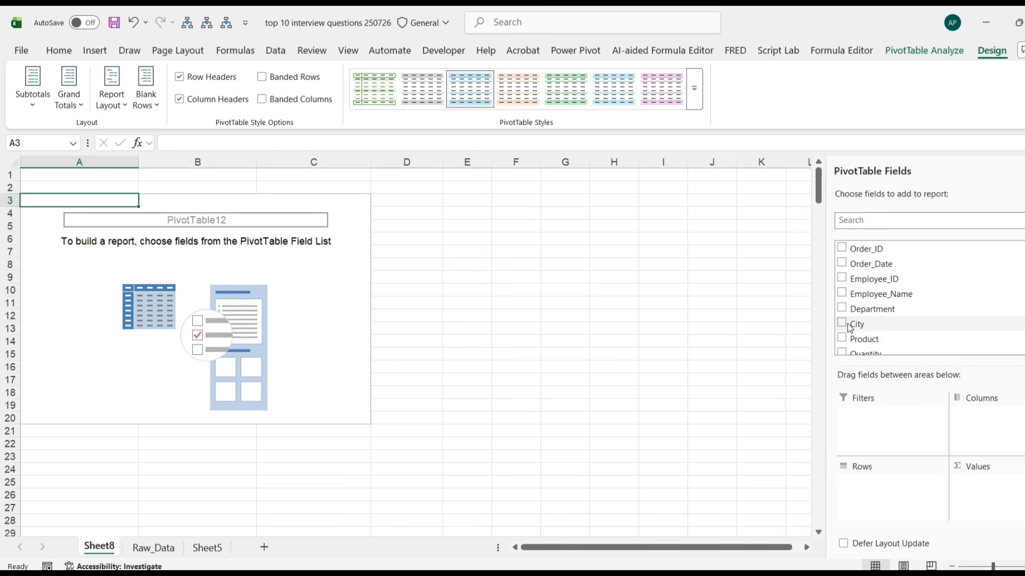
Add City and Order_Date to the PivotTable rows and undo the automatic month grouping of the dates.
left_click_drag(851, 326, 857, 480)
left_click(842, 264)
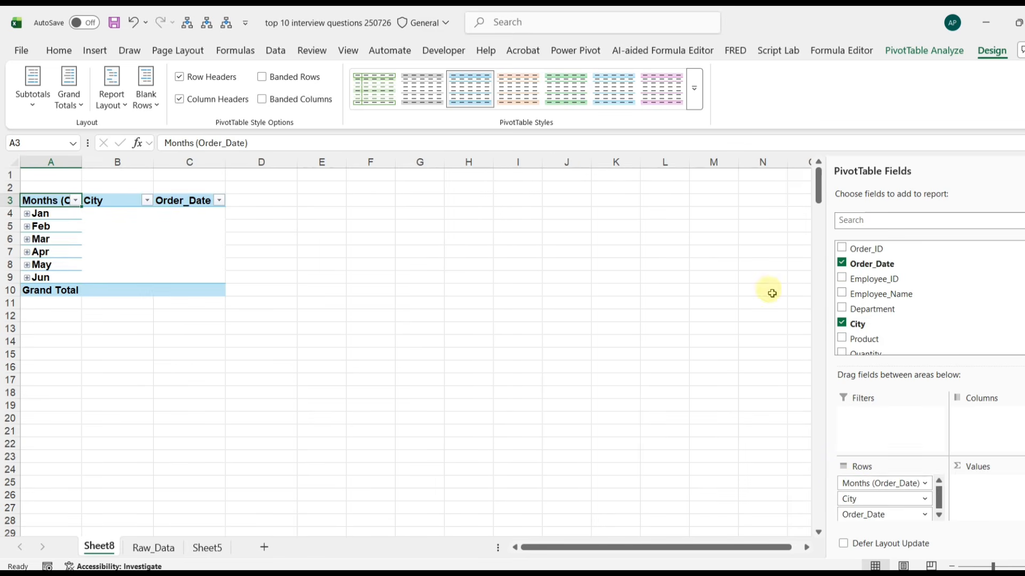
key("ctrl+z")
Group the Order_Date values in the PivotTable by Months only.
right_click(136, 238)
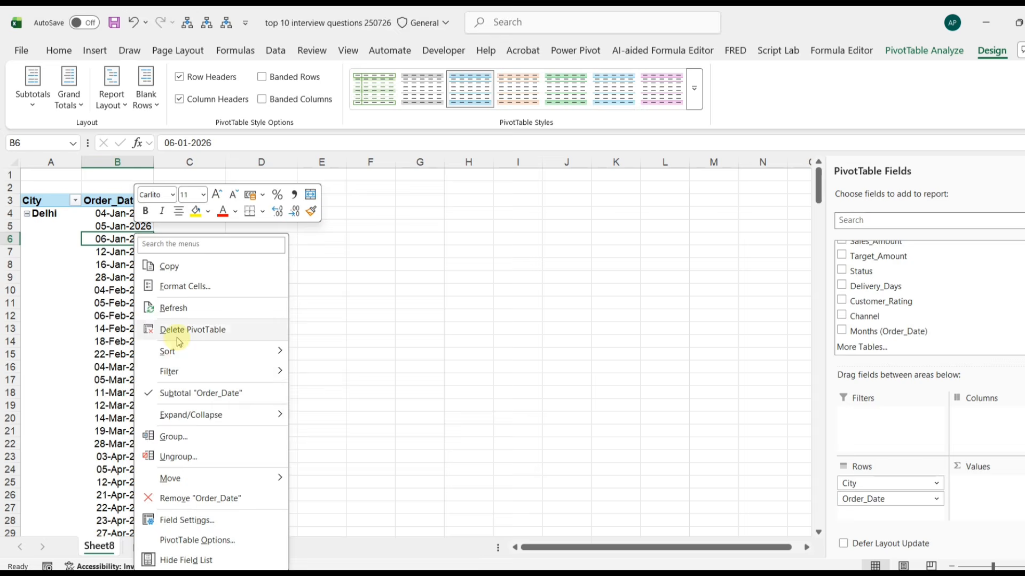
left_click(173, 437)
left_click(118, 452)
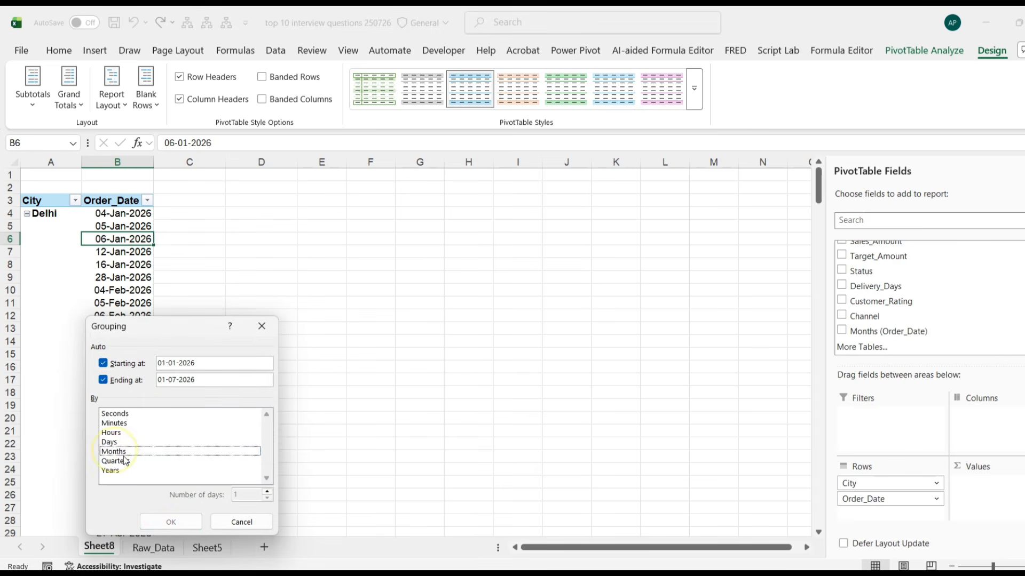
left_click(115, 451)
left_click(170, 522)
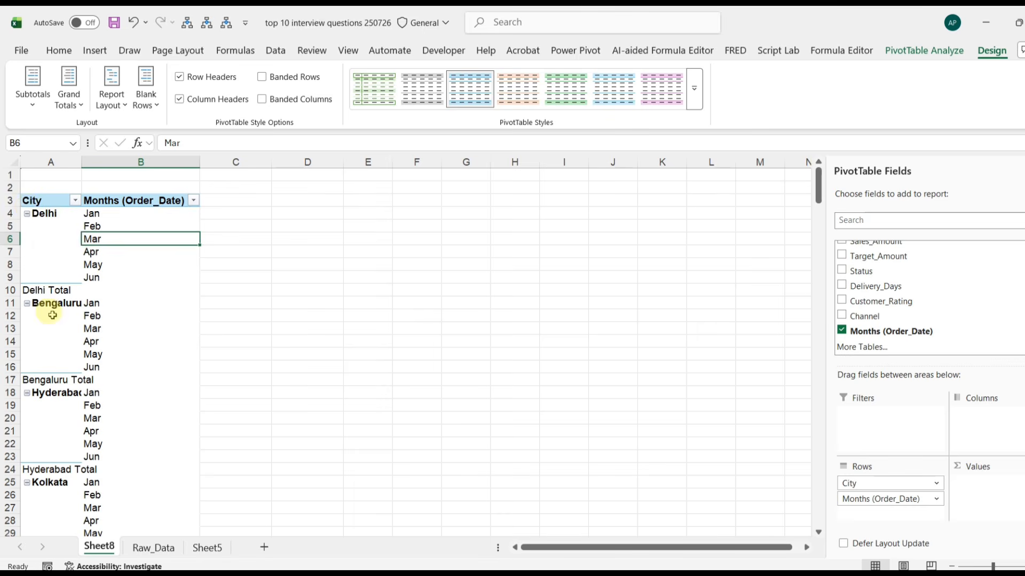
Move Months (Order_Date) above City in the PivotTable rows and review the month-by-city layout.
scroll(48, 349, "down", 8)
scroll(50, 355, "down", 5)
scroll(50, 354, "up", 13)
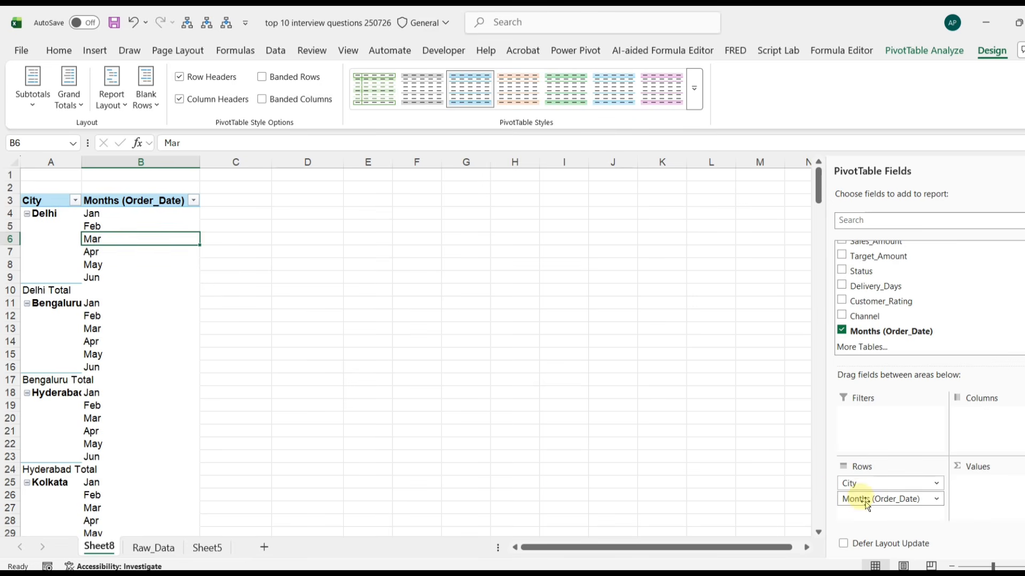
left_click_drag(867, 504, 867, 484)
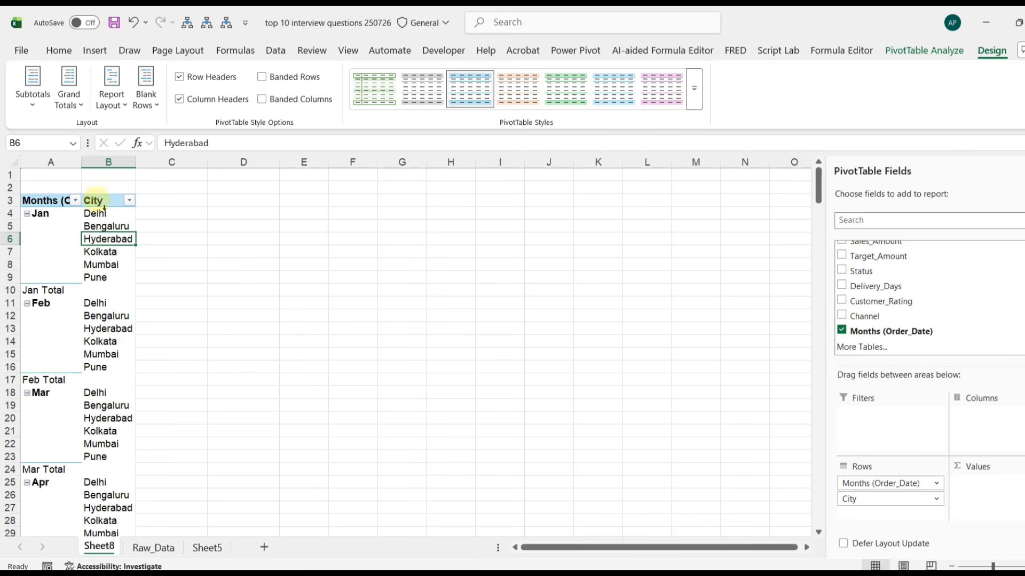
scroll(76, 300, "down", 9)
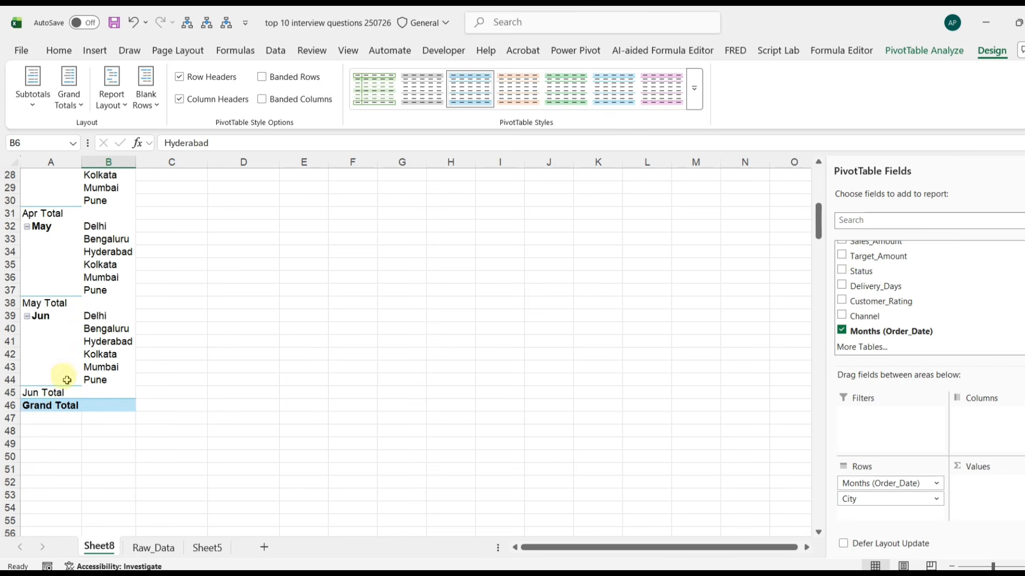
scroll(81, 327, "up", 8)
scroll(107, 192, "up", 1)
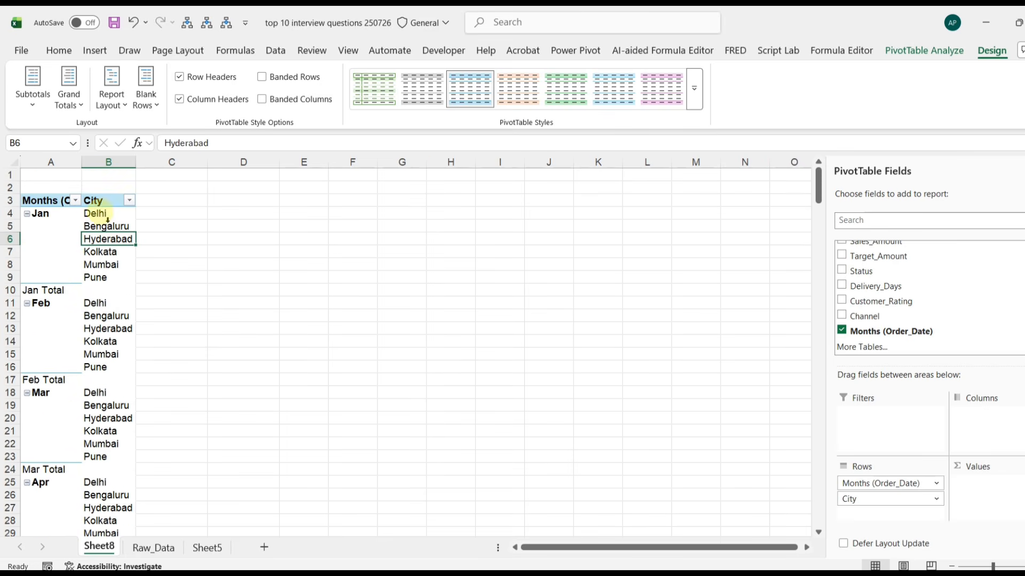
Add Sales_Amount and Target_Amount to the PivotTable values as sums, with Target_Amount placed first.
scroll(869, 299, "up", 5)
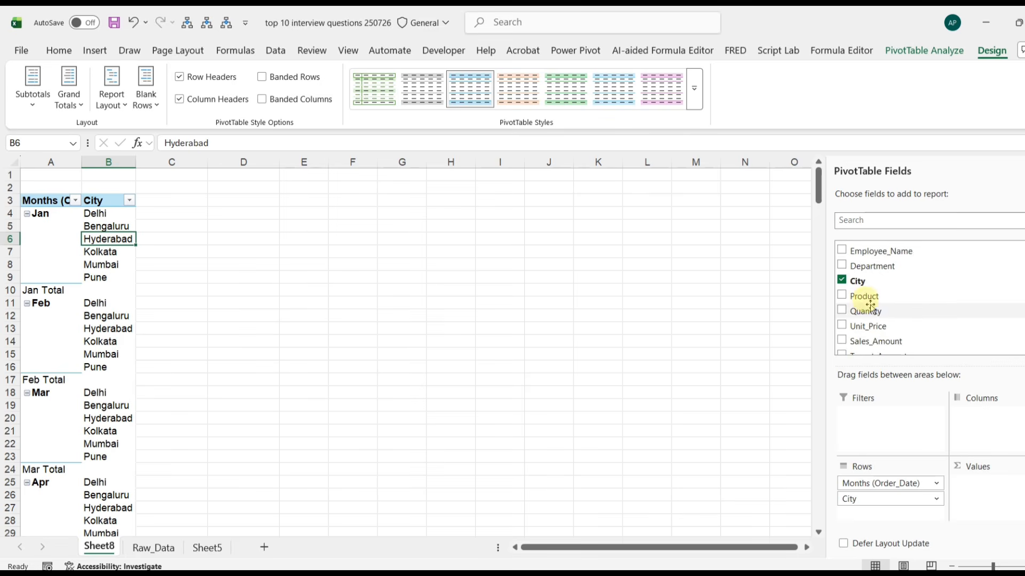
left_click_drag(886, 341, 958, 480)
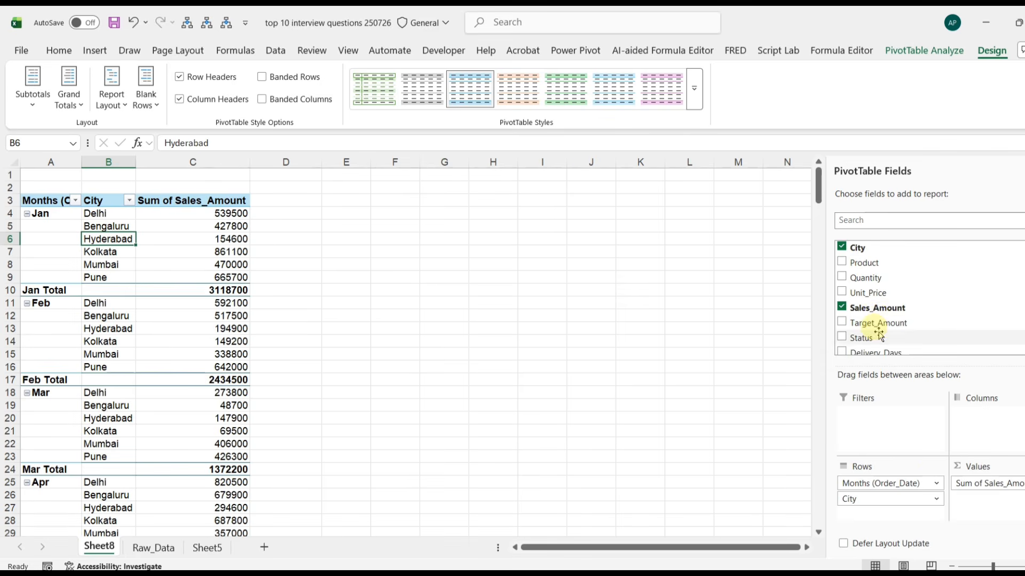
left_click_drag(874, 323, 990, 483)
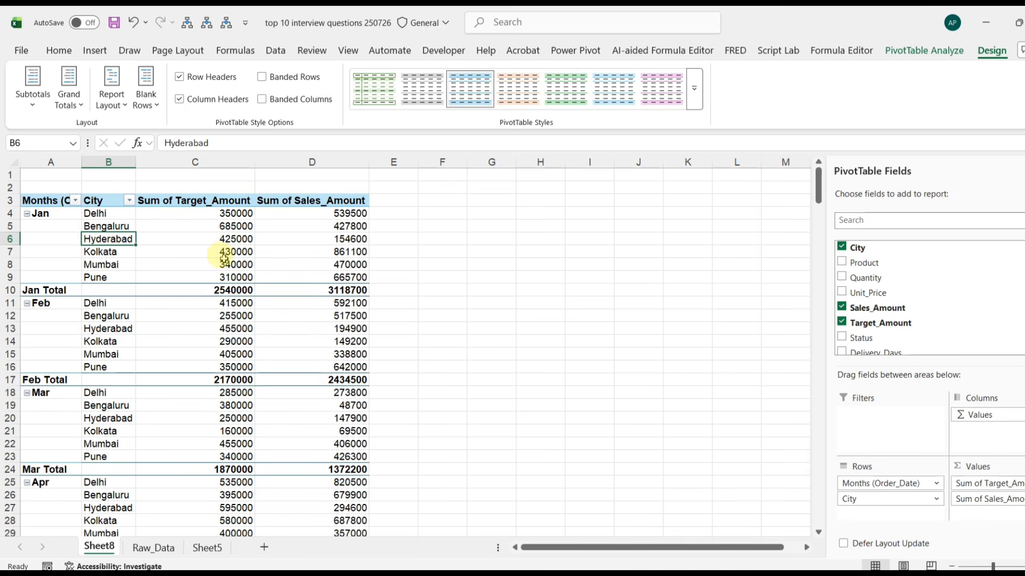
mouse_move(224, 259)
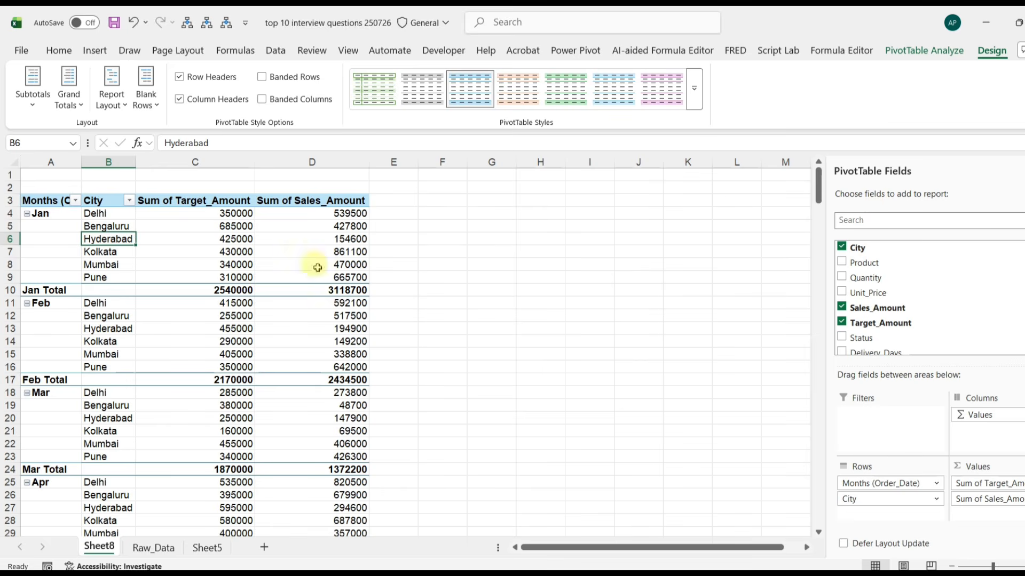
left_click(94, 214)
left_click(234, 214)
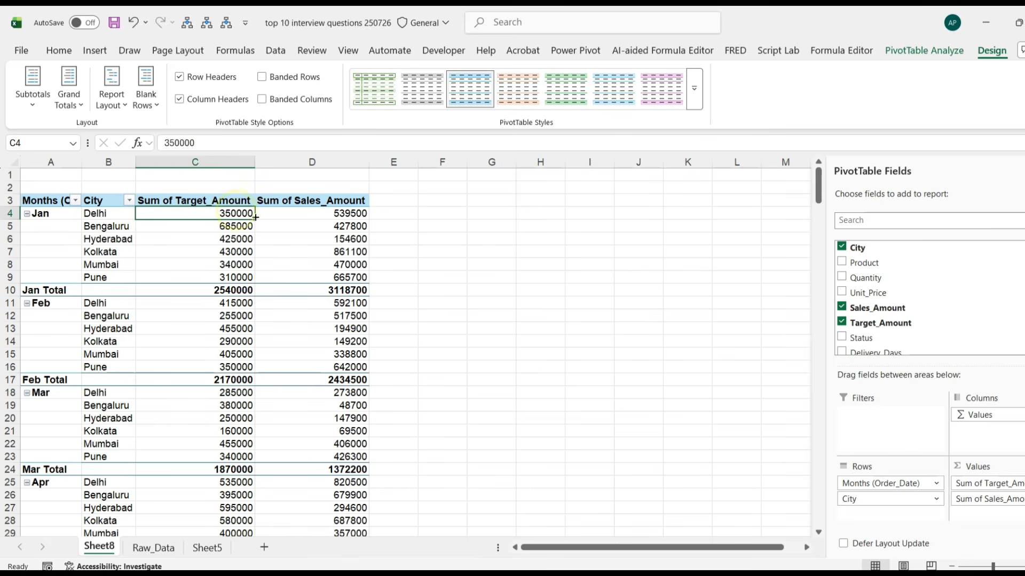
left_click(339, 214)
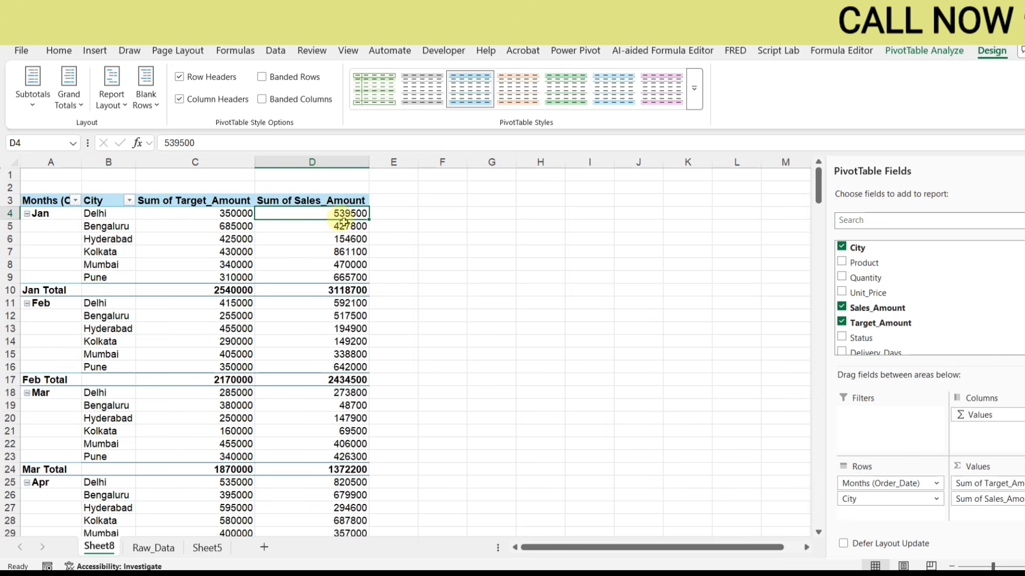
left_click(390, 220)
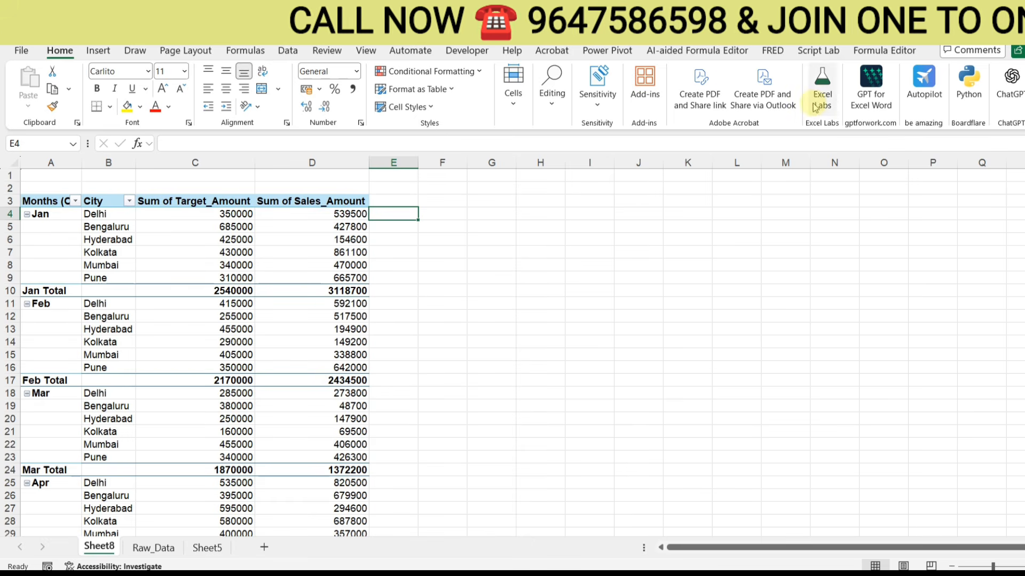
Start a calculated field for the PivotTable and name it Ach %.
left_click(229, 214)
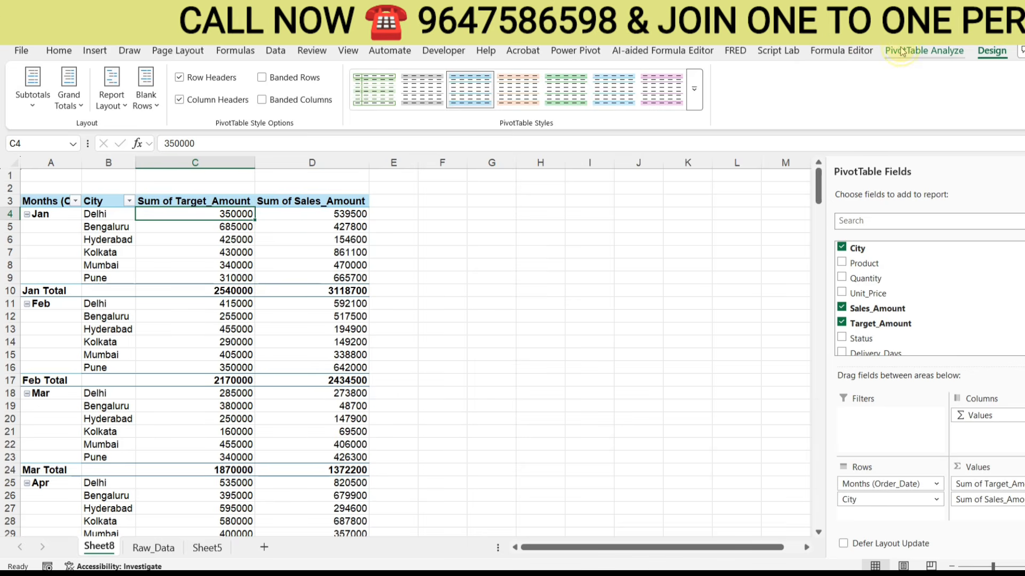
left_click(918, 51)
left_click(686, 104)
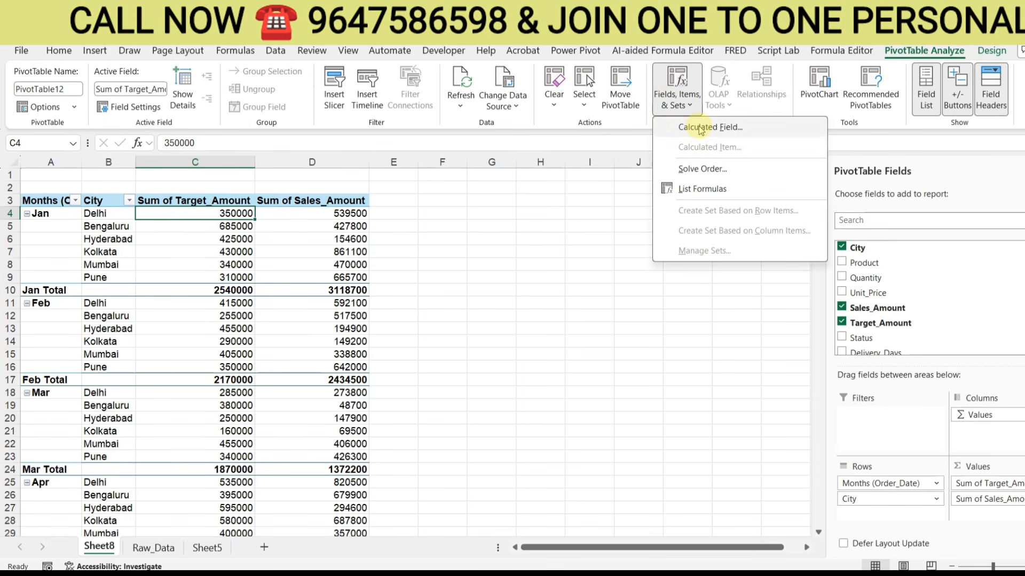
left_click(693, 127)
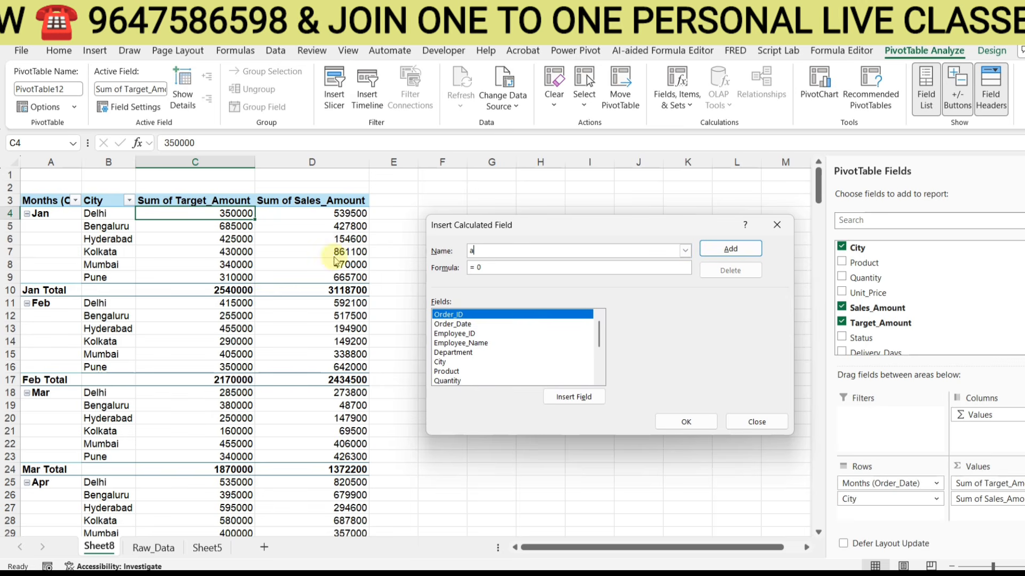
type("Ach")
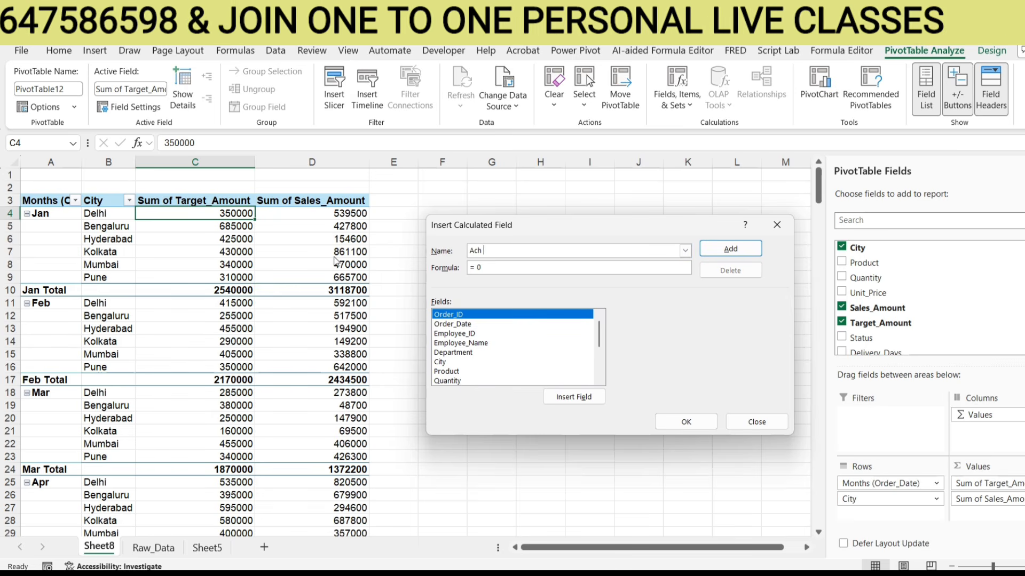
type(" %")
Define the Ach % formula as Sales_Amount/Target_Amount*100 and add the calculated field to the PivotTable.
left_click(487, 268)
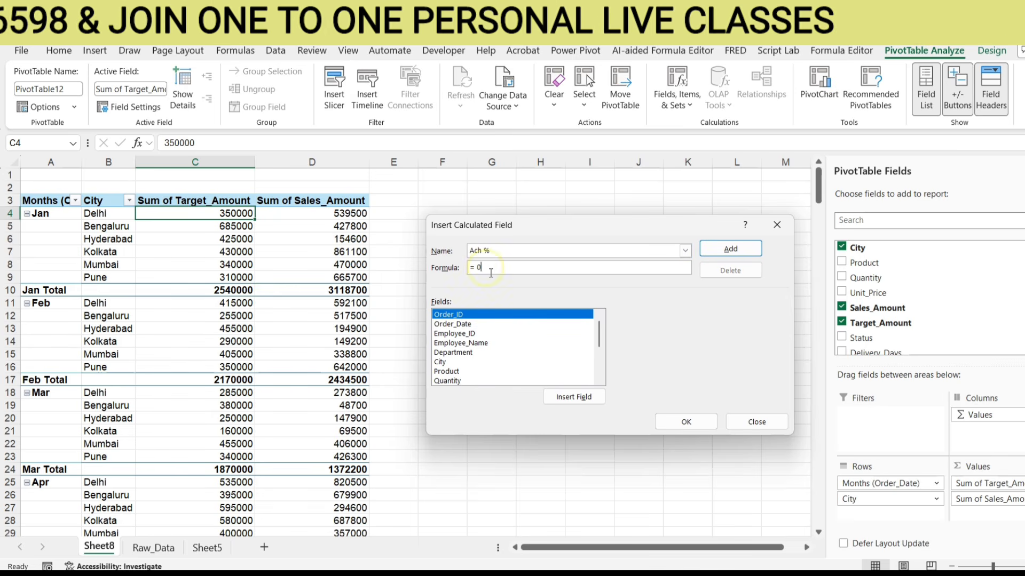
key("BackSpace")
key("BackSpace")
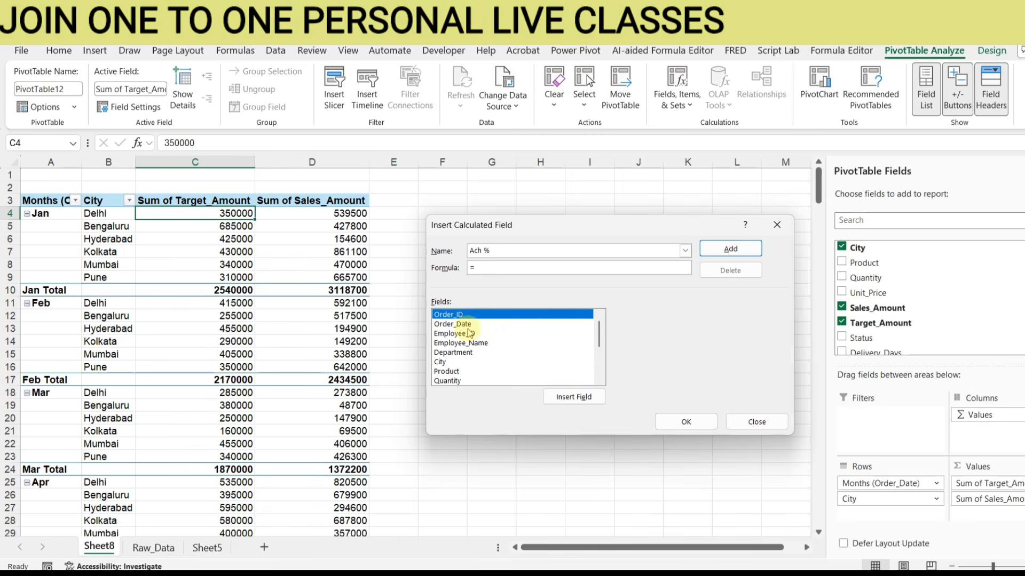
scroll(470, 347, "down", 3)
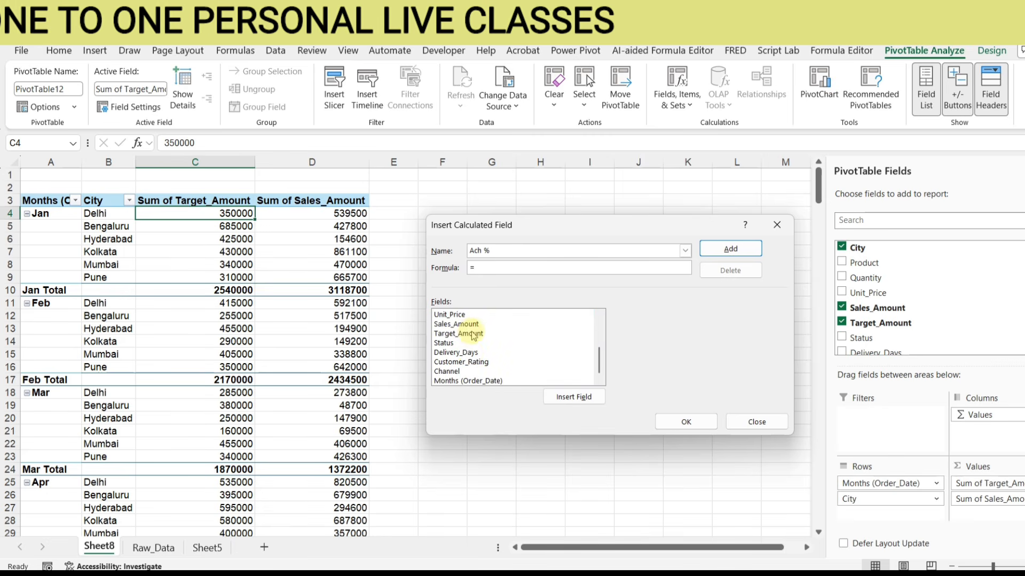
left_click(458, 324)
left_click(587, 403)
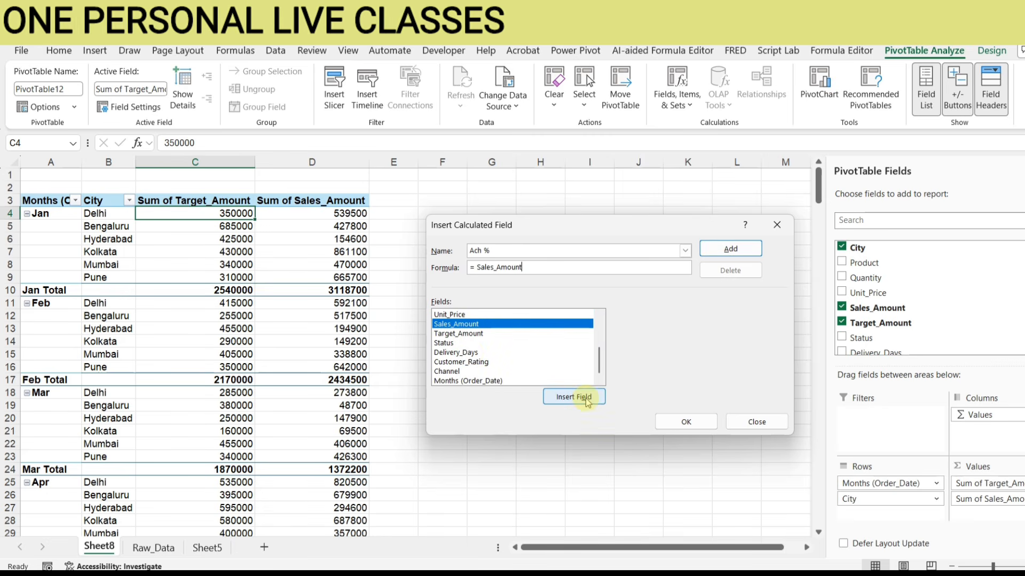
type("/")
left_click(467, 334)
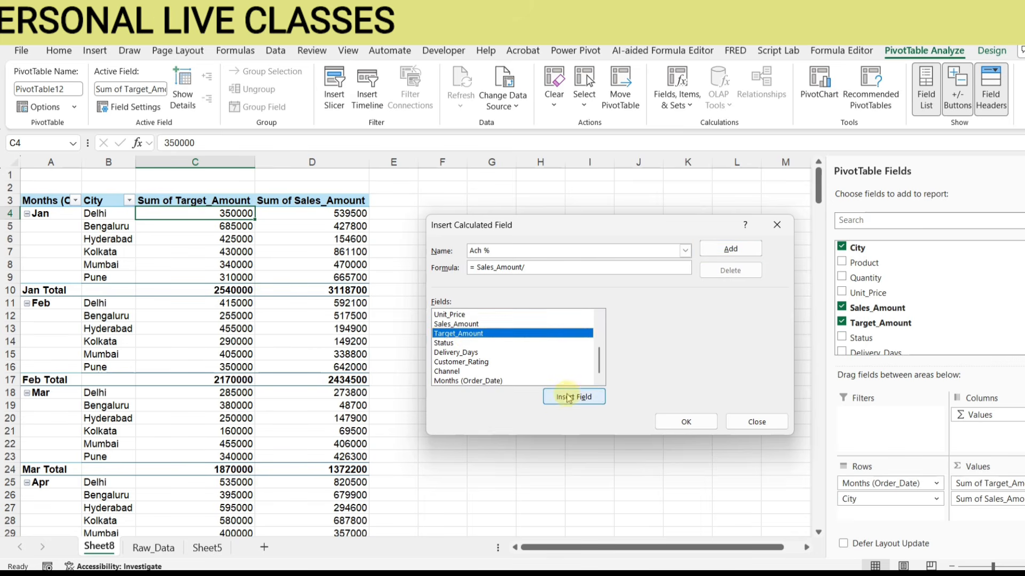
left_click(571, 398)
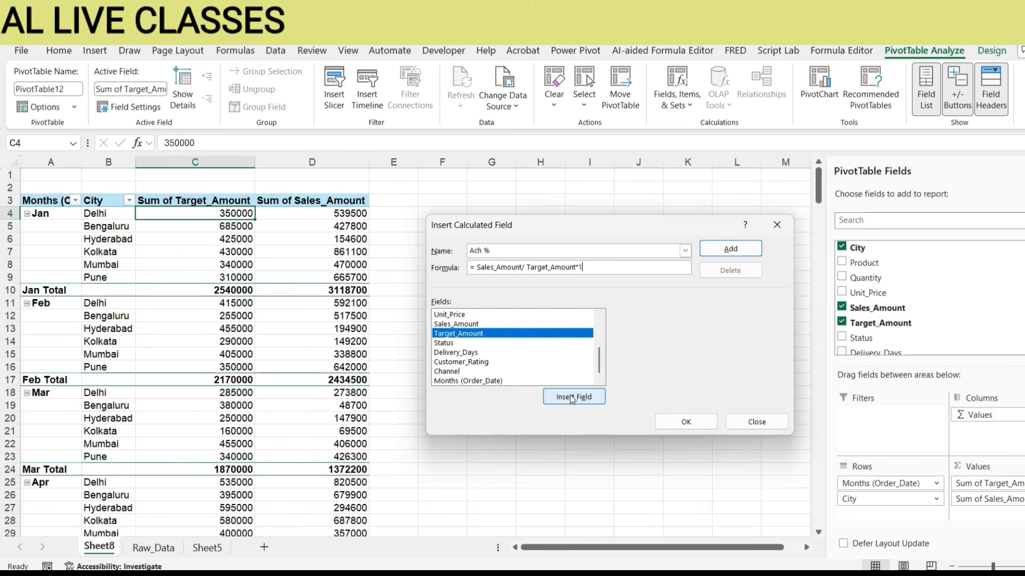
type("*100")
left_click(720, 249)
left_click(686, 421)
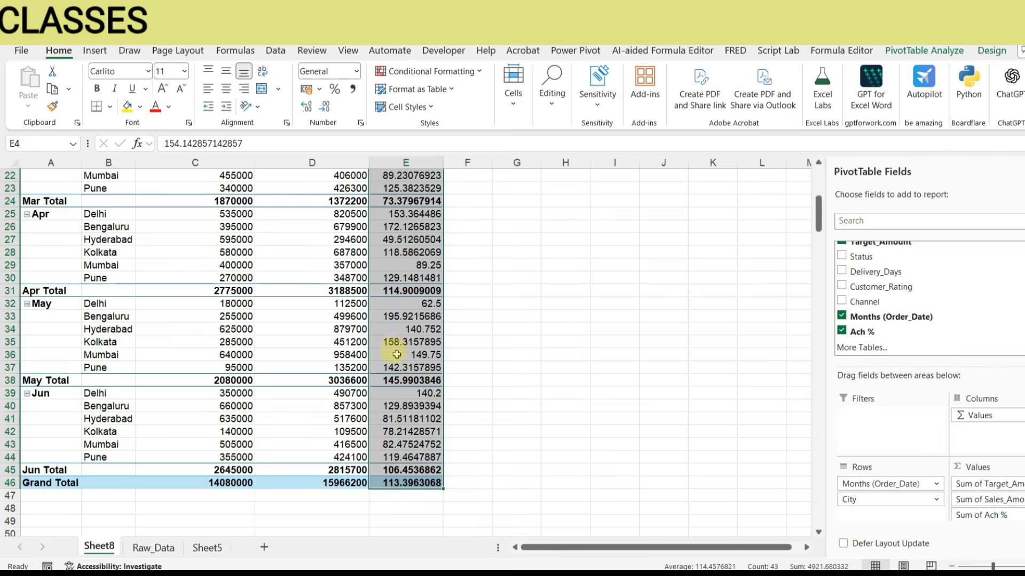
Reduce the Sum of Ach % values in the PivotTable to two decimal places.
scroll(396, 355, "down", 3)
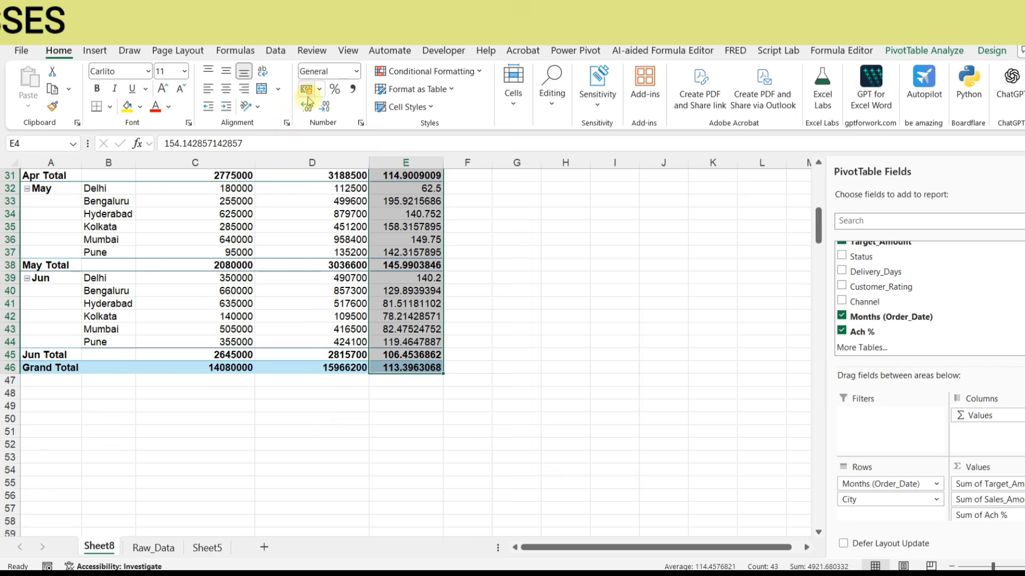
left_click(324, 106)
left_click(324, 106)
left_click(324, 106)
left_click(324, 106)
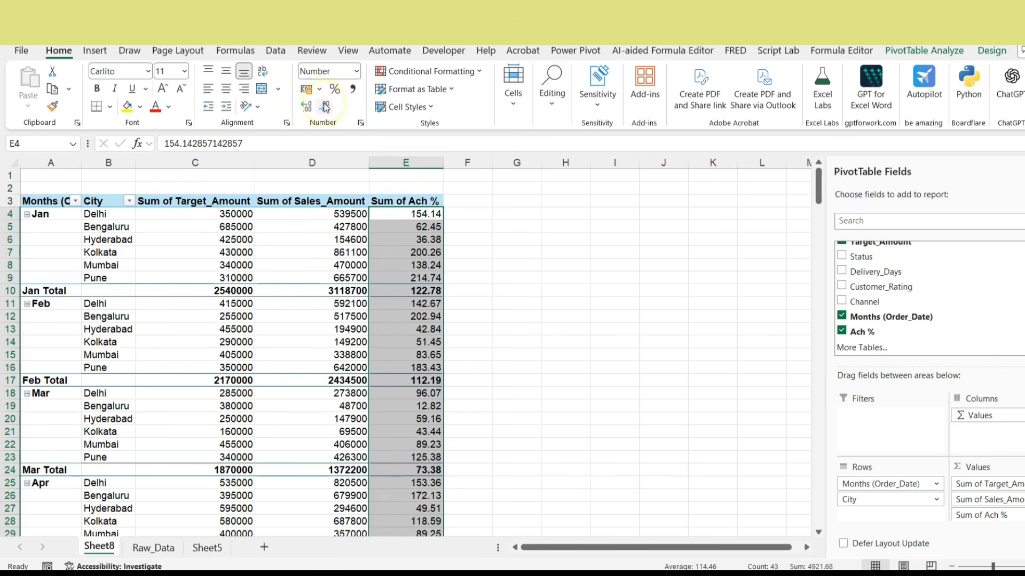
Review the Ach % values against the target and sales amounts for every month down to the grand total.
scroll(478, 421, "down", 10)
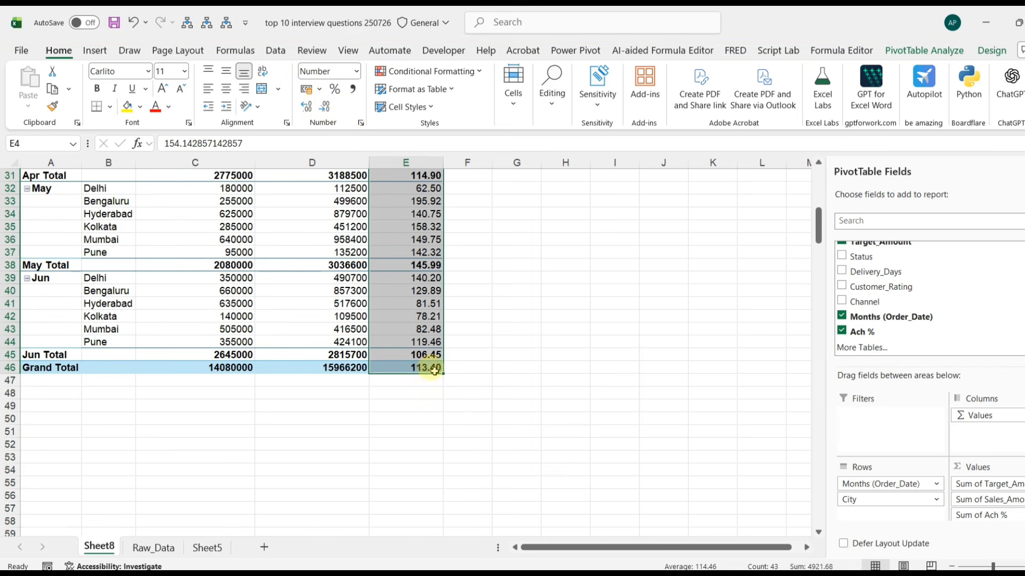
scroll(434, 371, "up", 10)
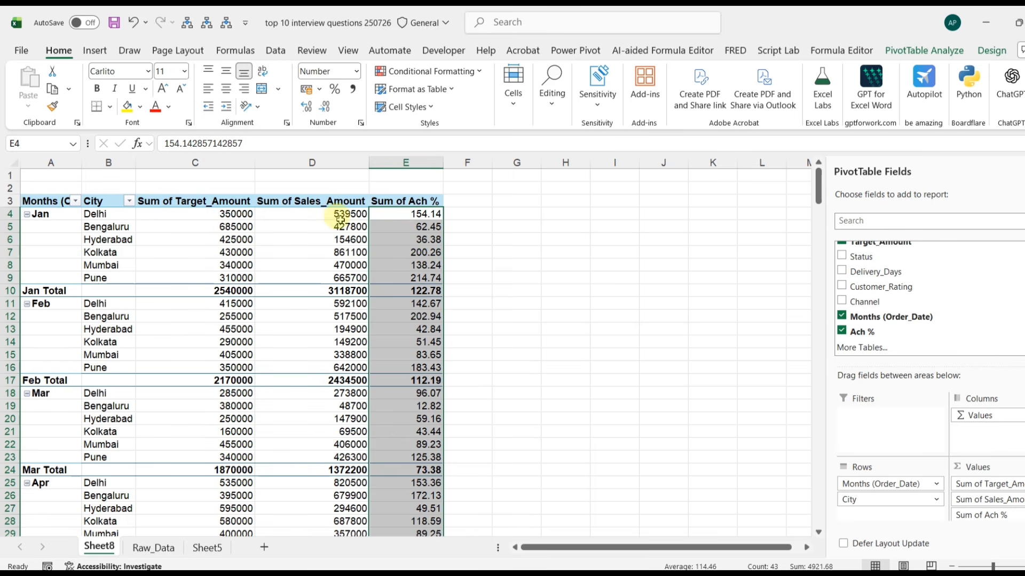
left_click(235, 215)
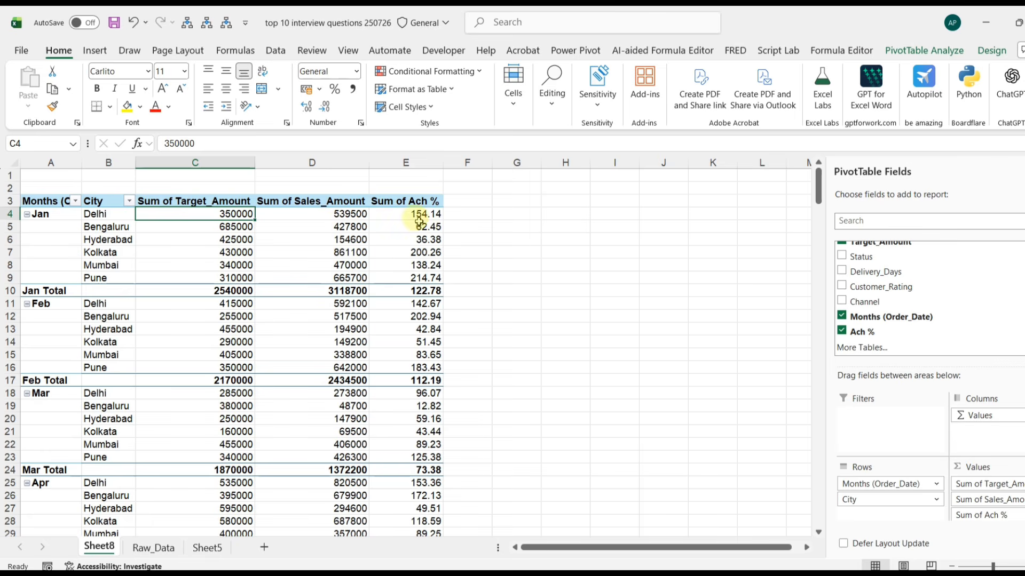
left_click(434, 215)
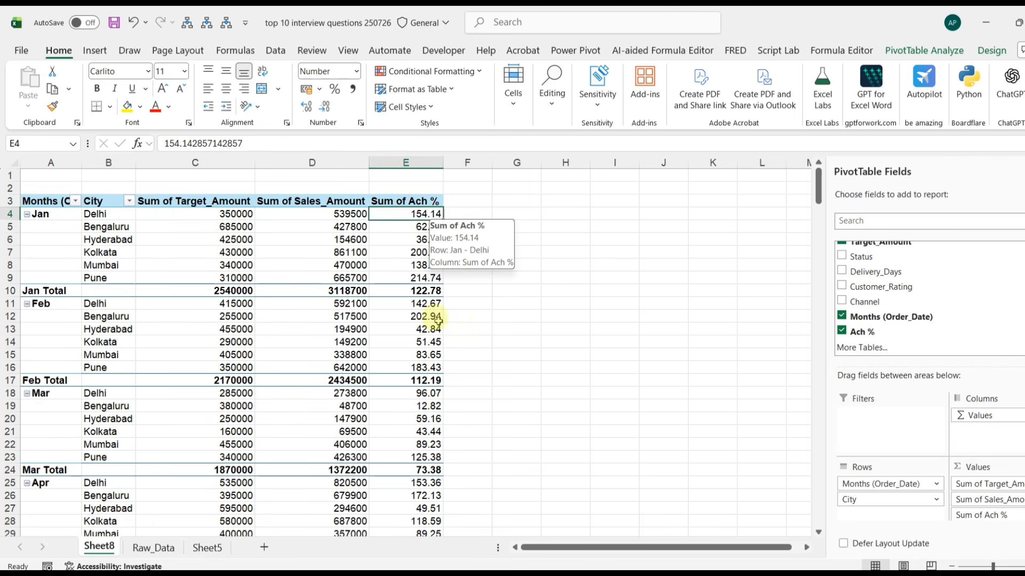
scroll(427, 393, "down", 10)
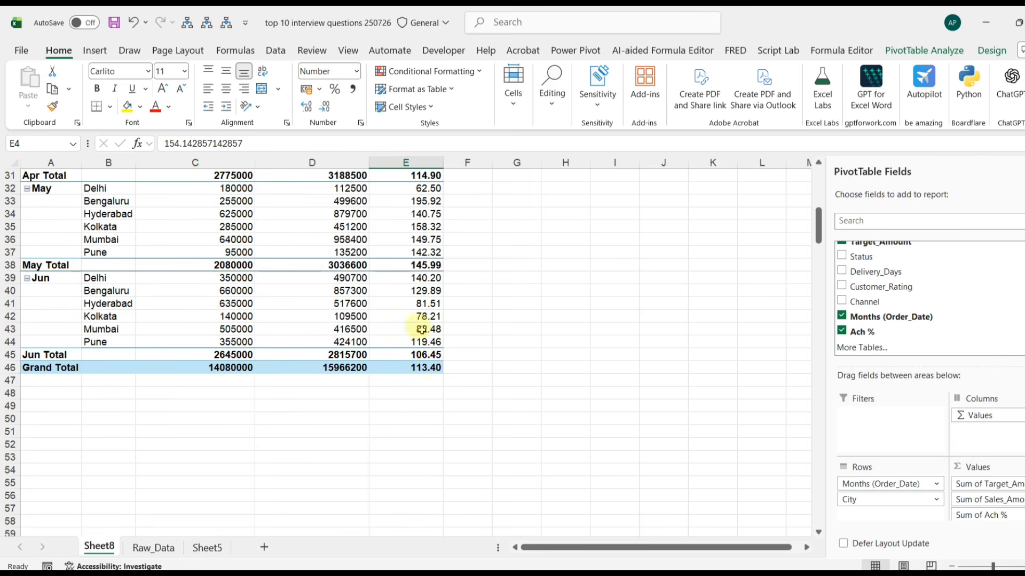
scroll(422, 330, "up", 10)
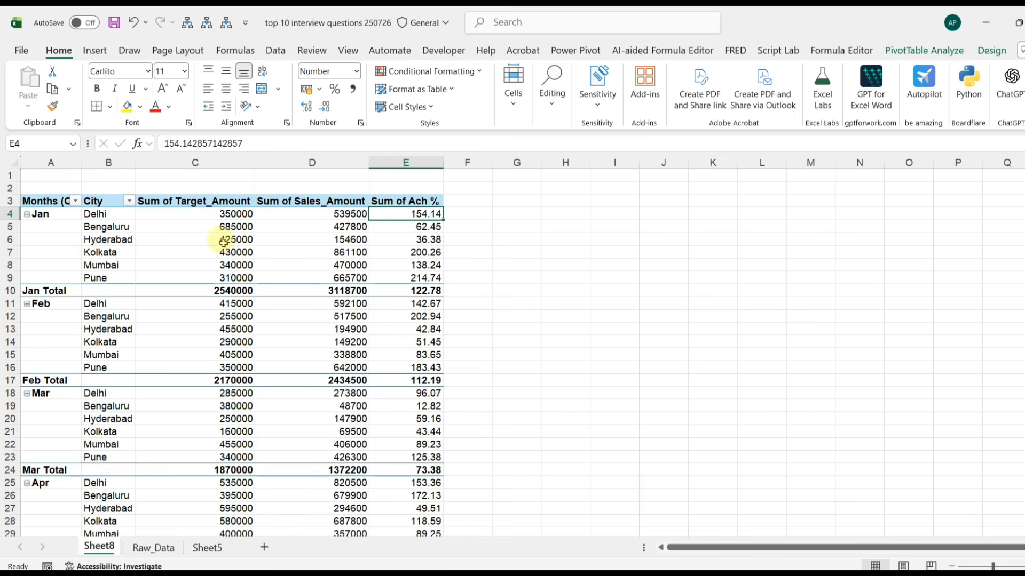
Insert a Months (Order_Date) slicer for the month-by-city PivotTable and move it to the top rows around column K.
left_click(57, 223)
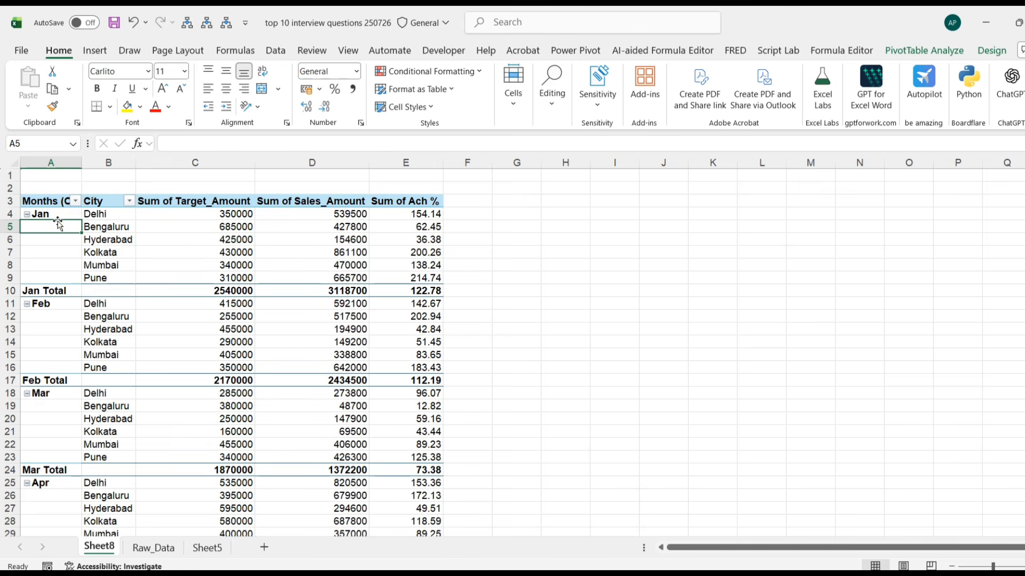
scroll(111, 271, "down", 3)
scroll(101, 296, "up", 3)
left_click(924, 50)
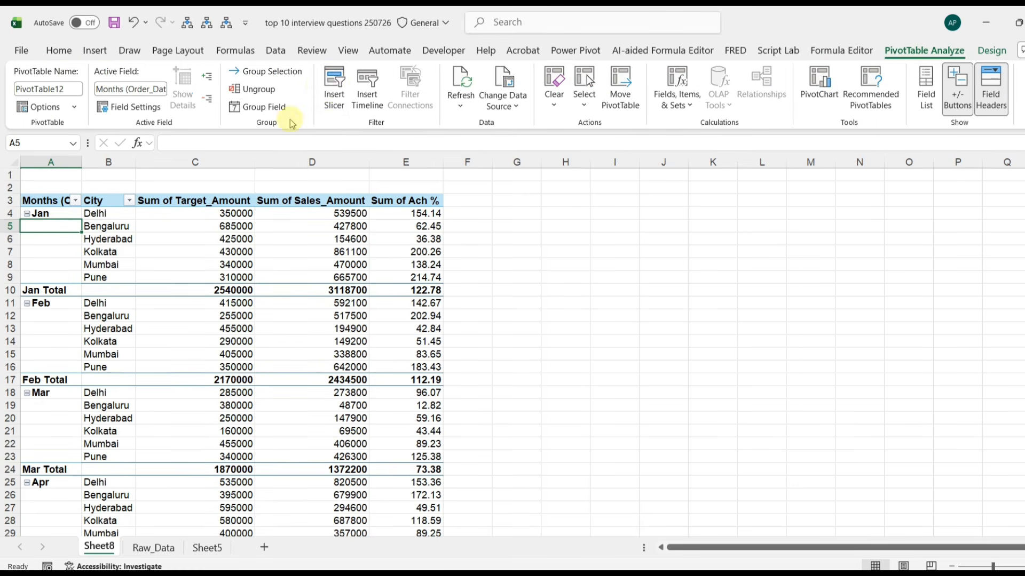
left_click(333, 89)
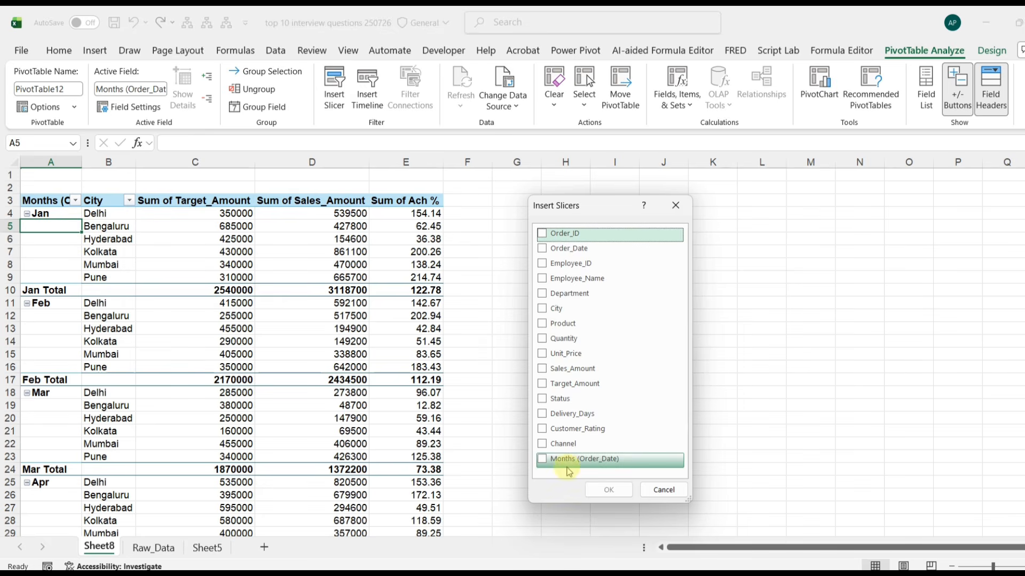
left_click(567, 464)
left_click(611, 490)
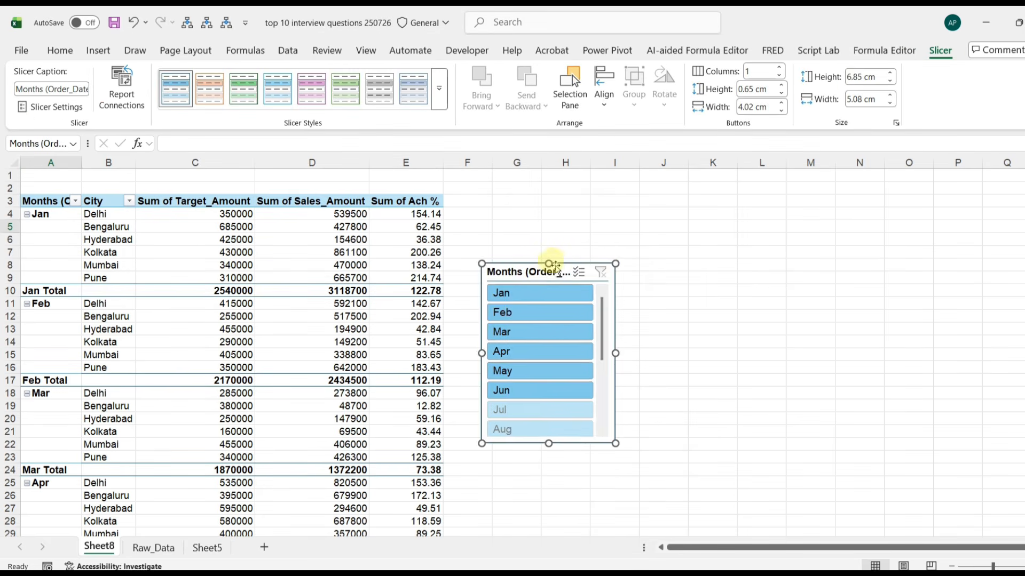
left_click_drag(555, 265, 731, 182)
Set the Months (Order_Date) slicer to hide items with no data.
right_click(760, 189)
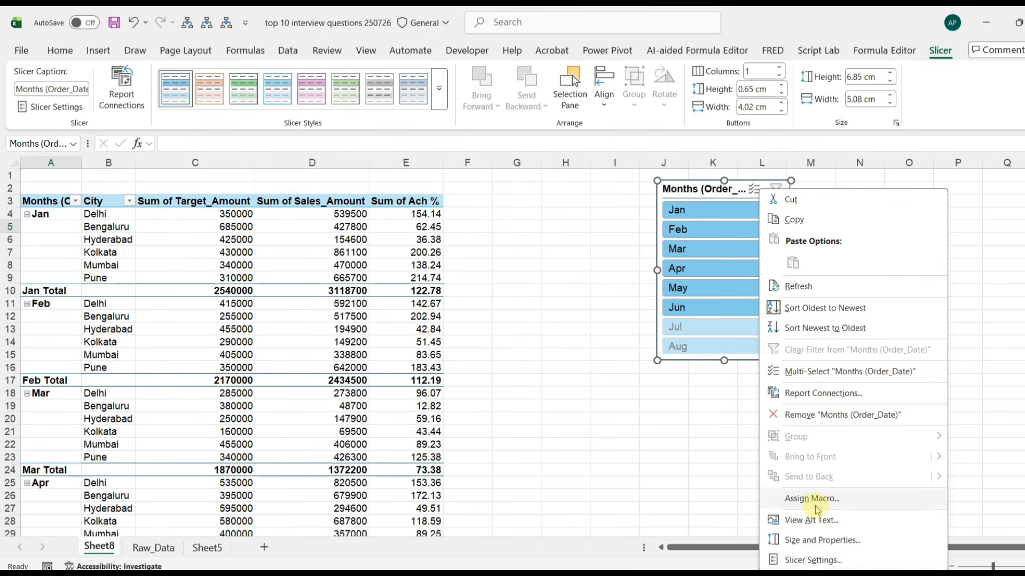
left_click(813, 560)
left_click(822, 493)
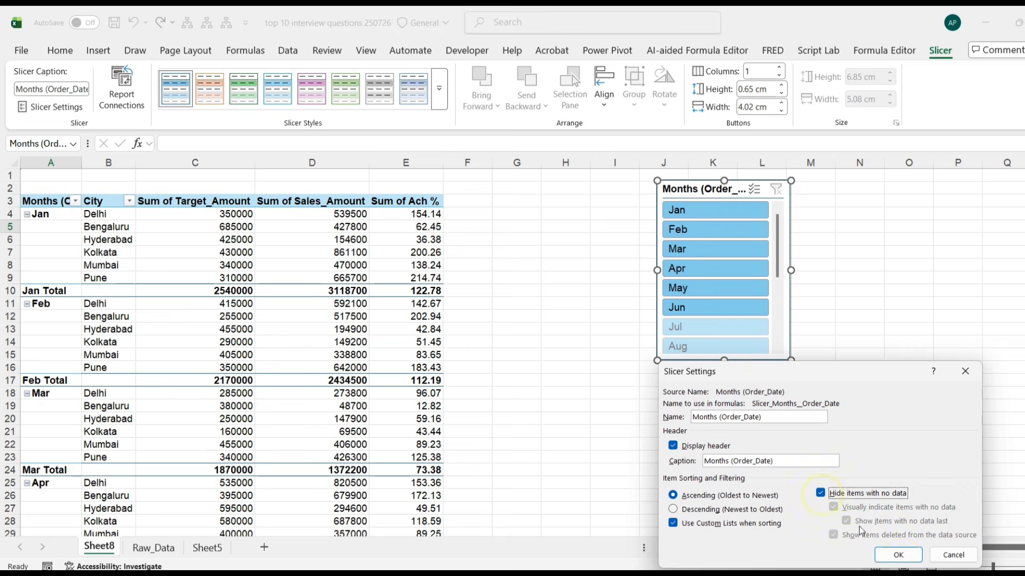
left_click(899, 555)
left_click(546, 246)
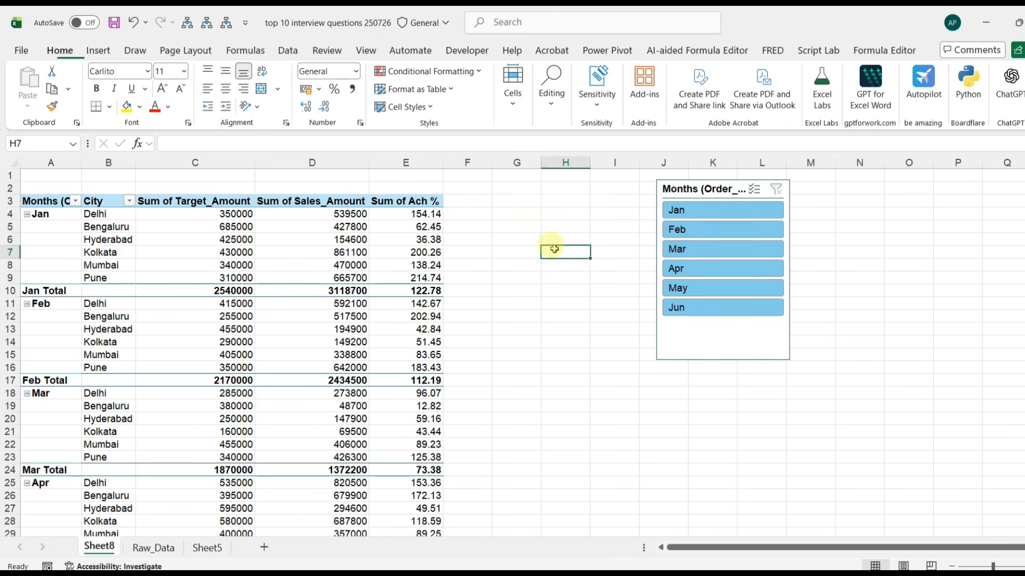
scroll(235, 329, "down", 5)
scroll(233, 329, "up", 5)
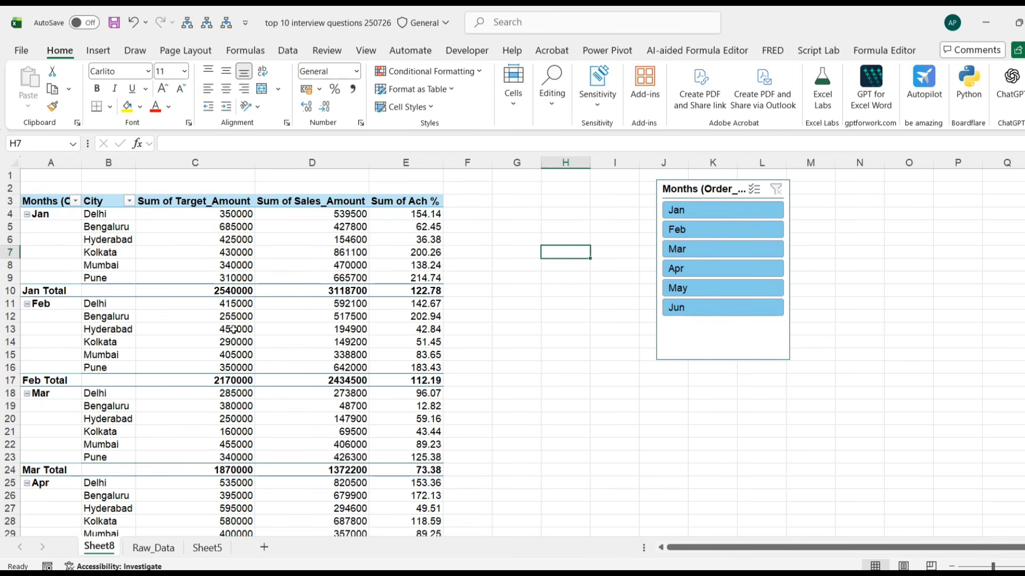
Create a second PivotTable from MISDataTable on the existing worksheet Sheet8 at cell G8.
left_click(153, 548)
left_click(98, 50)
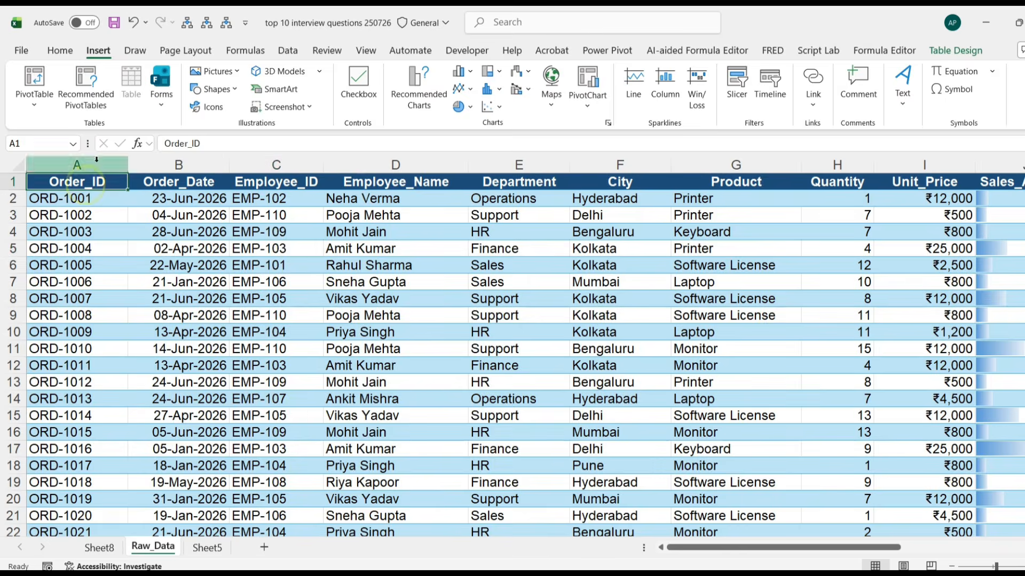
left_click(34, 86)
left_click(672, 309)
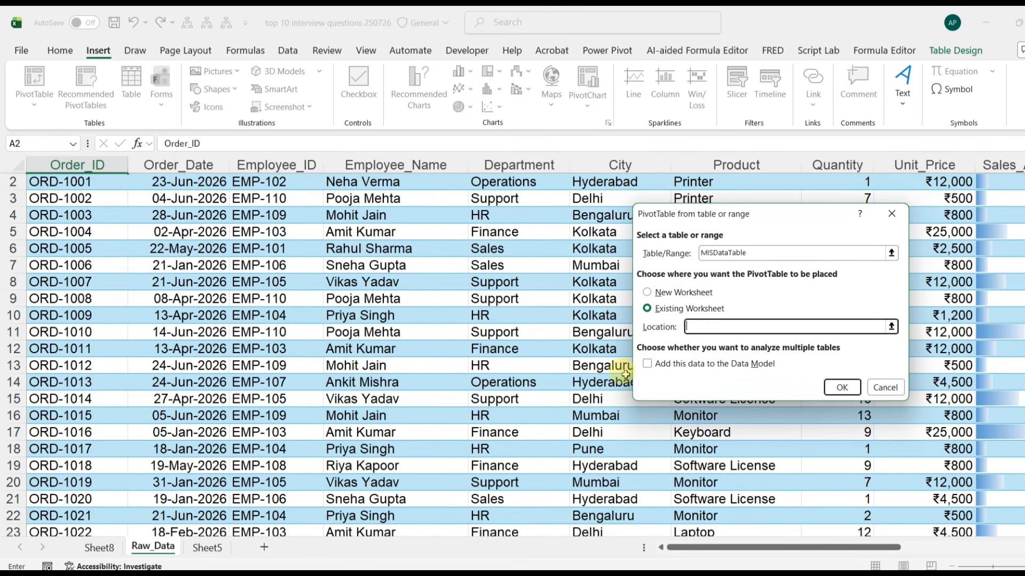
left_click(98, 548)
left_click(516, 271)
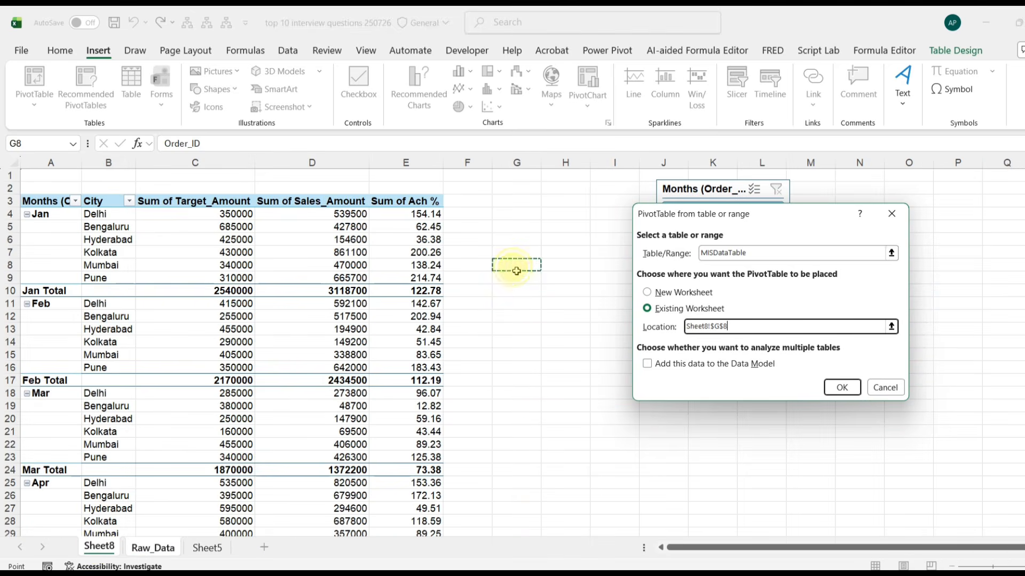
left_click(825, 389)
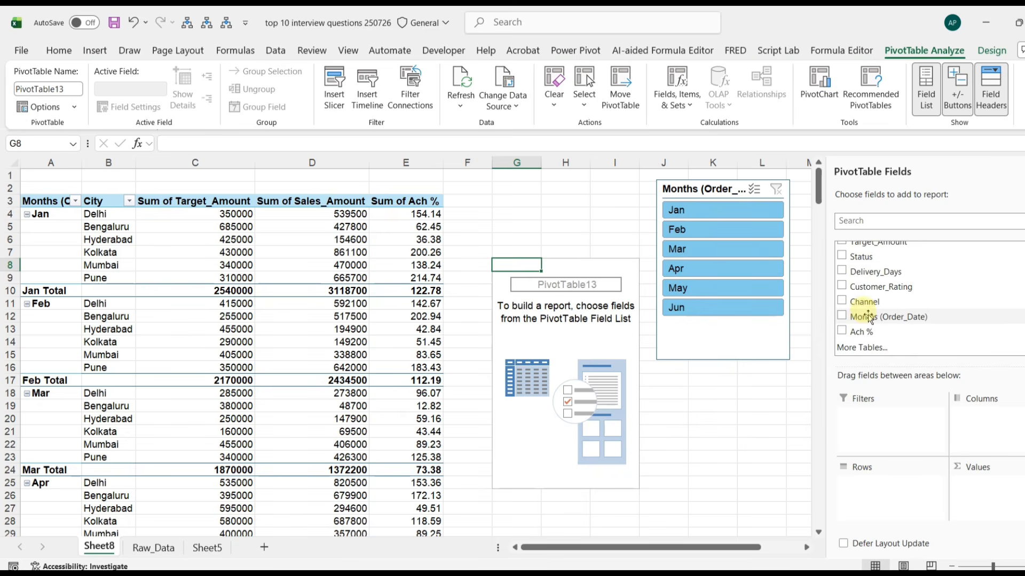
Add Product as rows and Target_Amount, Sales_Amount and Ach % as values, and move the Months slicer below the product PivotTable.
scroll(868, 317, "up", 3)
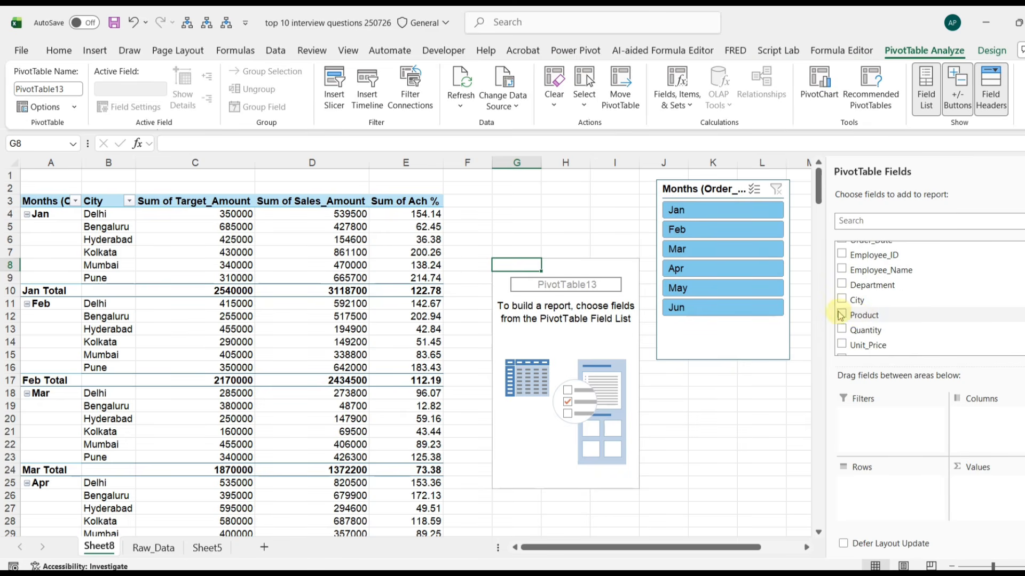
left_click(842, 315)
scroll(848, 309, "down", 3)
scroll(846, 307, "up", 2)
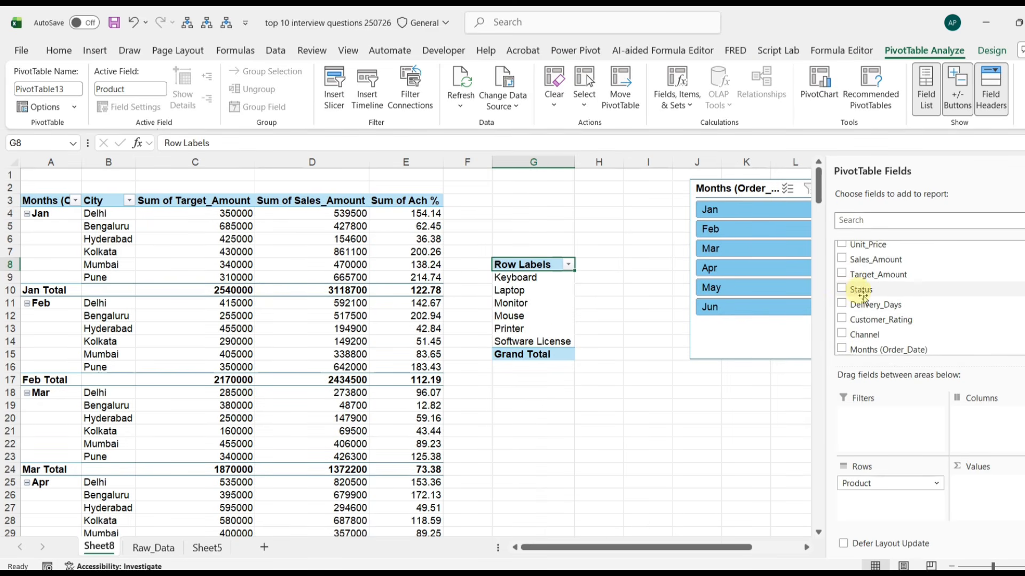
left_click(842, 275)
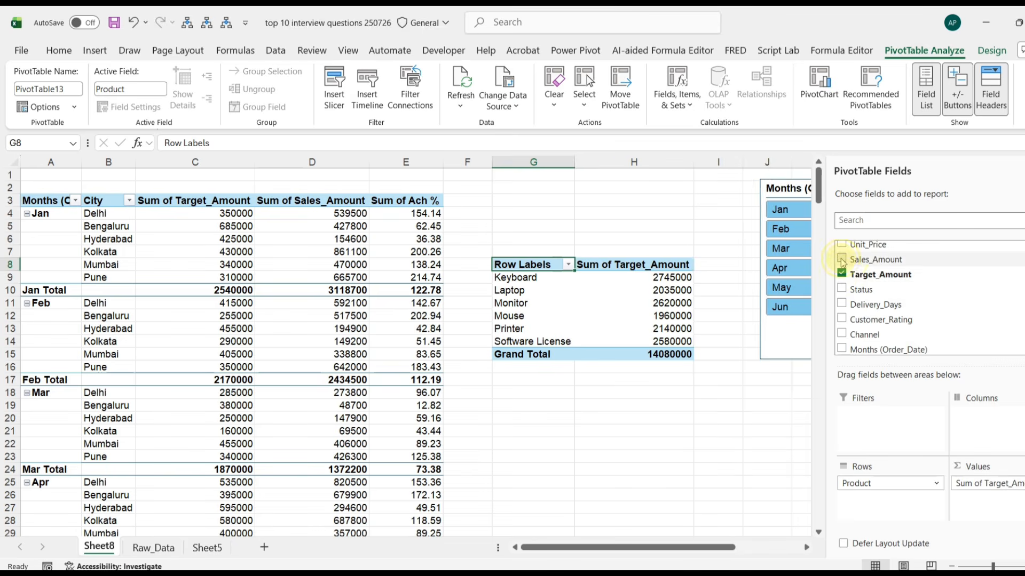
left_click(842, 259)
scroll(841, 331, "down", 2)
left_click(843, 331)
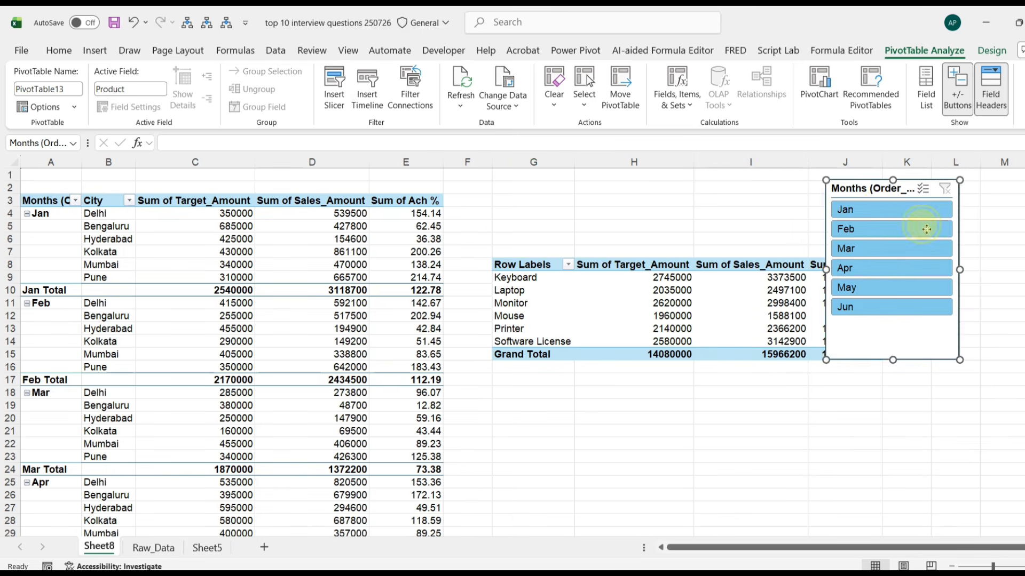
left_click_drag(869, 186, 799, 380)
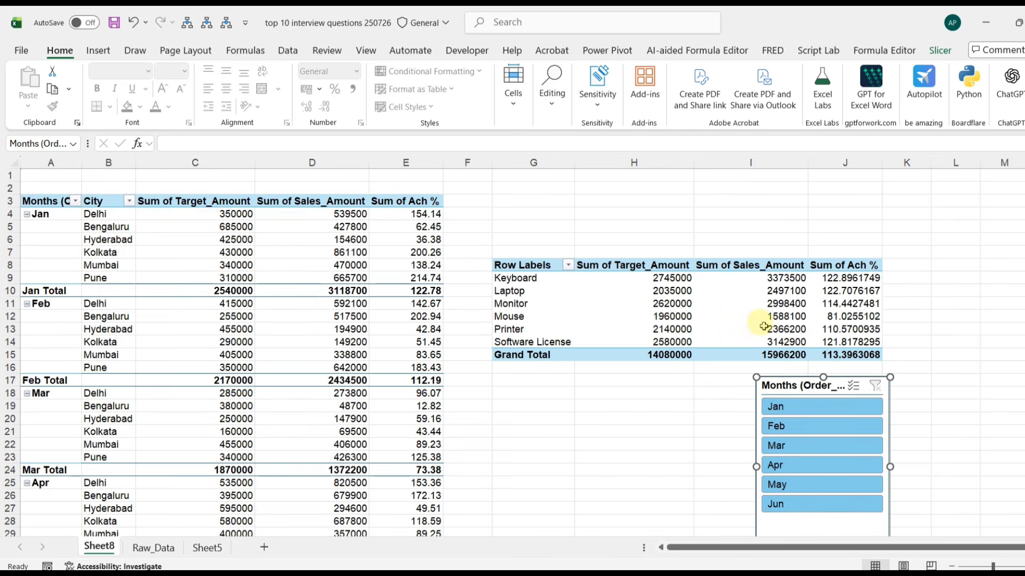
left_click(618, 224)
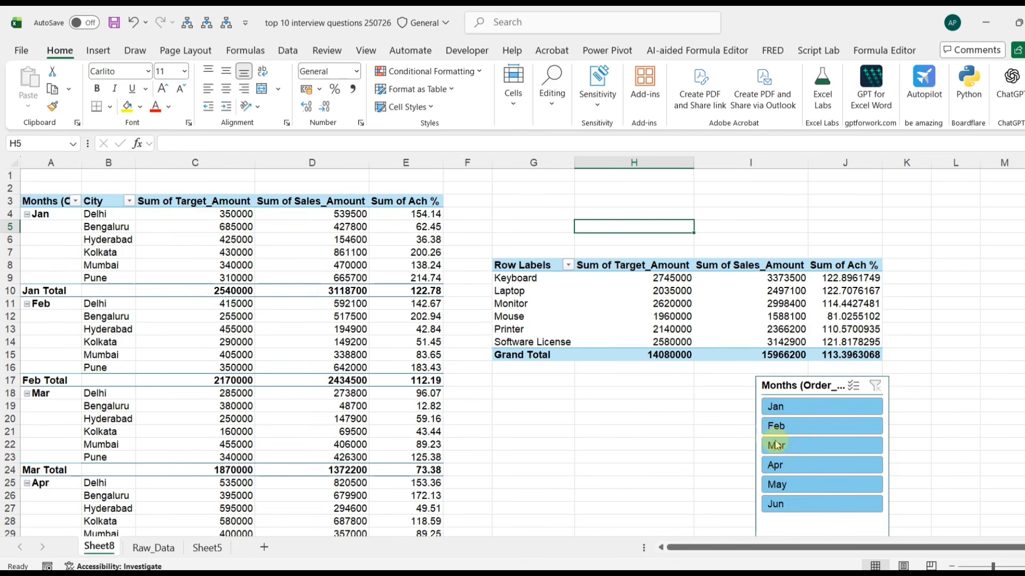
Test the Months slicer by filtering to Feb and Jan, and clear its filter.
left_click(799, 425)
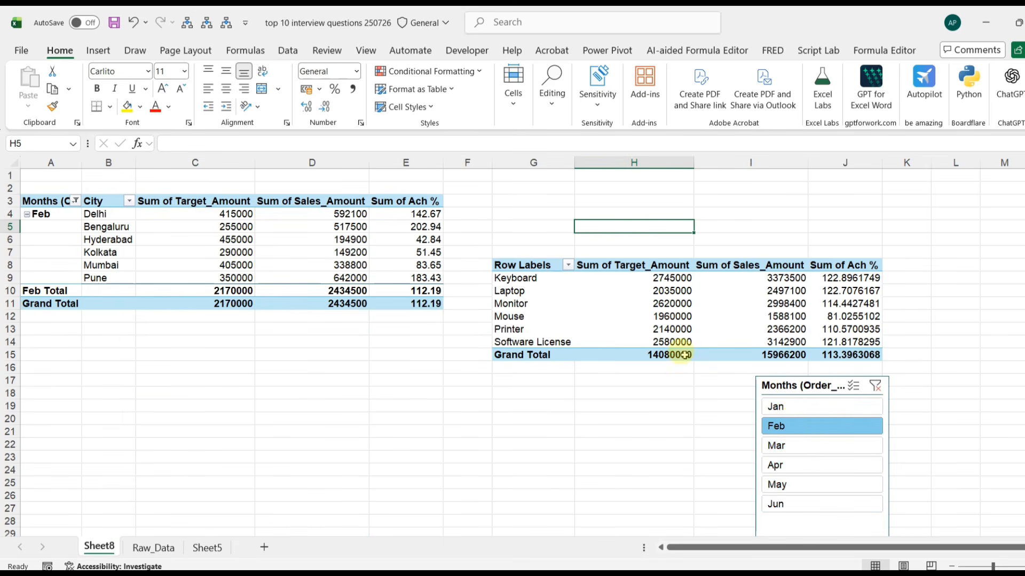
left_click(774, 407)
left_click(778, 426)
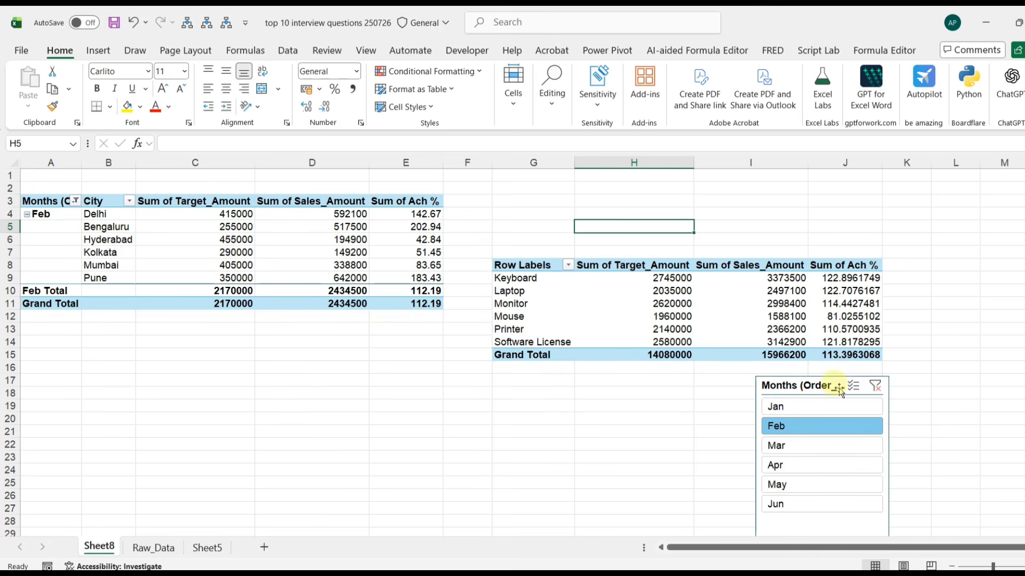
left_click(876, 388)
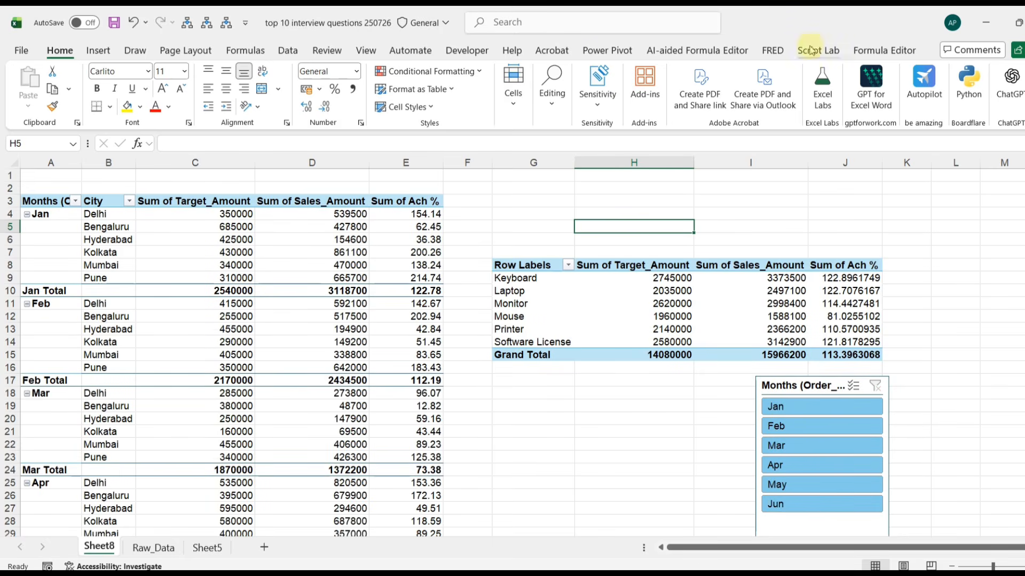
Insert a City slicer for the month-by-city PivotTable.
left_click(860, 51)
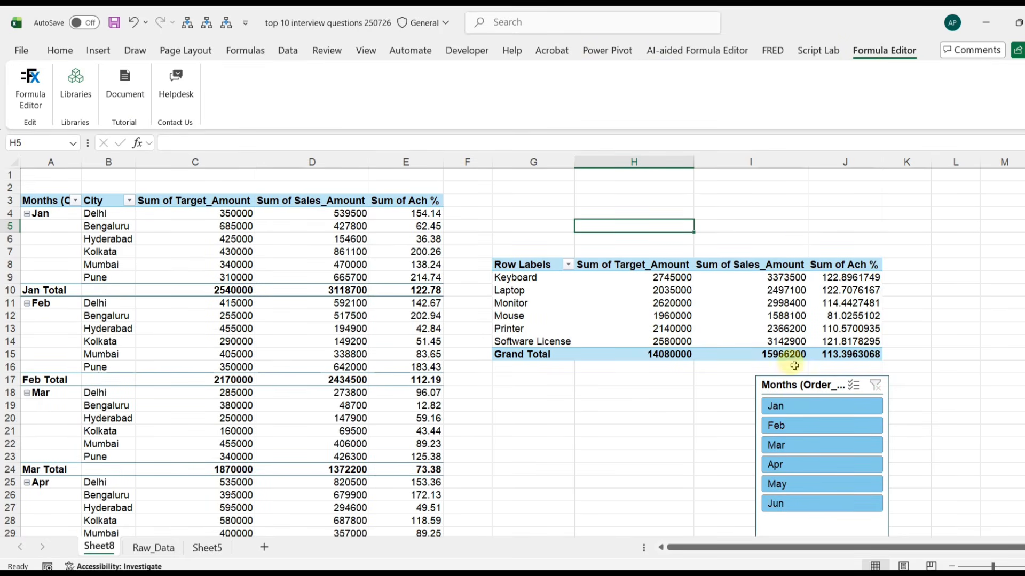
left_click(525, 267)
left_click(923, 50)
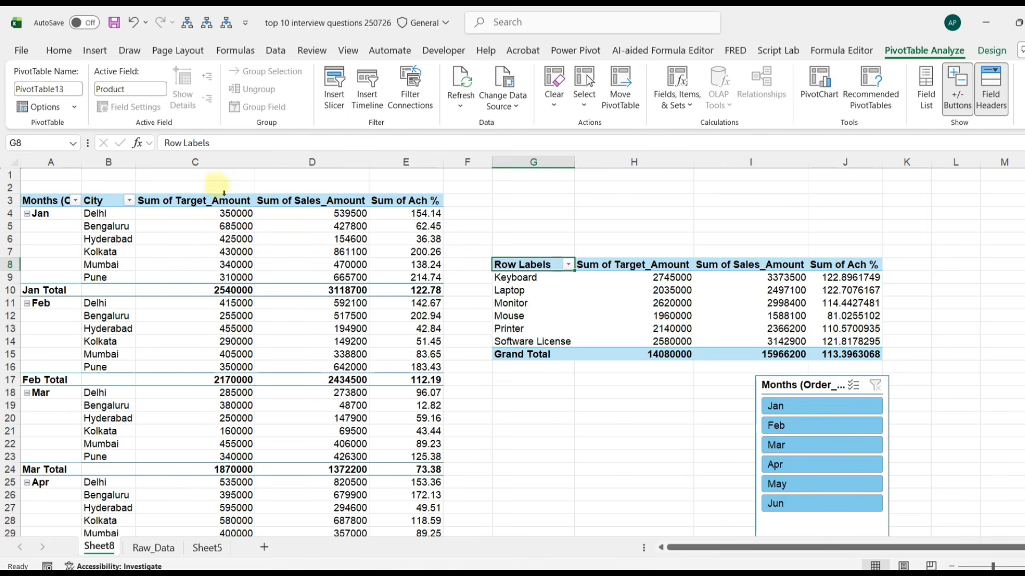
left_click(224, 194)
left_click(334, 85)
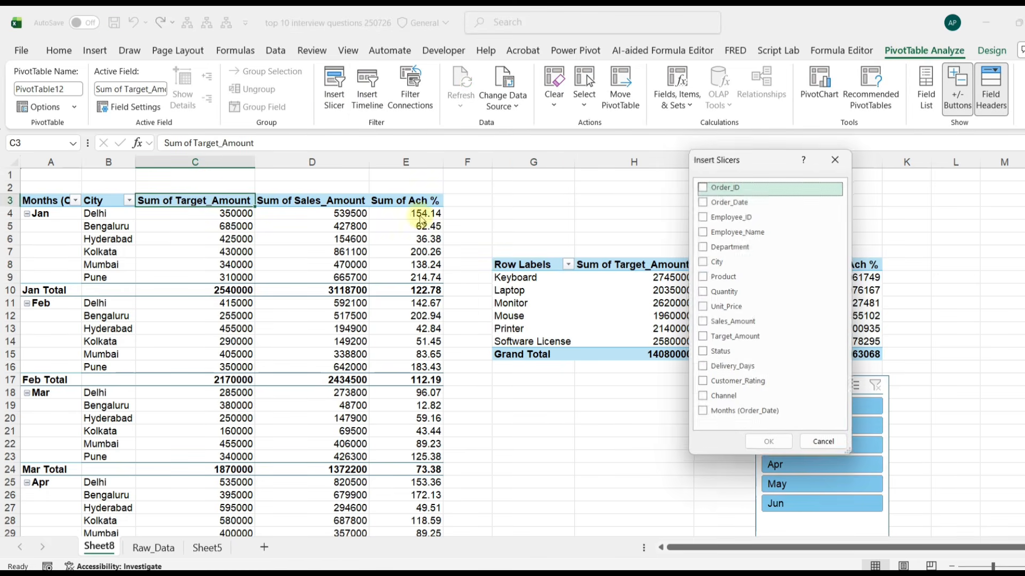
left_click(725, 262)
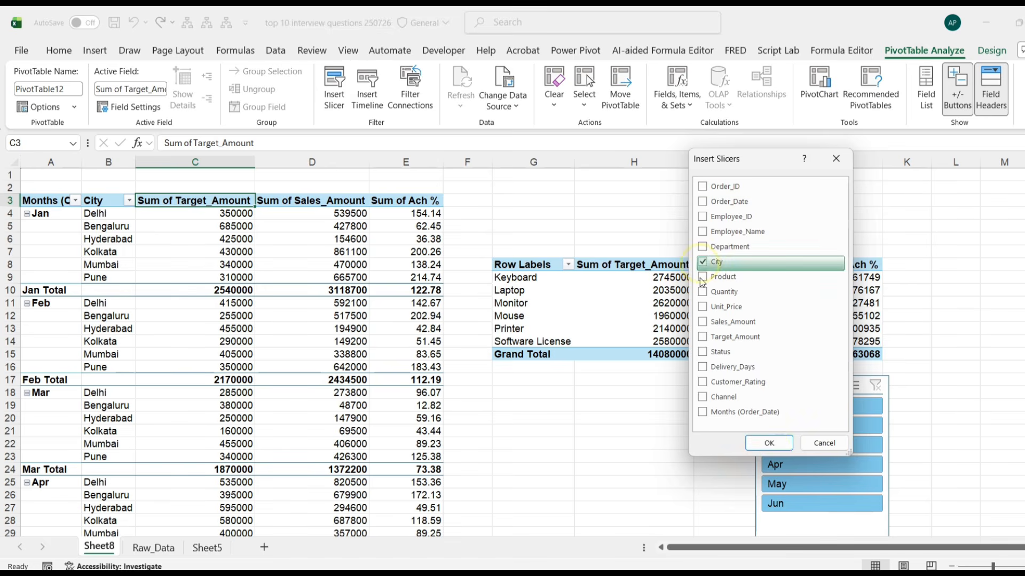
left_click(770, 442)
Test the City slicer with Bengaluru, clear its filter, and place it beside the Months slicer below the product PivotTable.
left_click(528, 312)
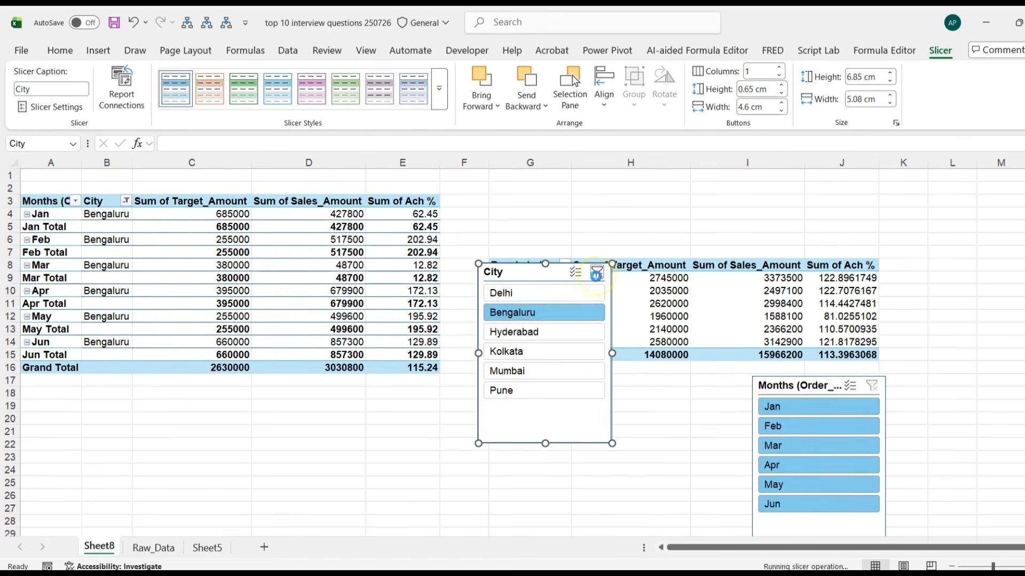
left_click(596, 273)
left_click_drag(526, 272, 574, 385)
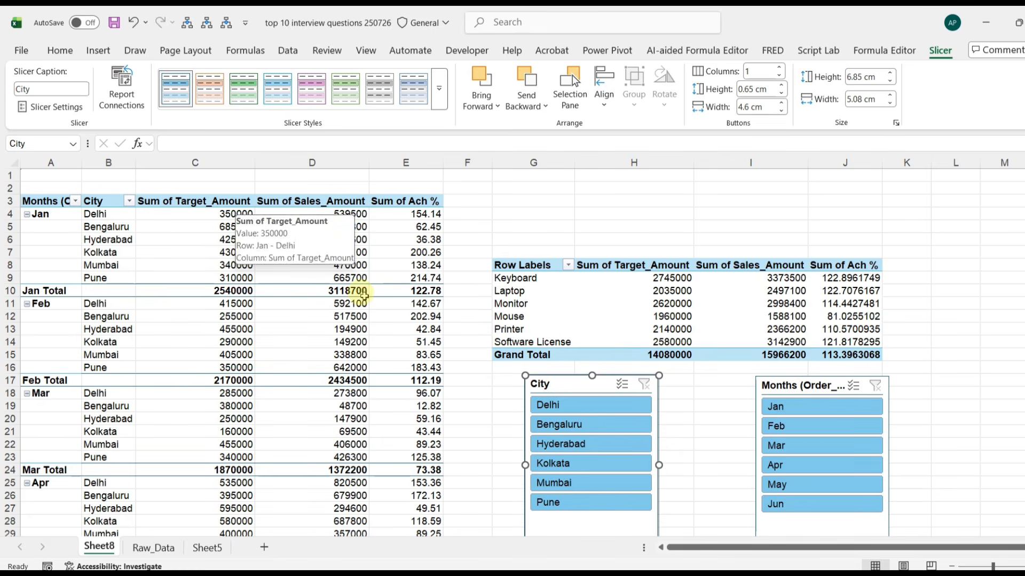
Check the PivotTable names of the product PivotTable and the month-by-city PivotTable.
left_click(509, 260)
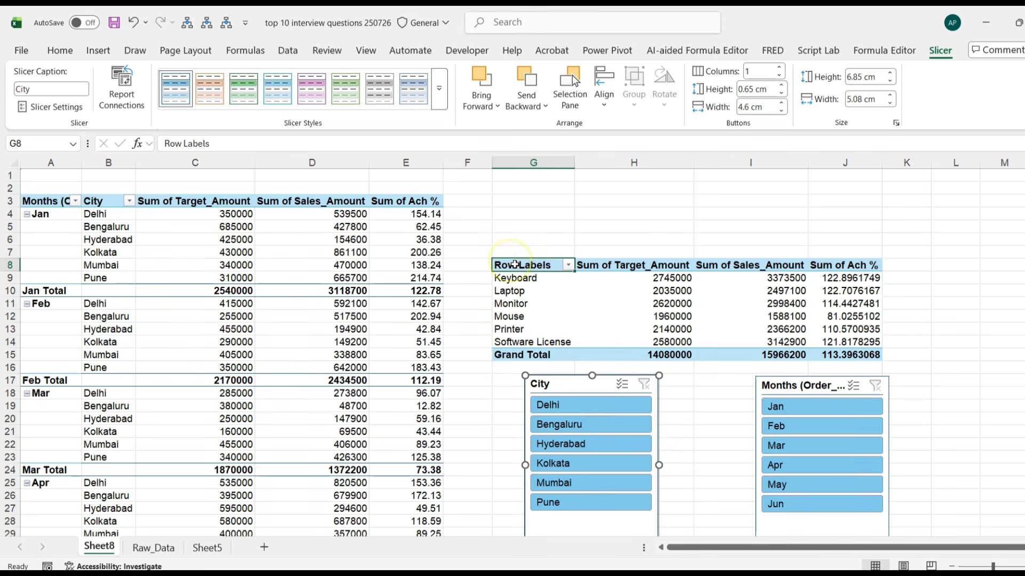
left_click(991, 51)
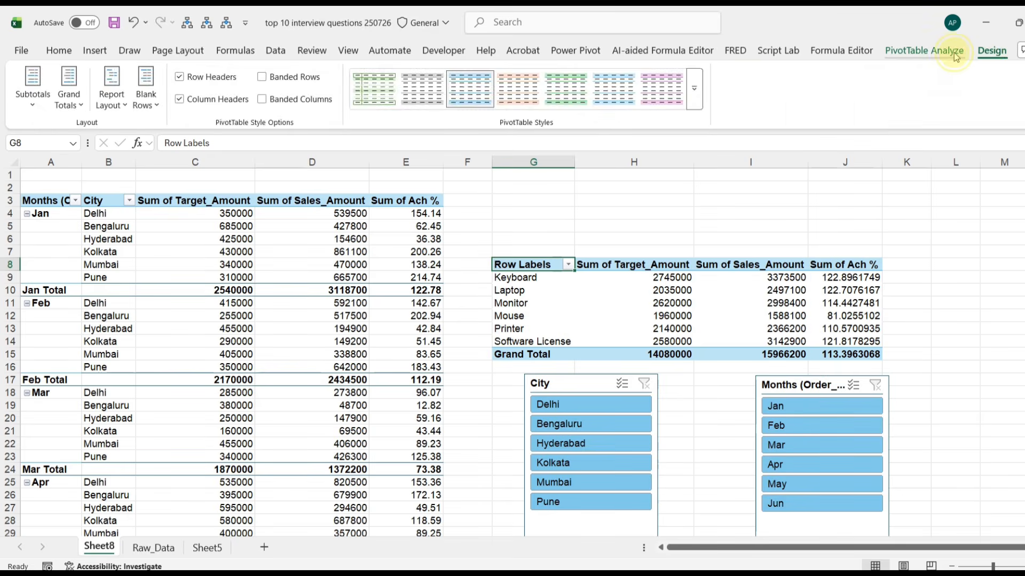
left_click(924, 50)
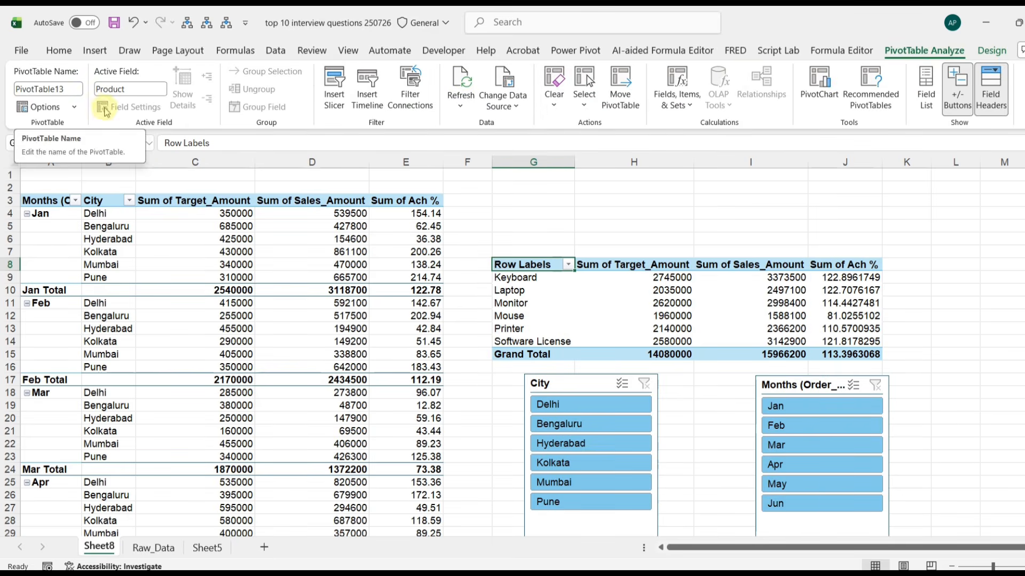
left_click(332, 203)
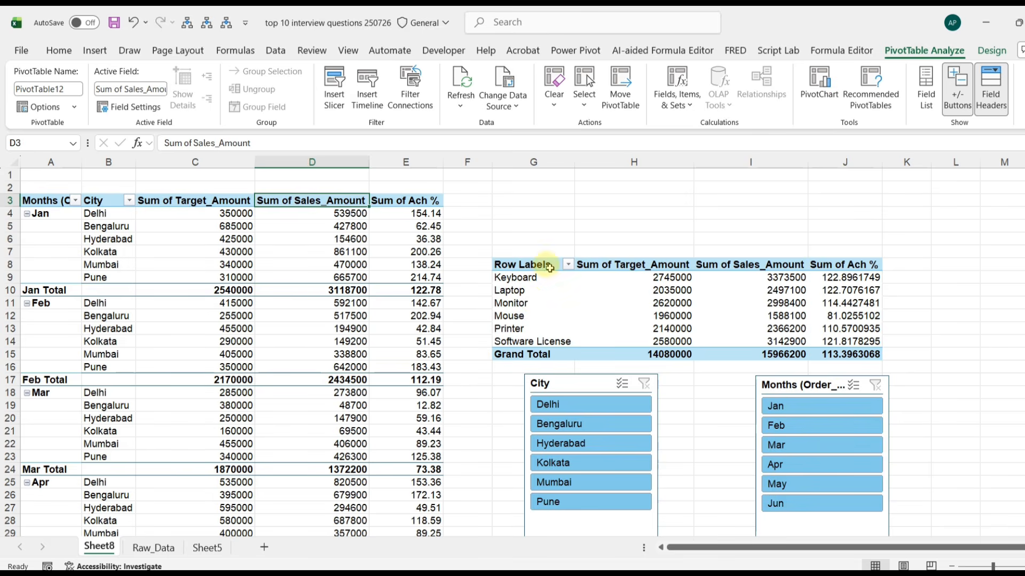
left_click(550, 267)
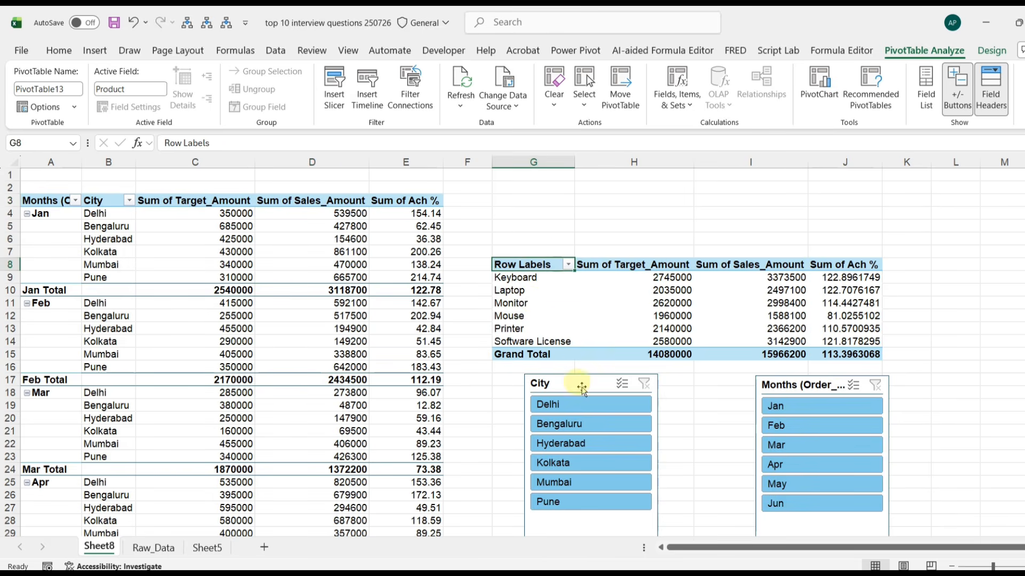
Review which PivotTables the City slicer is connected to, and close its report connections.
left_click(583, 384)
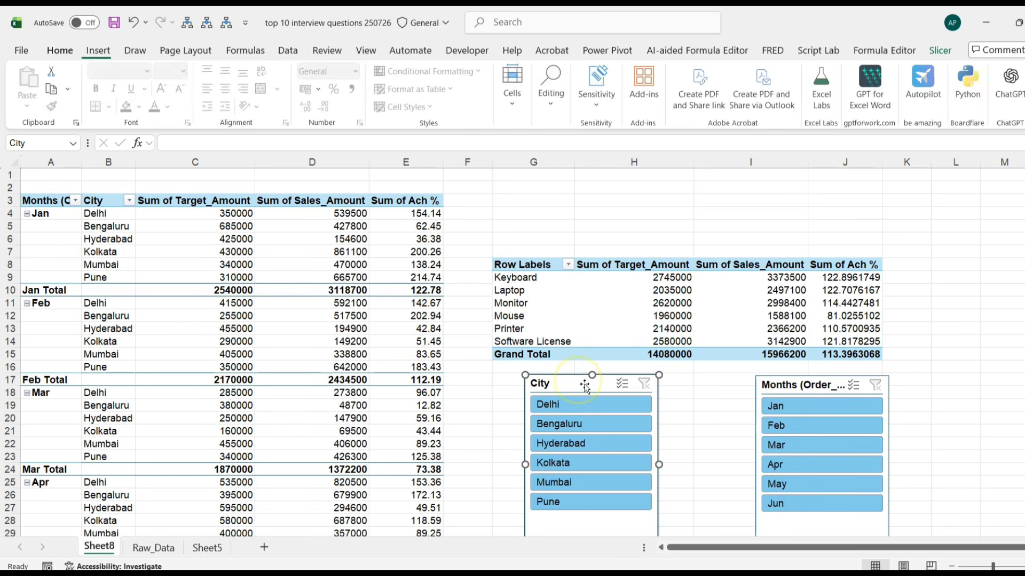
left_click(940, 51)
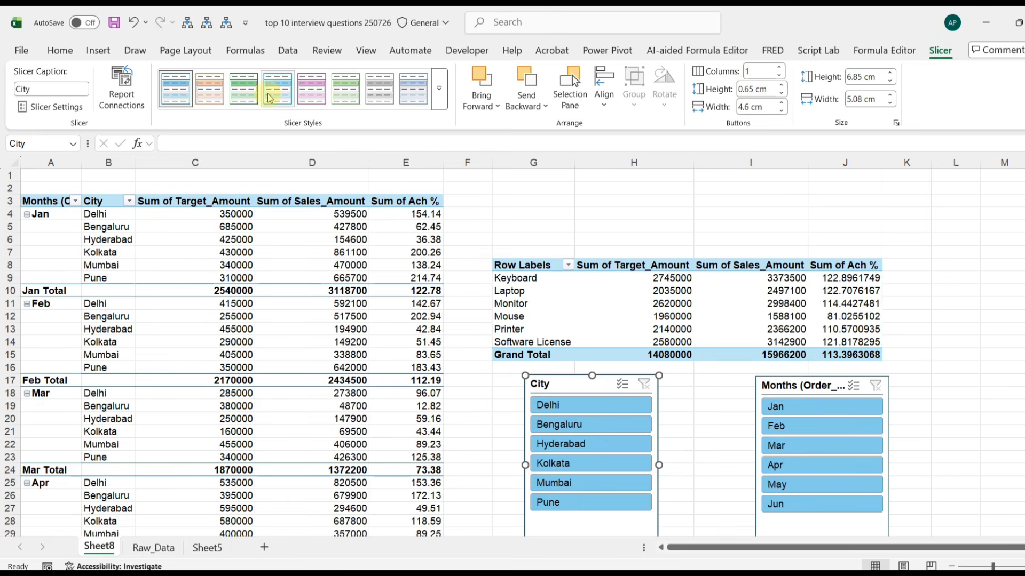
left_click(123, 96)
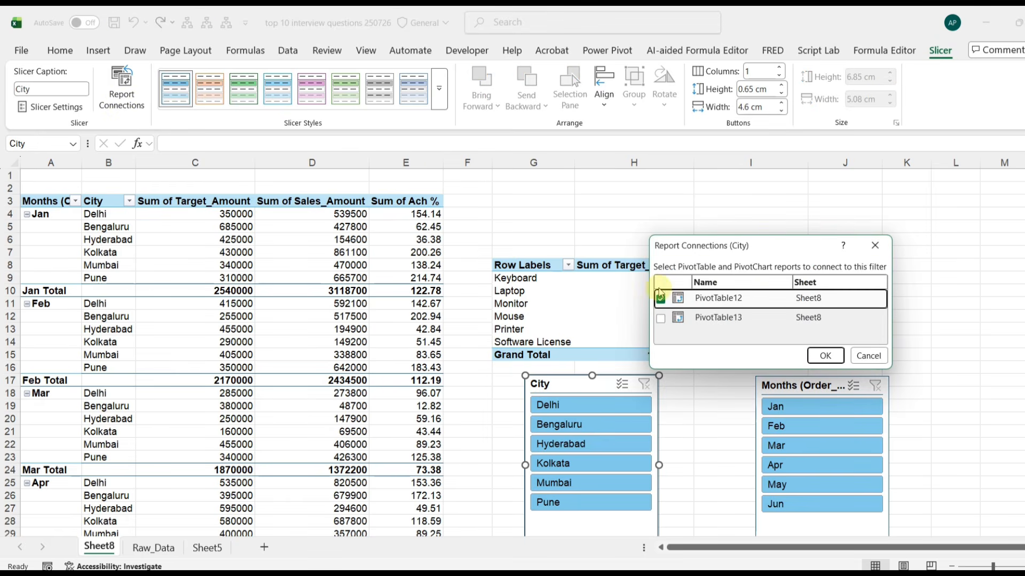
left_click_drag(769, 247, 823, 188)
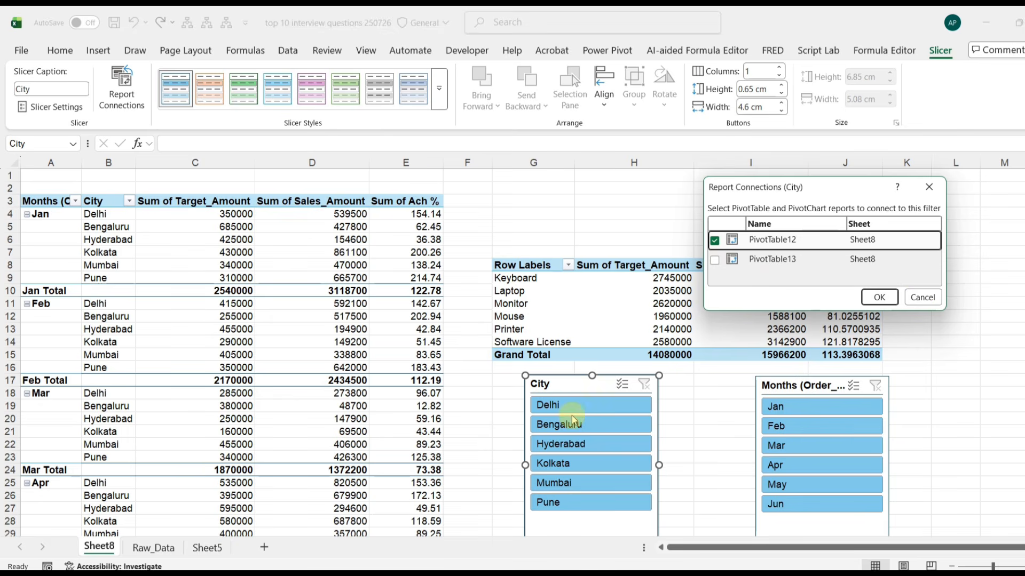
left_click(910, 302)
left_click(794, 388)
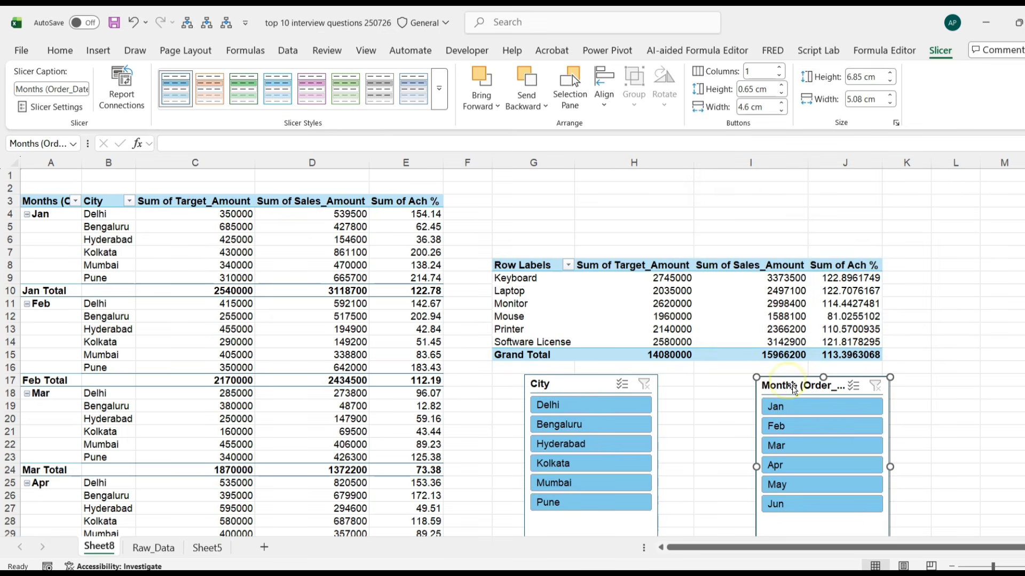
Connect the product PivotTable to both the City and Months slicers through its filter connections.
left_click(601, 236)
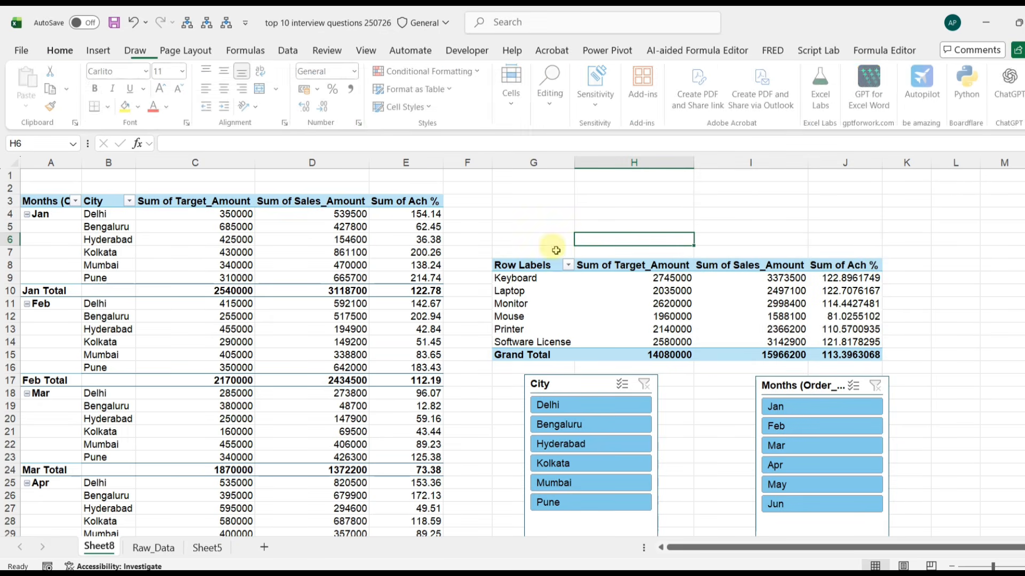
left_click(523, 266)
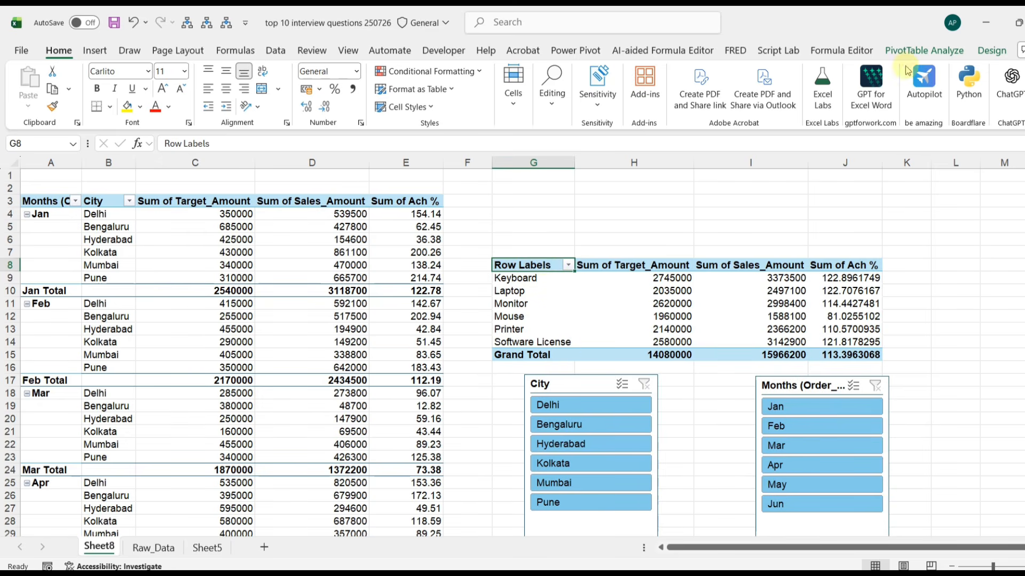
left_click(924, 50)
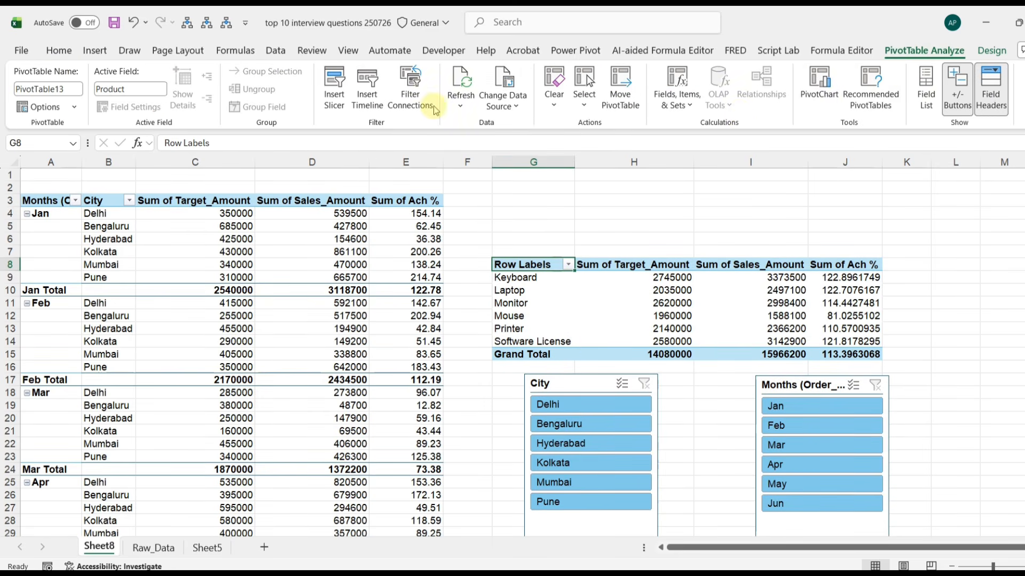
left_click(411, 95)
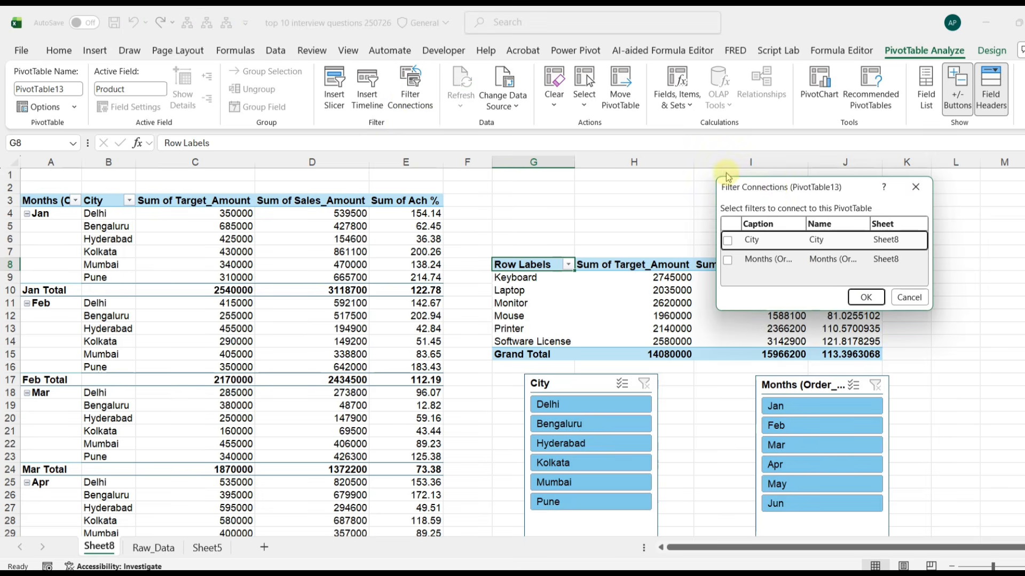
left_click_drag(774, 187, 169, 158)
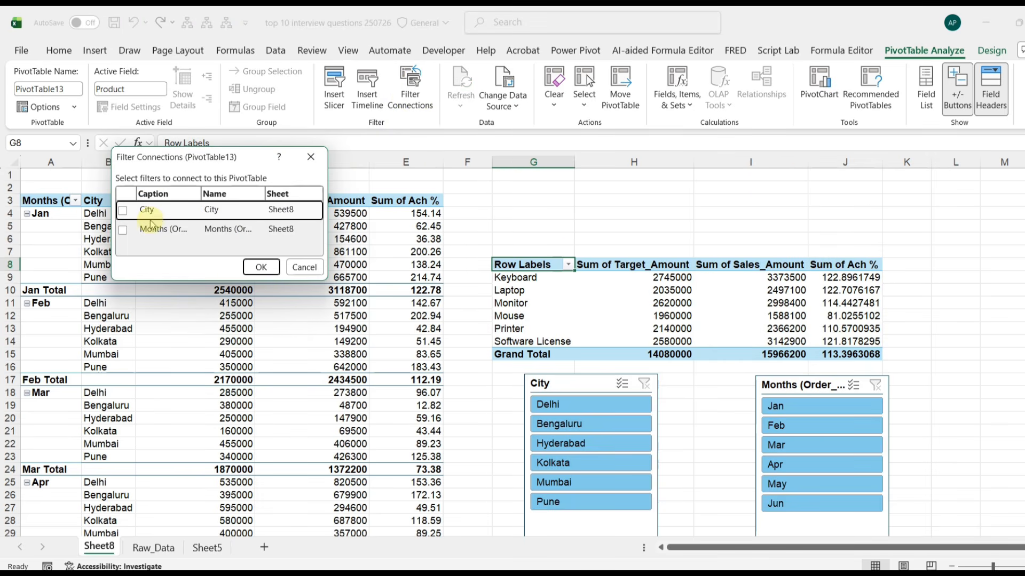
left_click(124, 211)
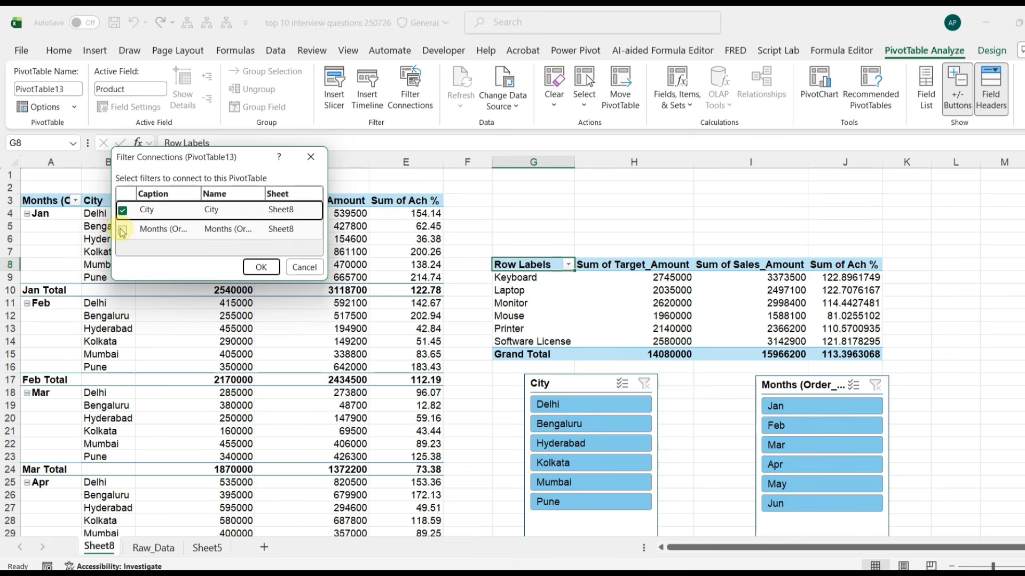
left_click(123, 230)
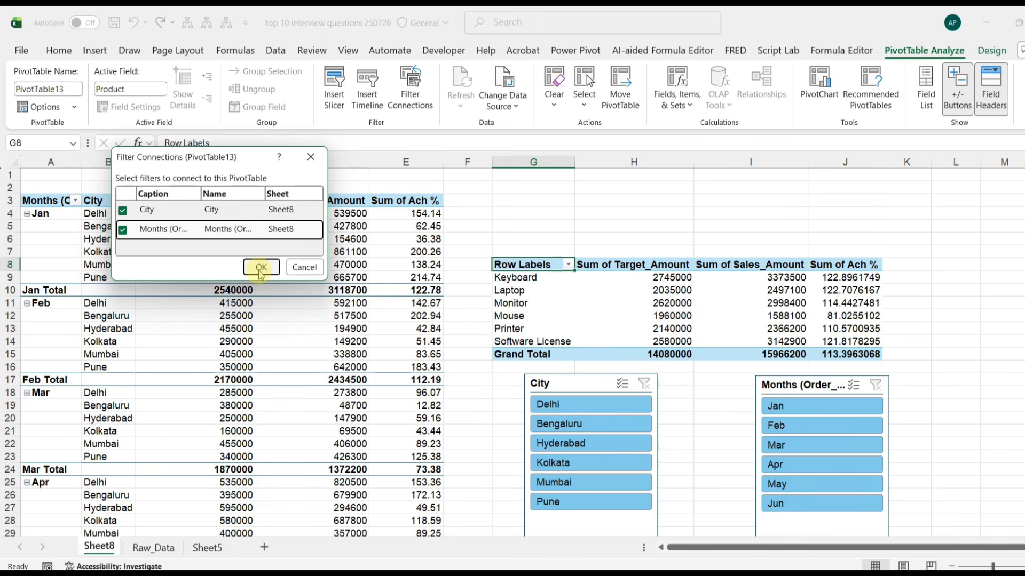
left_click(261, 269)
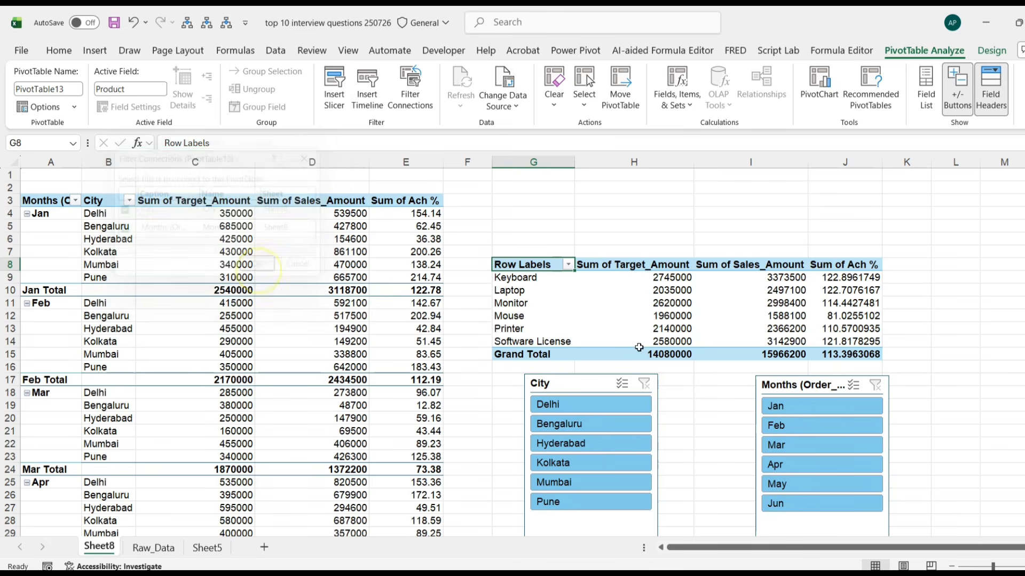
Test the shared slicers by filtering both PivotTables to Feb and to Bengaluru, clearing each filter.
left_click(789, 426)
left_click(875, 386)
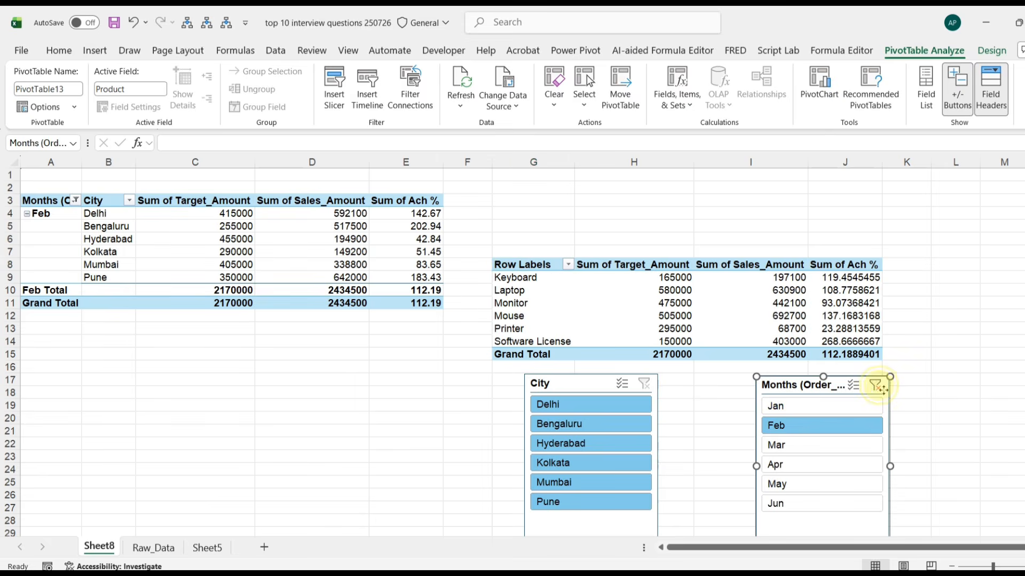
left_click(587, 424)
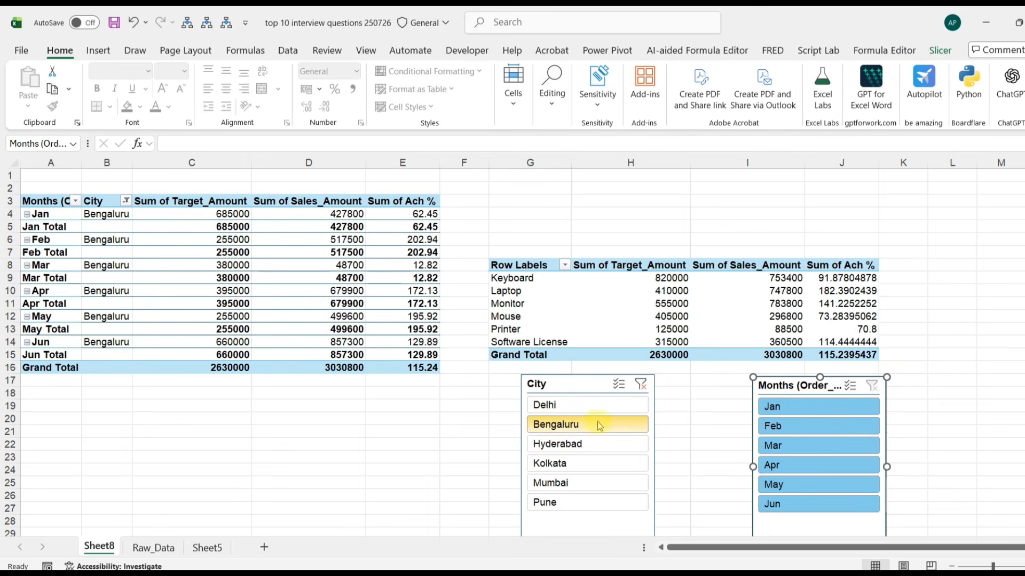
left_click(645, 384)
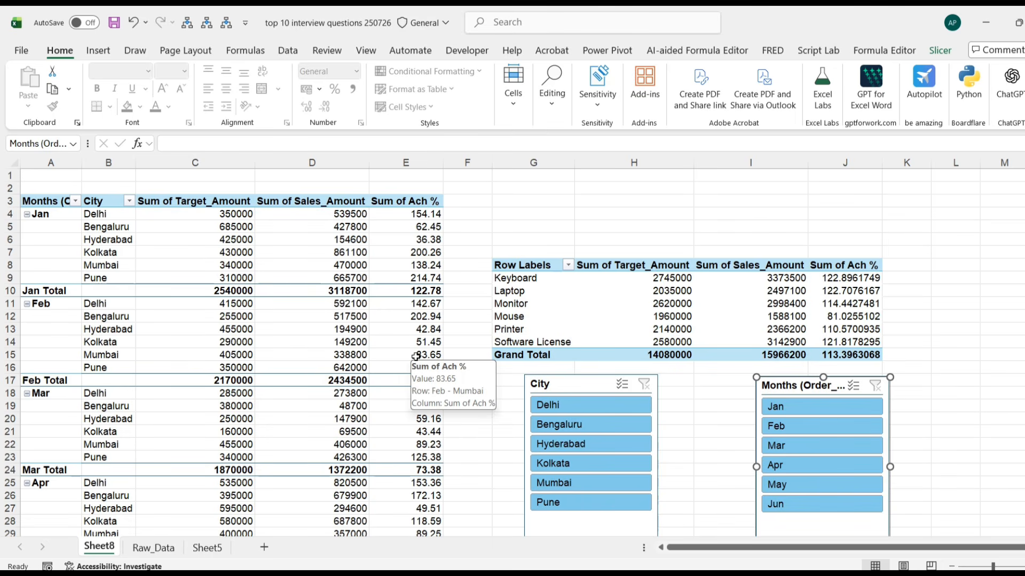
left_click(215, 277)
right_click(215, 278)
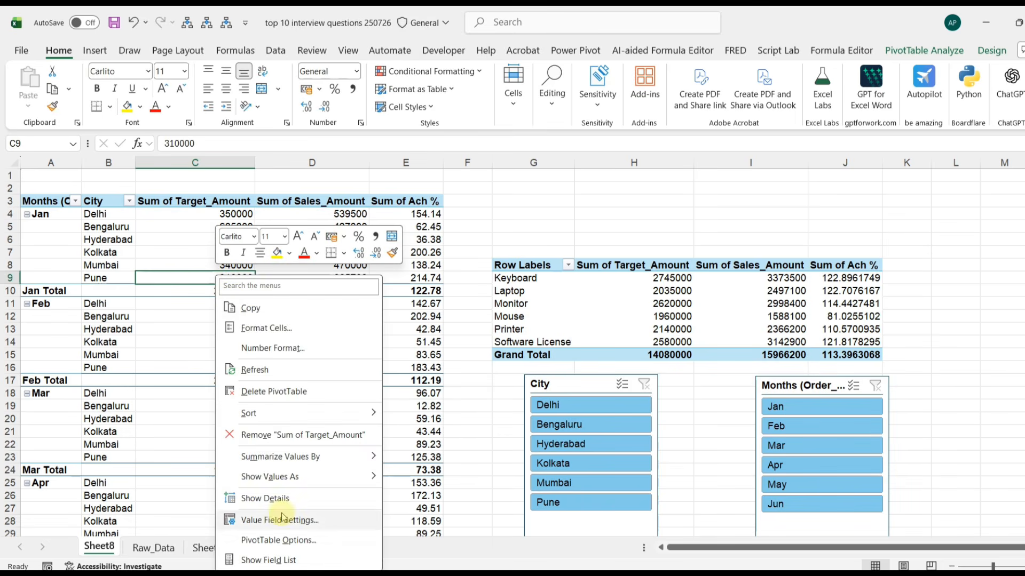
left_click(945, 51)
left_click(945, 52)
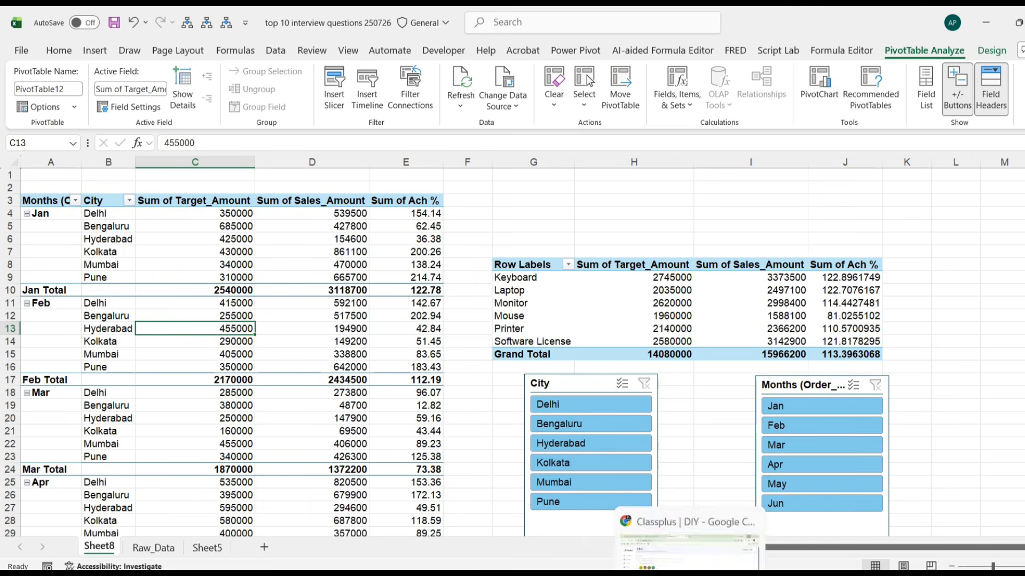
left_click(664, 567)
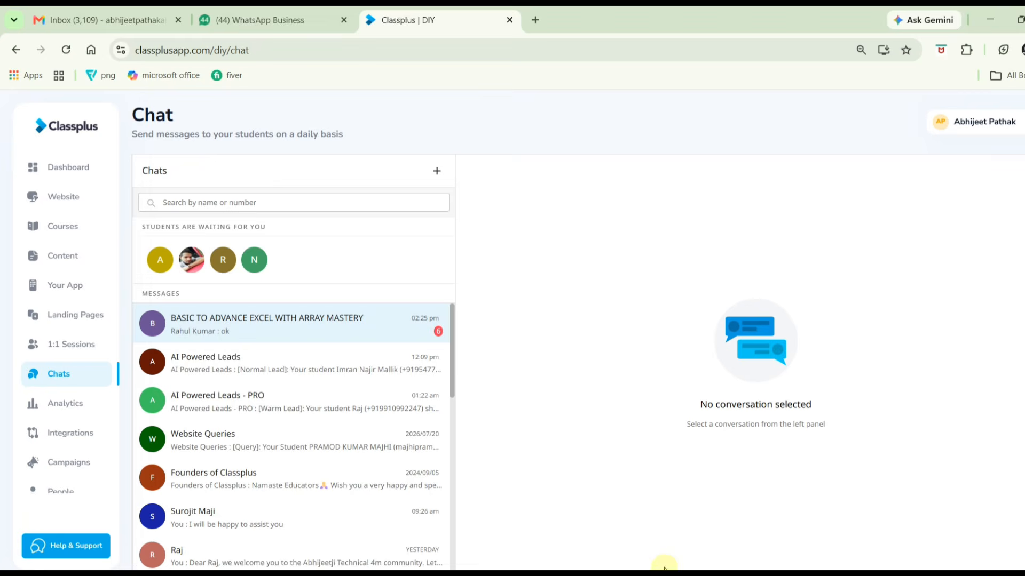
left_click(535, 20)
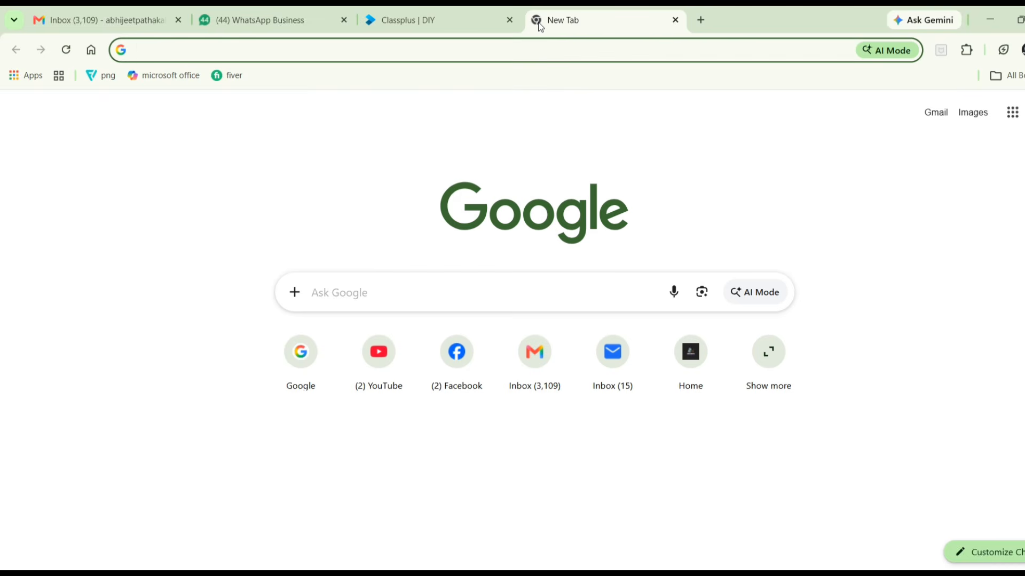
type("www.abhijeetjitechnical4m.com")
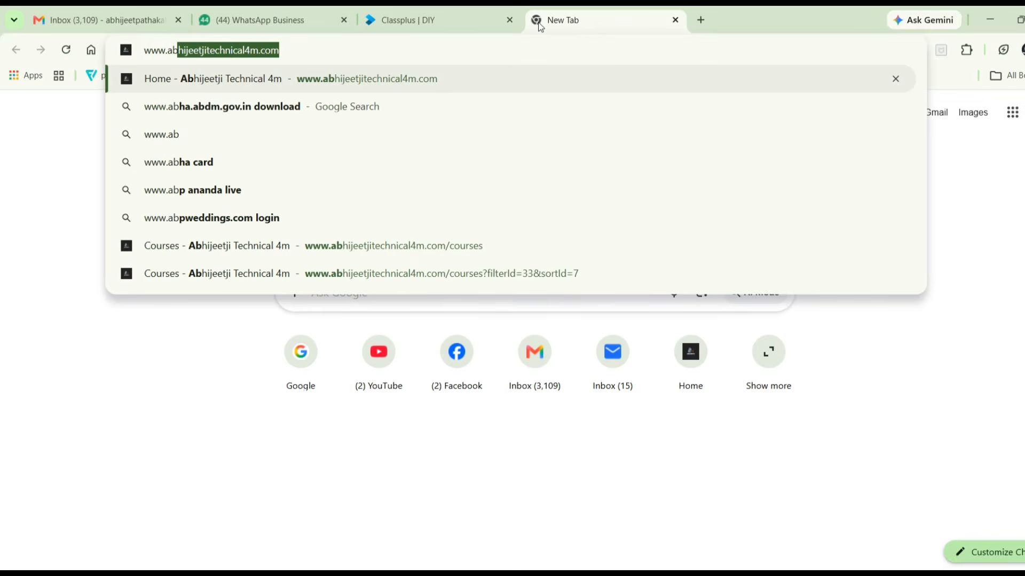
key("Return")
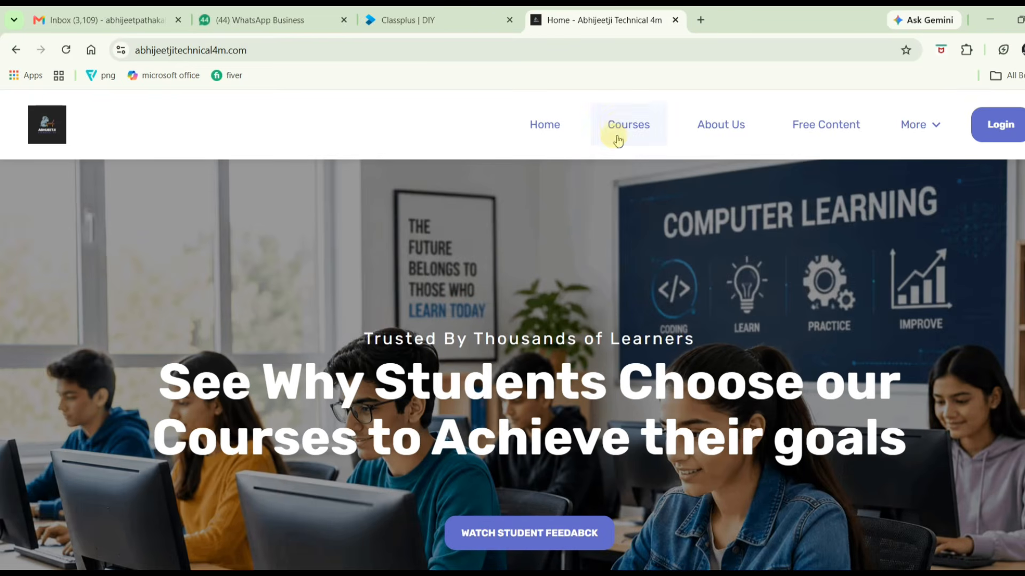
left_click(617, 138)
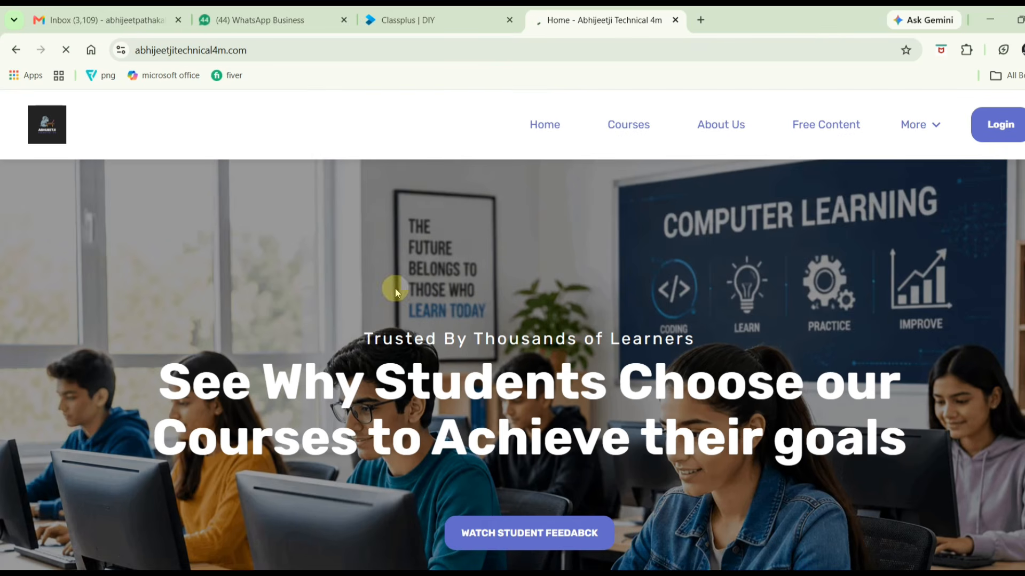